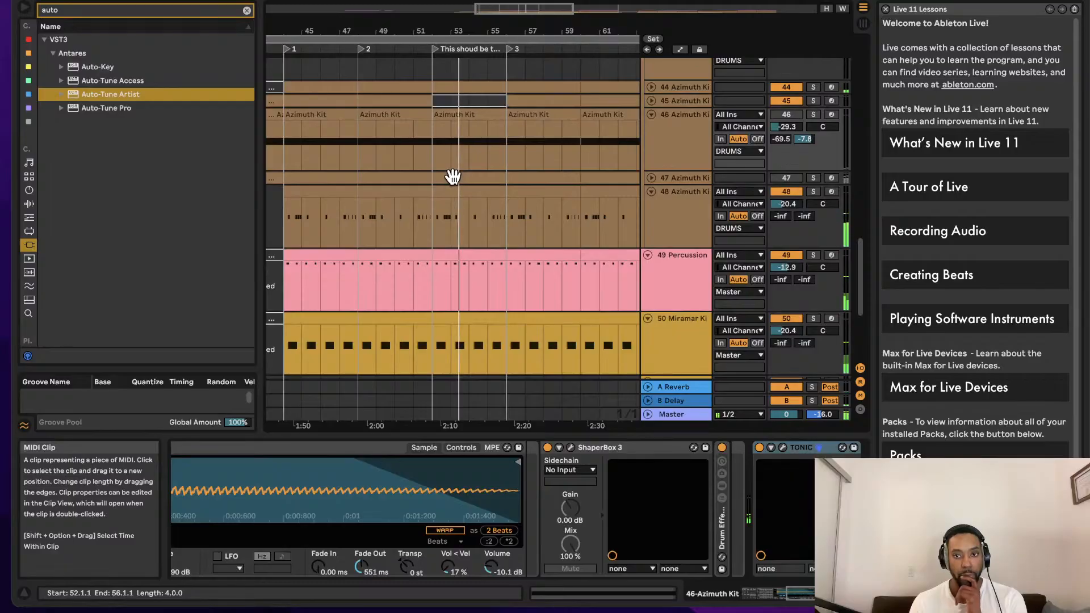
- Clear the existing plug-in browser search and search for reaktor
{"action": "scroll", "coordinate": [455, 177], "scroll_direction": "down", "scroll_amount": 5}
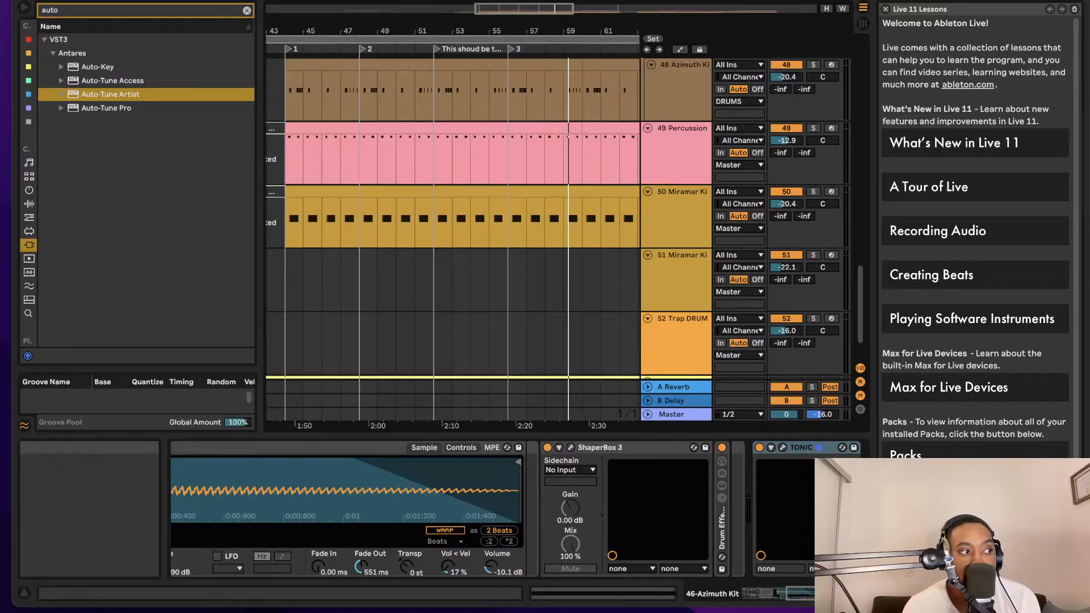
{"action": "scroll", "coordinate": [455, 267], "scroll_direction": "down", "scroll_amount": 2}
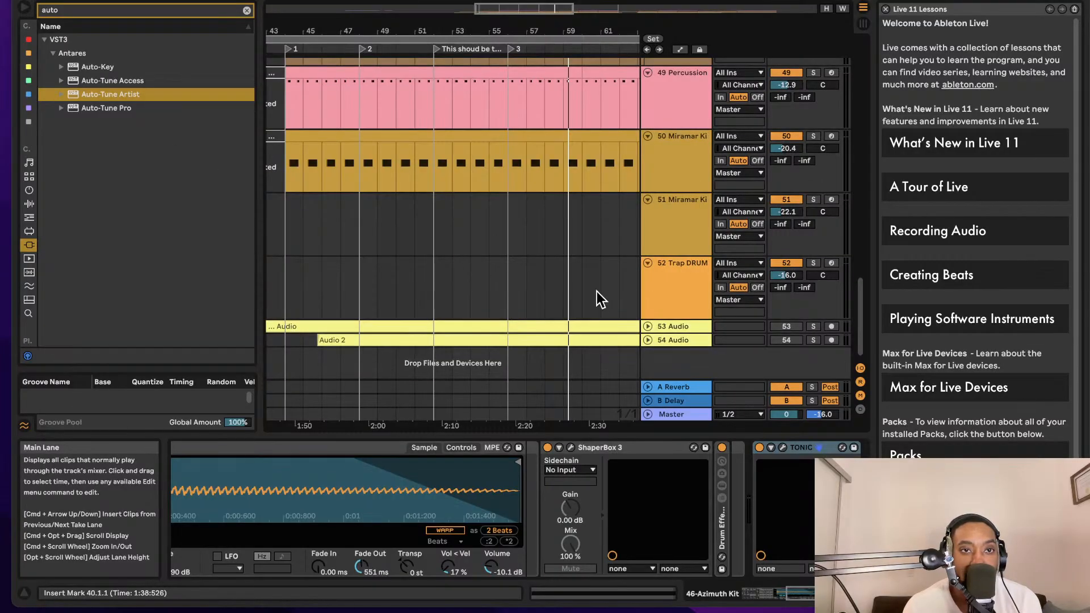
{"action": "left_click", "coordinate": [247, 10]}
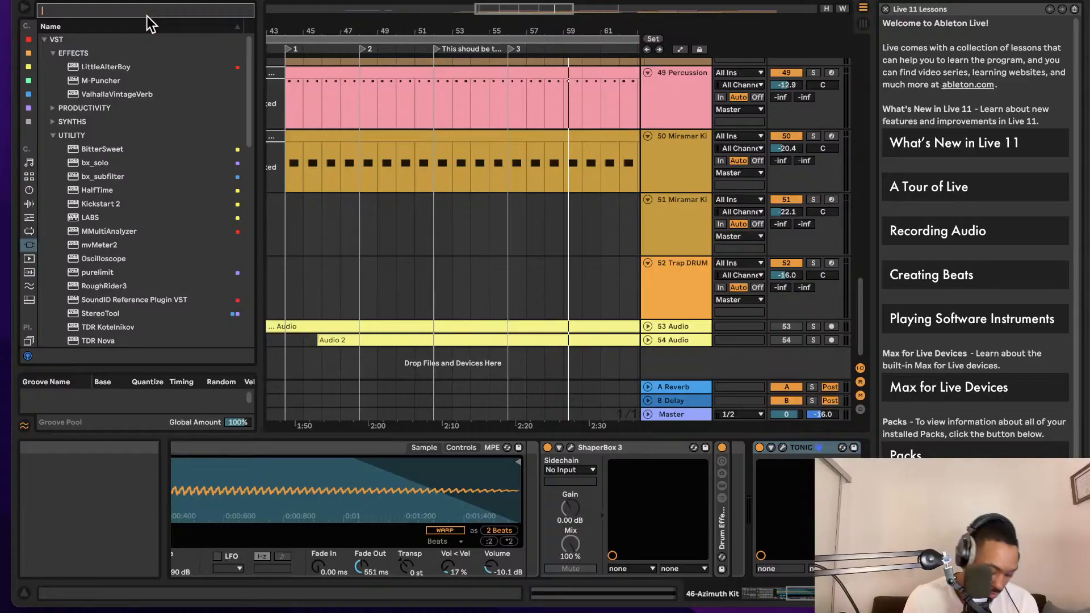
{"action": "type", "text": "reaktor"}
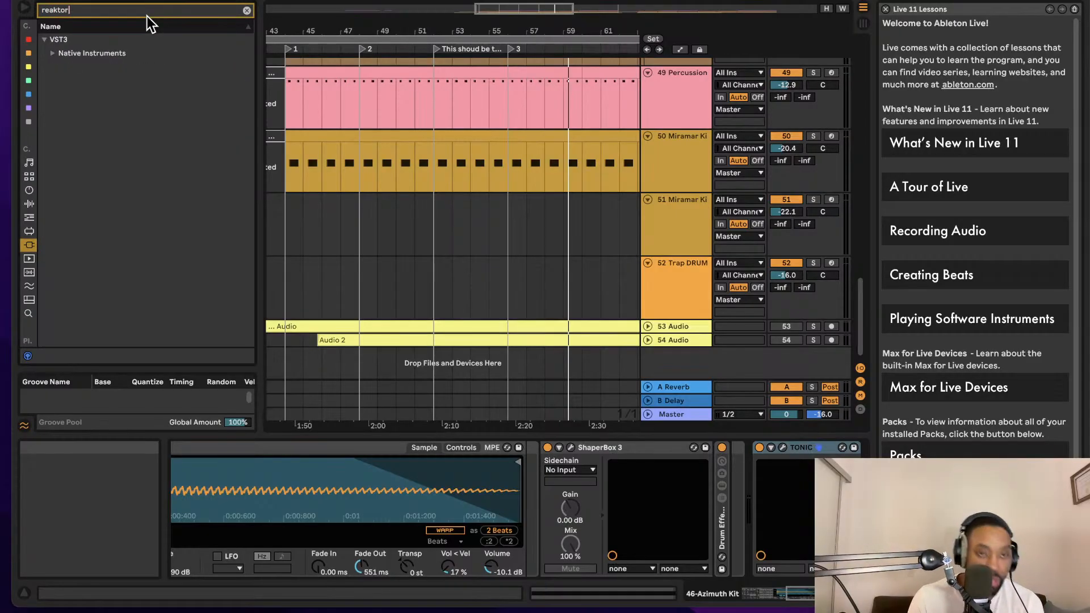
- Load Reaktor 6 from Native Instruments onto a new track below 54 Audio and open its plug-in window
{"action": "left_click", "coordinate": [53, 53]}
{"action": "left_click_drag", "start_coordinate": [88, 67], "coordinate": [682, 358]}
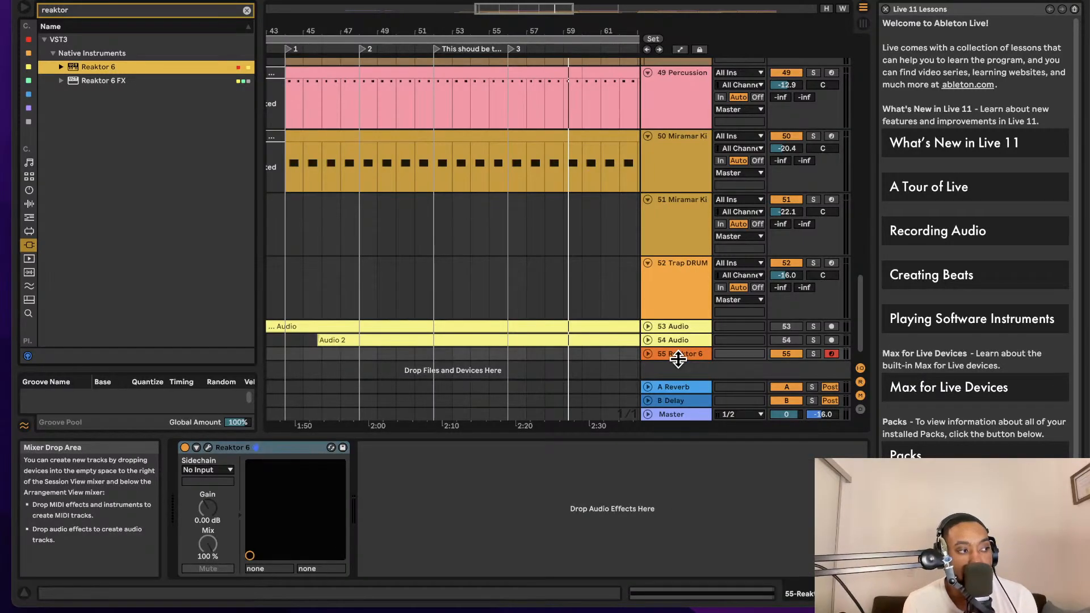
{"action": "left_click", "coordinate": [208, 447]}
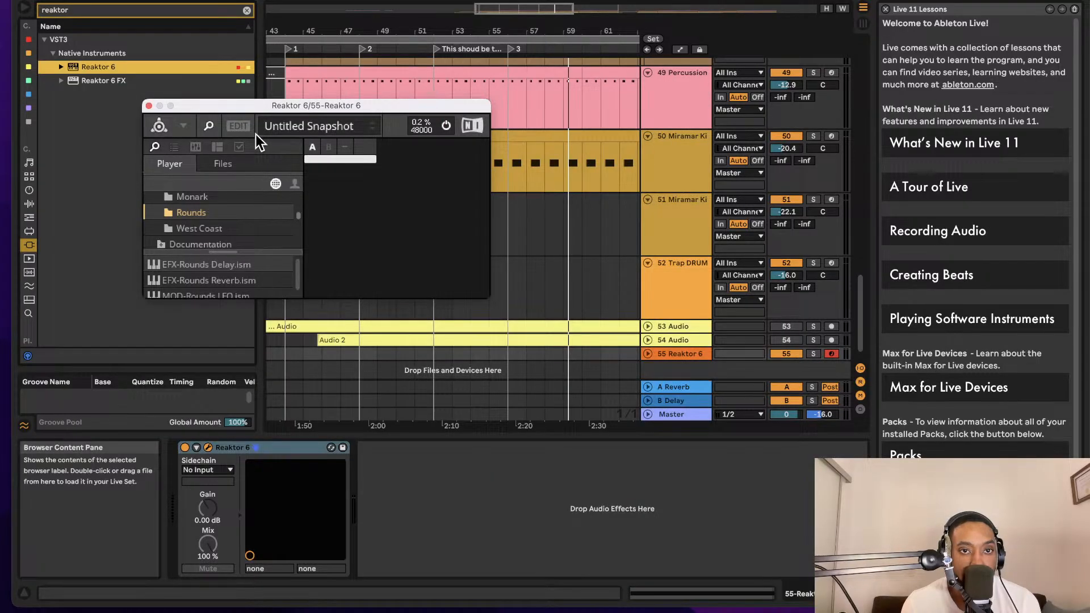
- Add the Bento Oscillator, Bento SVF Filter and Bento VCA blocks from the Blocks Base Bento Box folder to the structure
{"action": "scroll", "coordinate": [208, 219], "scroll_direction": "up", "scroll_amount": 3}
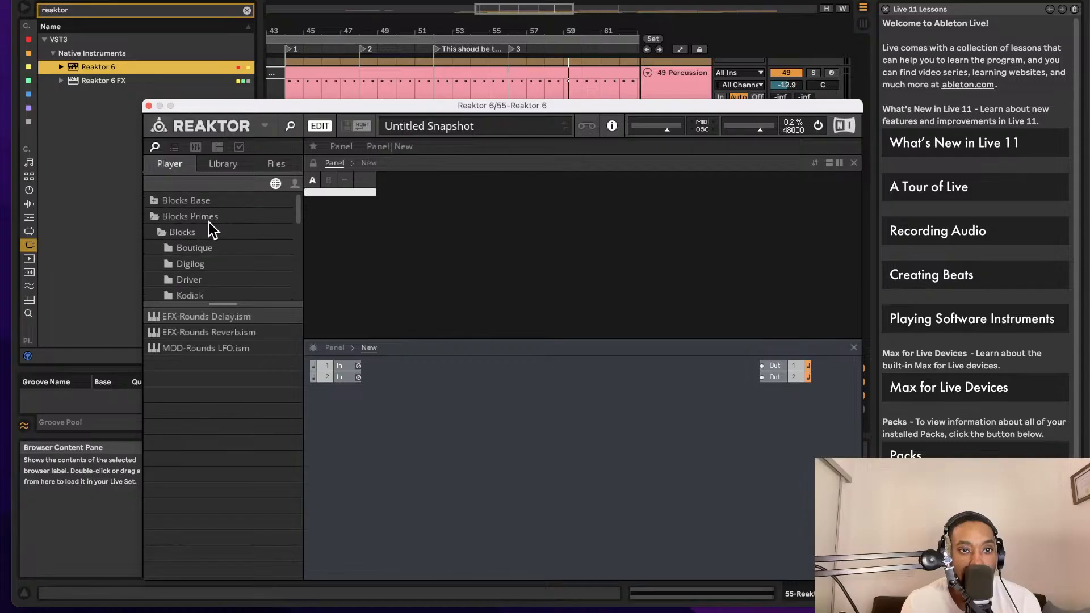
{"action": "left_click", "coordinate": [161, 201]}
{"action": "left_click", "coordinate": [159, 205]}
{"action": "left_click", "coordinate": [161, 218]}
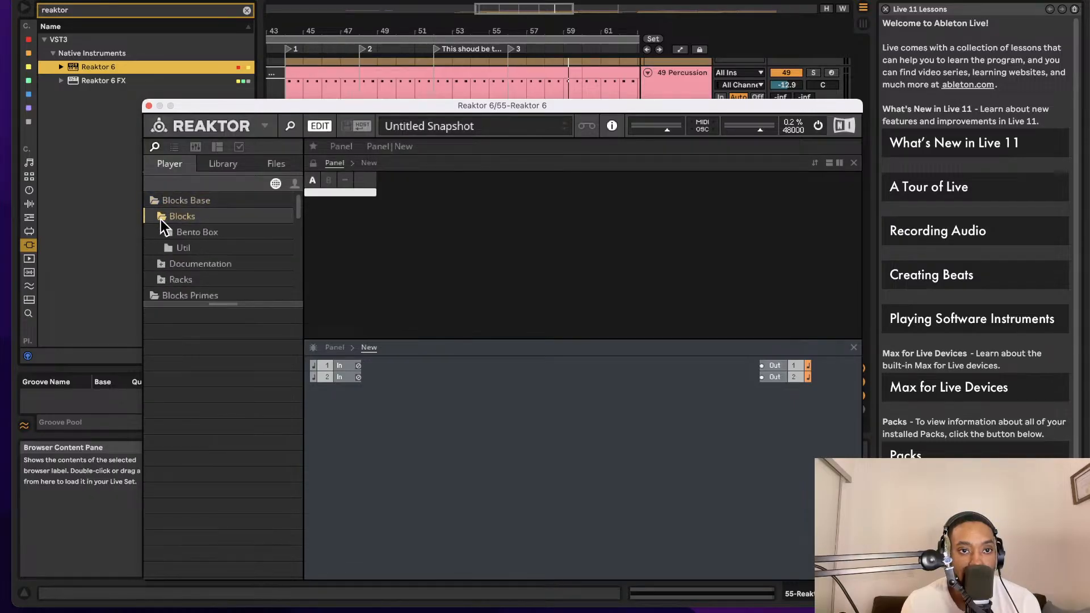
{"action": "left_click", "coordinate": [173, 233]}
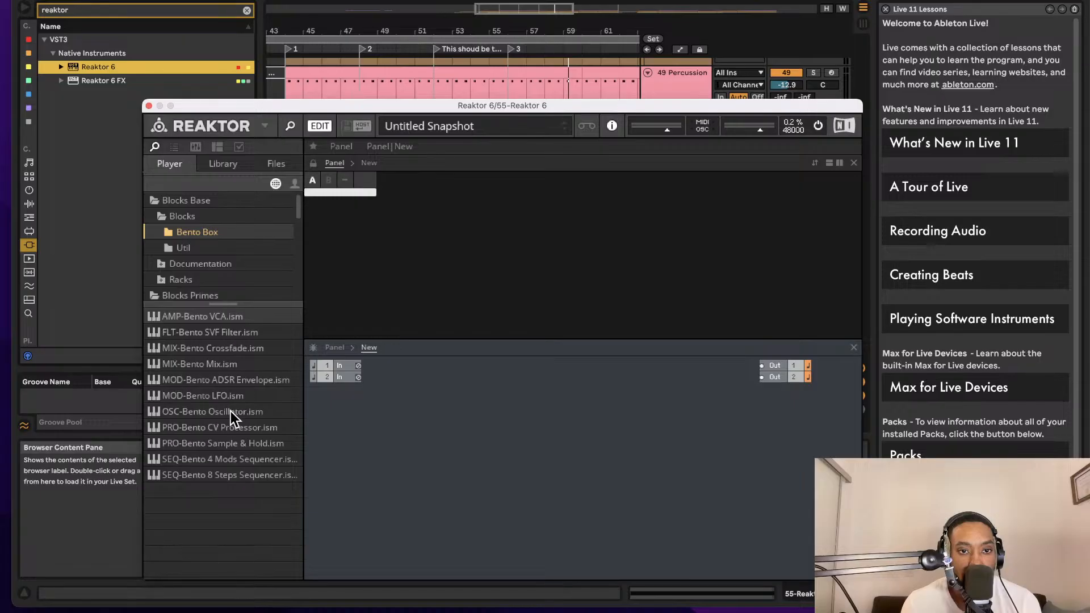
{"action": "left_click_drag", "start_coordinate": [234, 411], "coordinate": [348, 401]}
{"action": "left_click_drag", "start_coordinate": [235, 341], "coordinate": [689, 472]}
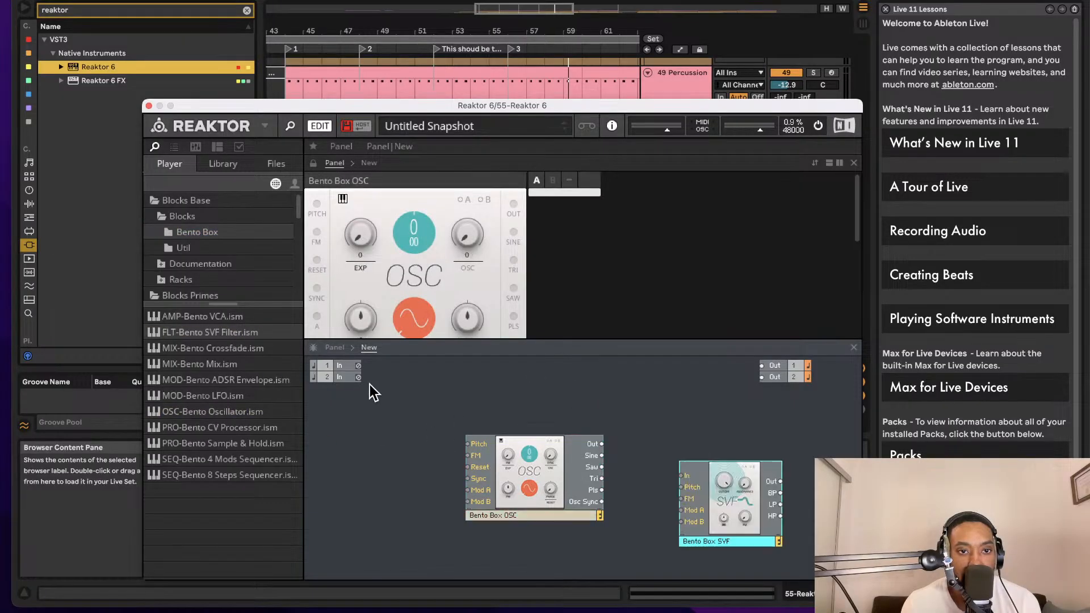
{"action": "left_click_drag", "start_coordinate": [272, 318], "coordinate": [758, 415]}
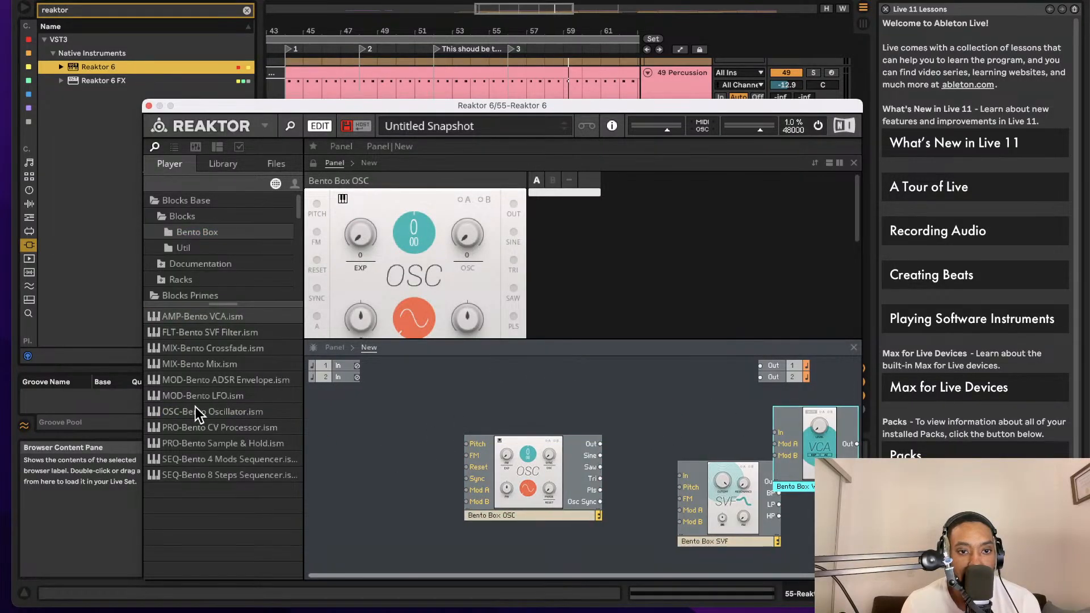
- Add a Bento ADSR Envelope block below the oscillator in the structure
{"action": "left_click", "coordinate": [202, 248]}
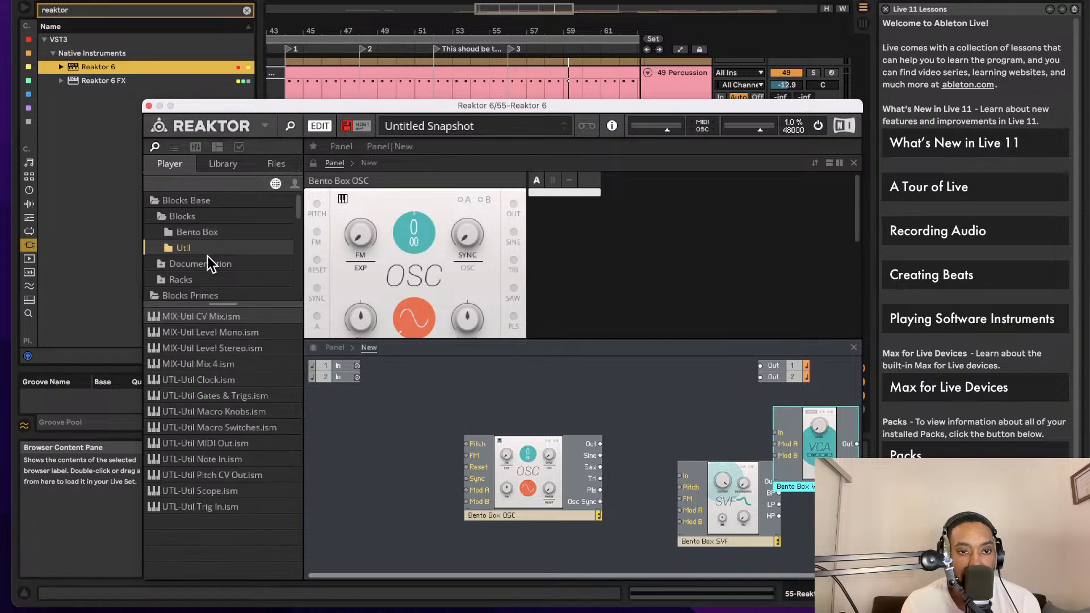
{"action": "mouse_move", "coordinate": [218, 381]}
{"action": "left_mouse_down"}
{"action": "mouse_move", "coordinate": [369, 438]}
{"action": "mouse_move", "coordinate": [217, 397]}
{"action": "left_mouse_up"}
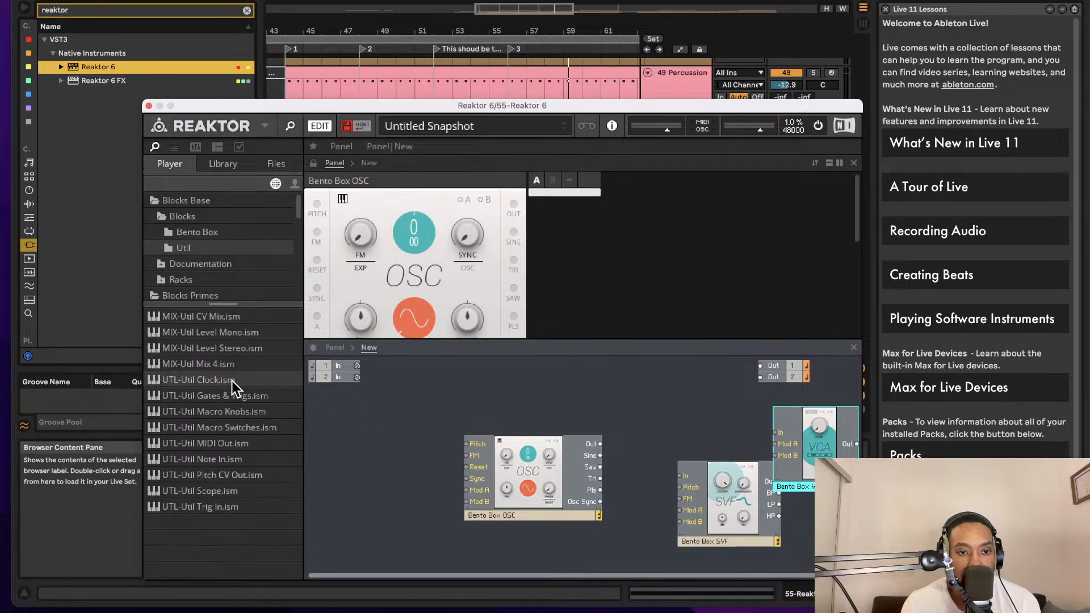
{"action": "left_click", "coordinate": [201, 231]}
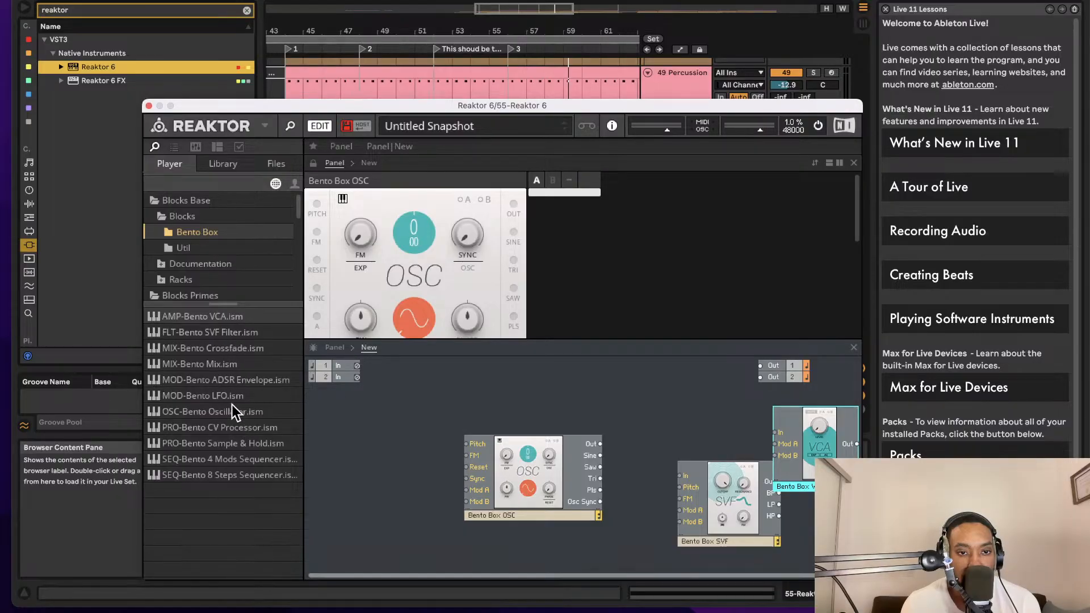
{"action": "left_click_drag", "start_coordinate": [241, 377], "coordinate": [450, 540]}
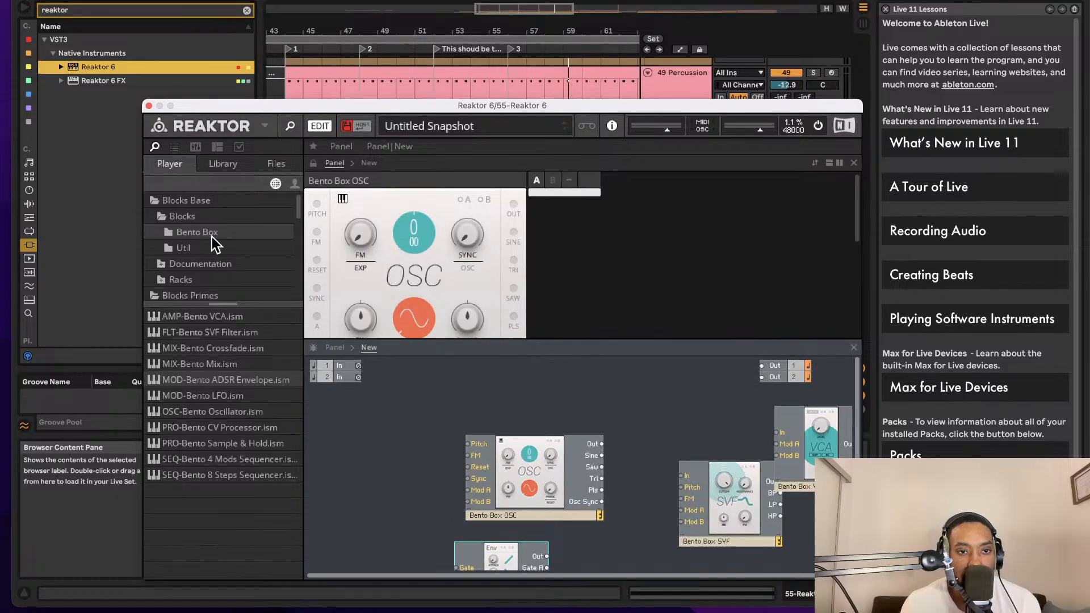
- Add the Util Note In block beside the oscillator and connect its Pitch output to the oscillator's Pitch input
{"action": "left_click", "coordinate": [183, 248]}
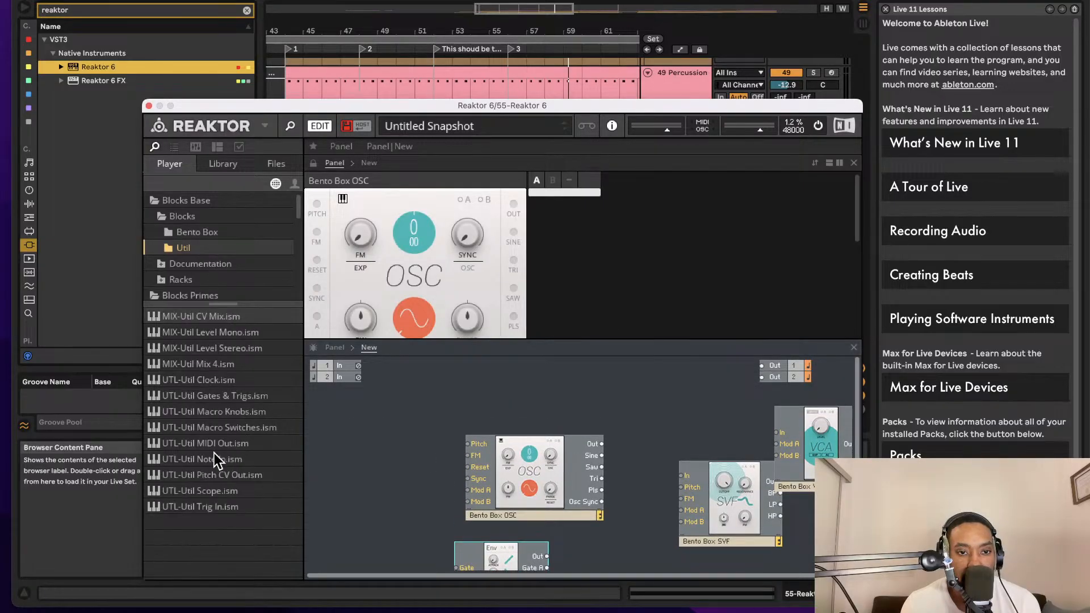
{"action": "left_click_drag", "start_coordinate": [216, 461], "coordinate": [386, 442]}
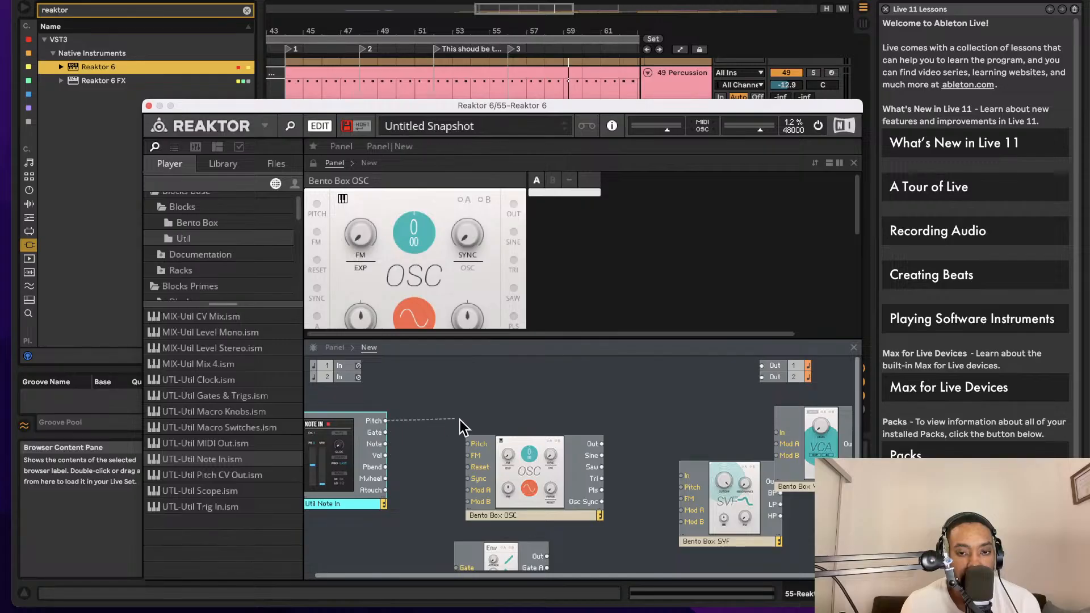
{"action": "left_click_drag", "start_coordinate": [460, 420], "coordinate": [493, 447]}
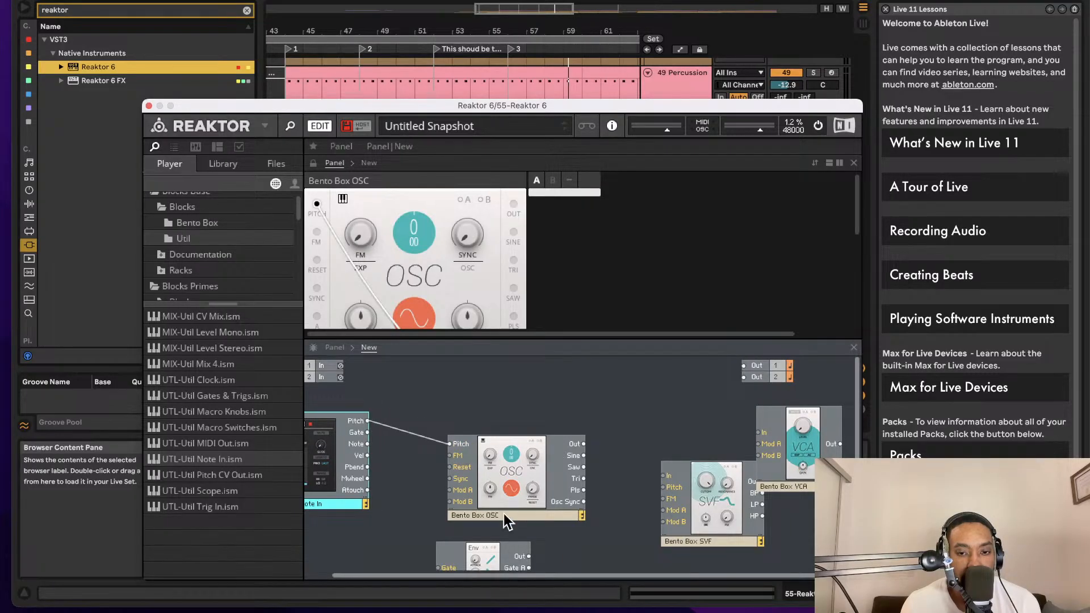
- Shift the ADSR envelope away from Note In and connect its Gate input to Note In's Gate output
{"action": "left_click_drag", "start_coordinate": [495, 559], "coordinate": [574, 559]}
{"action": "scroll", "coordinate": [524, 518], "scroll_direction": "down", "scroll_amount": 3}
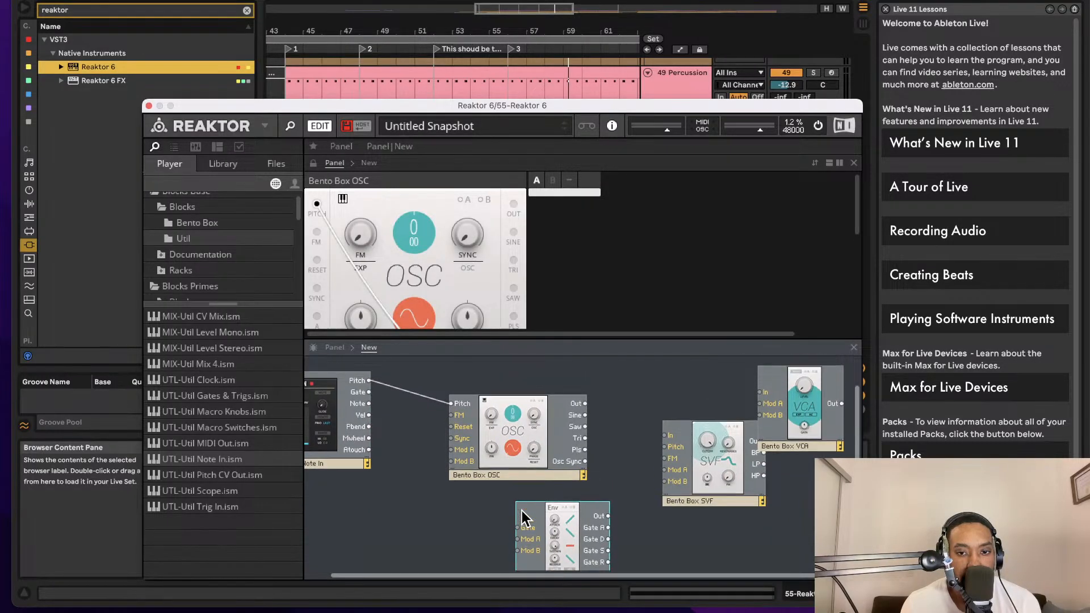
{"action": "left_click_drag", "start_coordinate": [521, 527], "coordinate": [369, 395]}
- Wire the oscillator through the SVF filter and VCA to Out 1 and 2, with the envelope output feeding VCA Mod A
{"action": "scroll", "coordinate": [627, 482], "scroll_direction": "up", "scroll_amount": 2}
{"action": "left_click_drag", "start_coordinate": [606, 556], "coordinate": [759, 444]}
{"action": "left_click_drag", "start_coordinate": [839, 445], "coordinate": [733, 377]}
{"action": "left_click_drag", "start_coordinate": [727, 495], "coordinate": [749, 433]}
{"action": "left_click_drag", "start_coordinate": [619, 435], "coordinate": [471, 385]}
- Duplicate the Bento Box OSC, place the copy below the original and move the ADSR envelope clear of it
{"action": "right_click", "coordinate": [483, 401]}
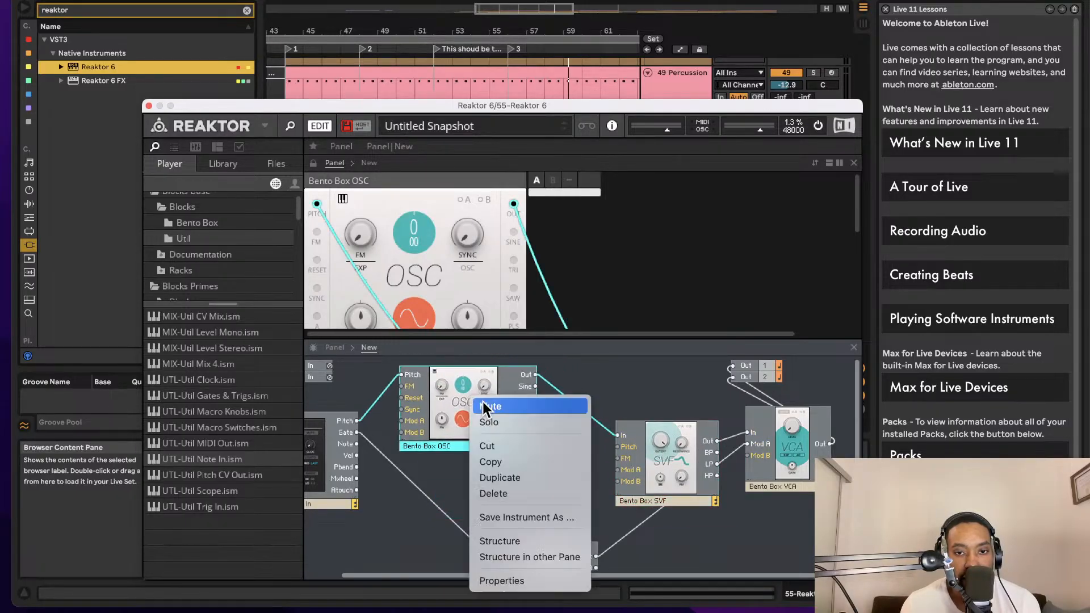
{"action": "left_click", "coordinate": [503, 481]}
{"action": "left_click_drag", "start_coordinate": [478, 444], "coordinate": [461, 507]}
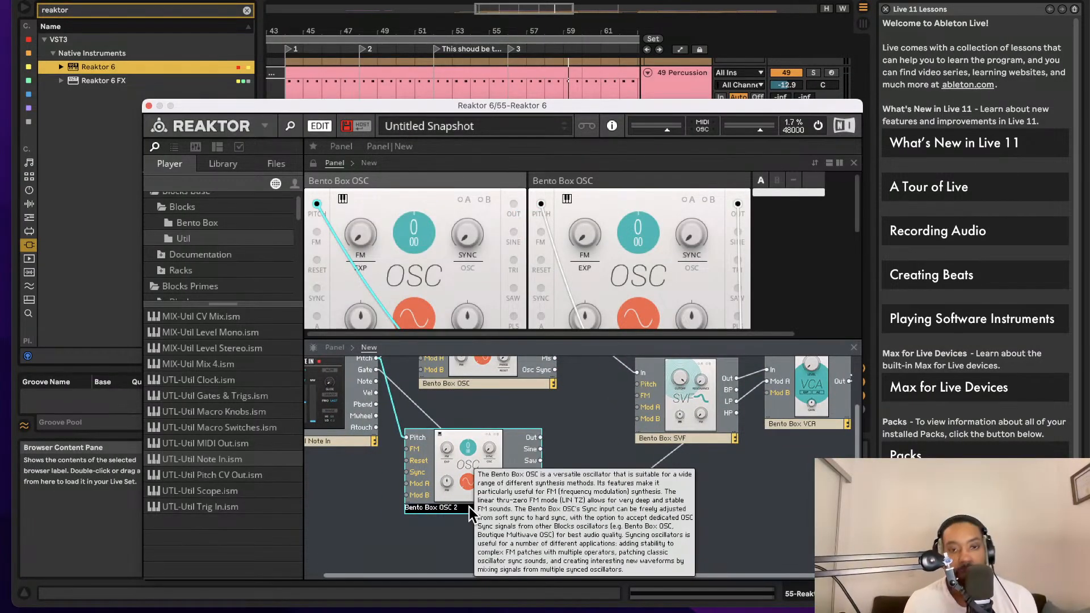
{"action": "left_click_drag", "start_coordinate": [500, 467], "coordinate": [509, 441]}
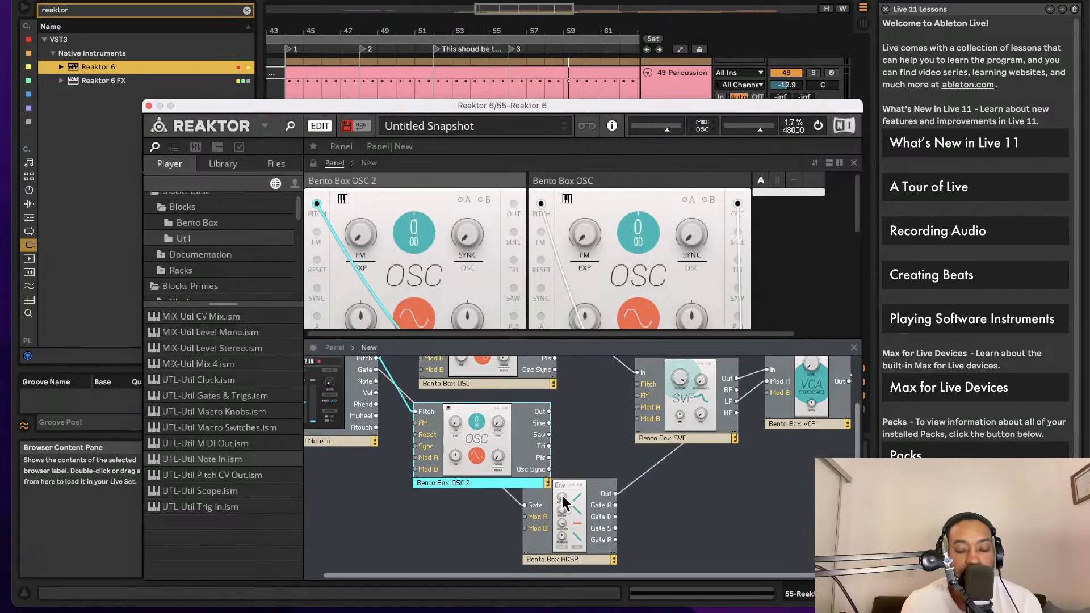
{"action": "left_click_drag", "start_coordinate": [562, 496], "coordinate": [617, 510]}
{"action": "scroll", "coordinate": [420, 398], "scroll_direction": "up", "scroll_amount": 3}
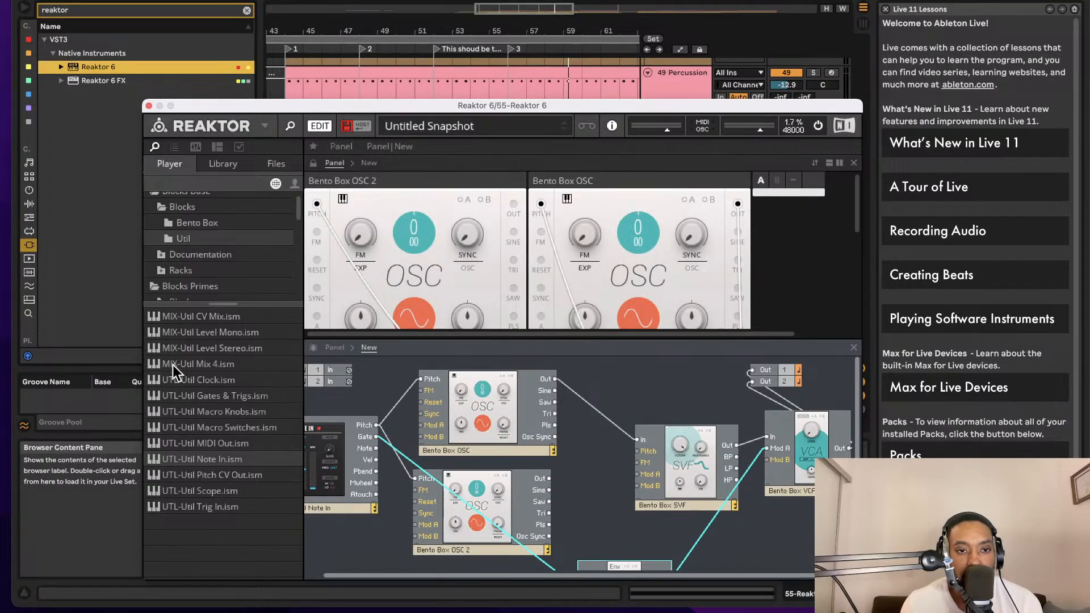
- Insert a Bento Mix block between the oscillators and the filter, feeding both oscillators into In 1 and In 2 and its output into the SVF
{"action": "left_click", "coordinate": [212, 223]}
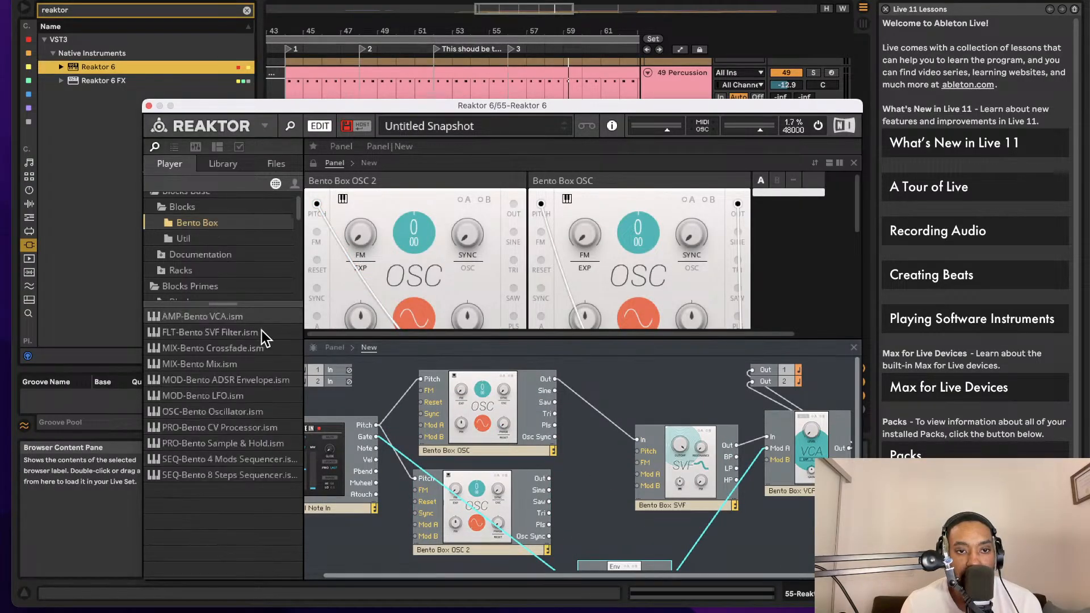
{"action": "left_click_drag", "start_coordinate": [230, 362], "coordinate": [576, 407]}
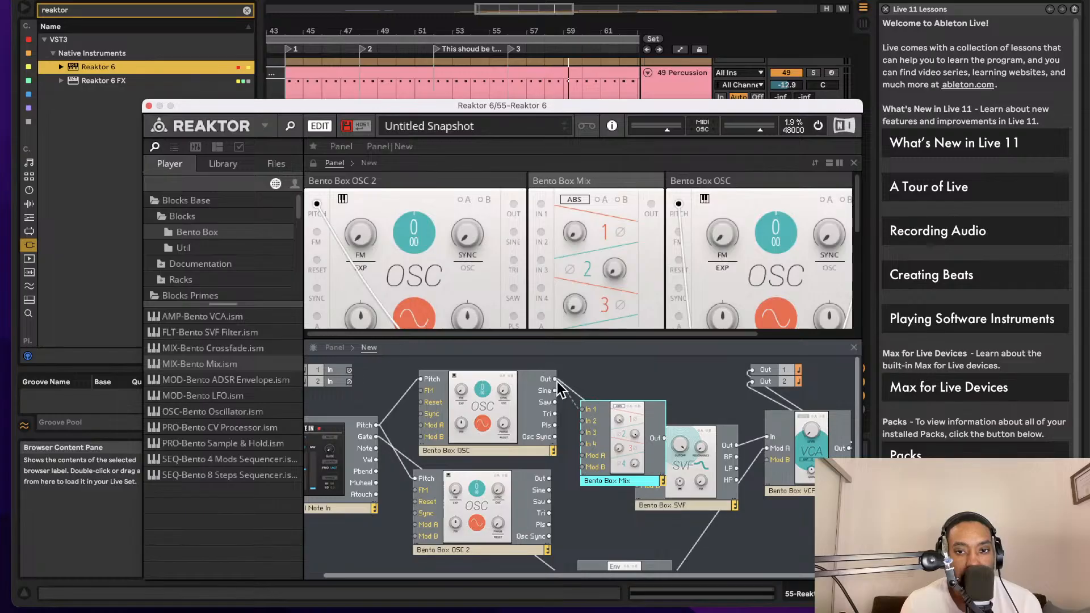
{"action": "left_click_drag", "start_coordinate": [643, 469], "coordinate": [615, 470]}
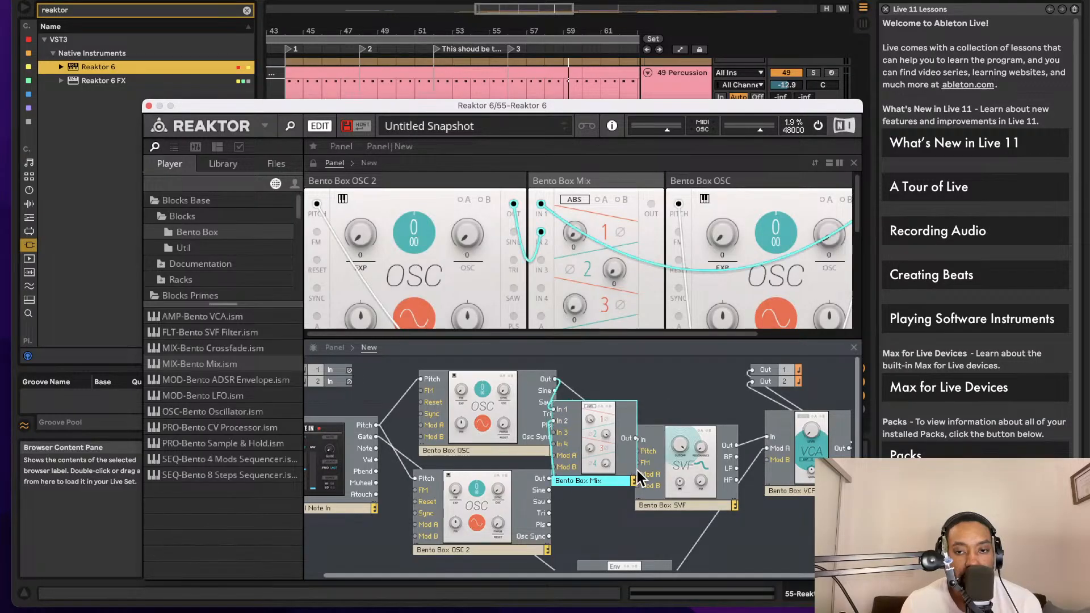
{"action": "left_click_drag", "start_coordinate": [667, 432], "coordinate": [678, 414]}
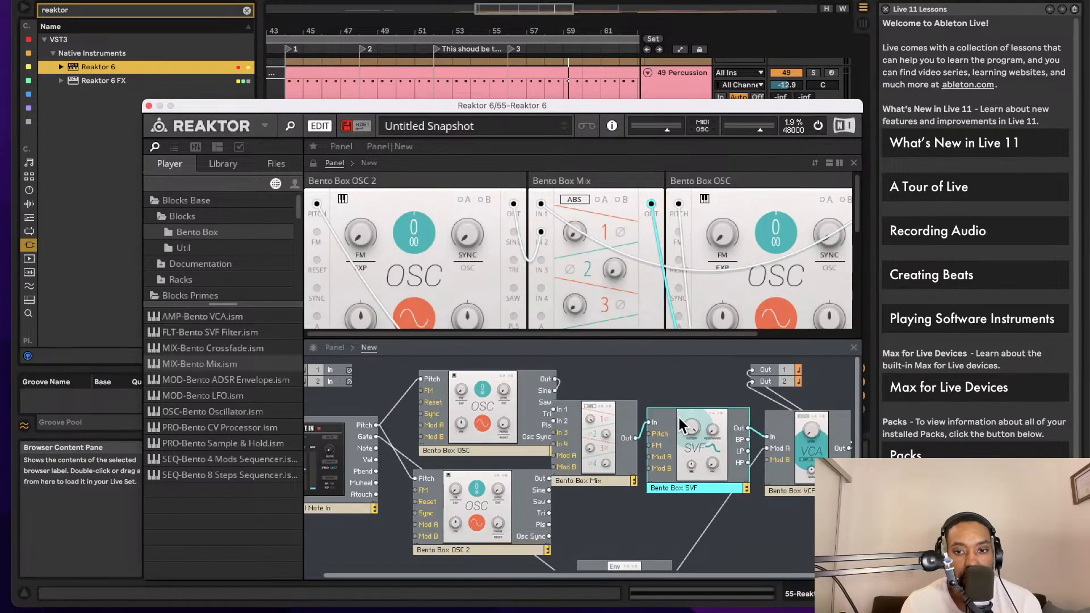
{"action": "left_click_drag", "start_coordinate": [584, 417], "coordinate": [591, 404]}
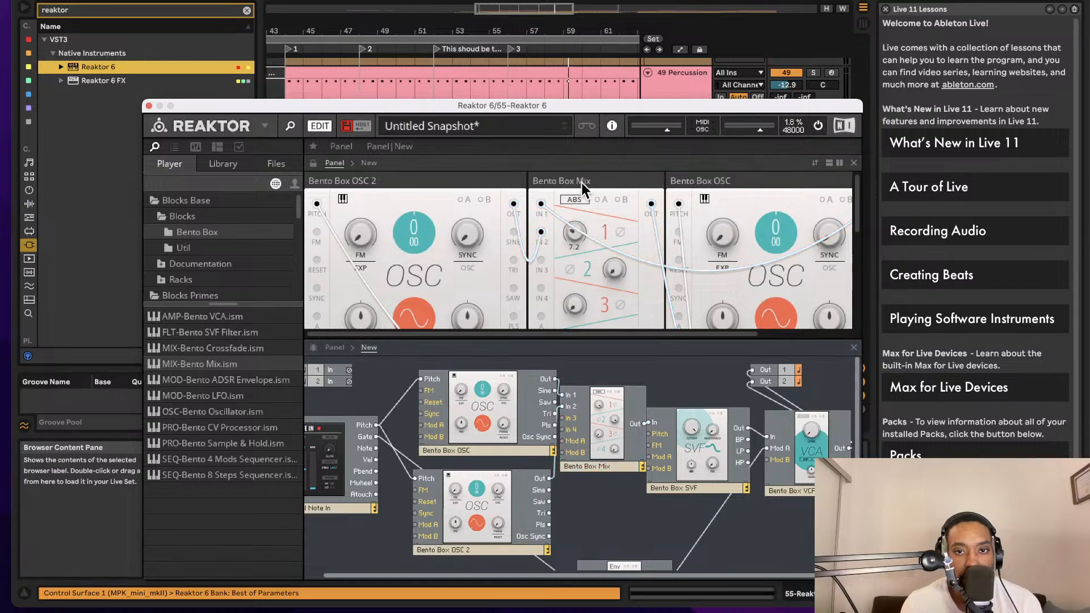
- Raise the levels of channels 1 and 2 on the Bento Box Mix panel
{"action": "left_click_drag", "start_coordinate": [615, 268], "coordinate": [636, 281]}
{"action": "scroll", "coordinate": [600, 210], "scroll_direction": "right", "scroll_amount": 3}
{"action": "scroll", "coordinate": [600, 210], "scroll_direction": "down", "scroll_amount": 1}
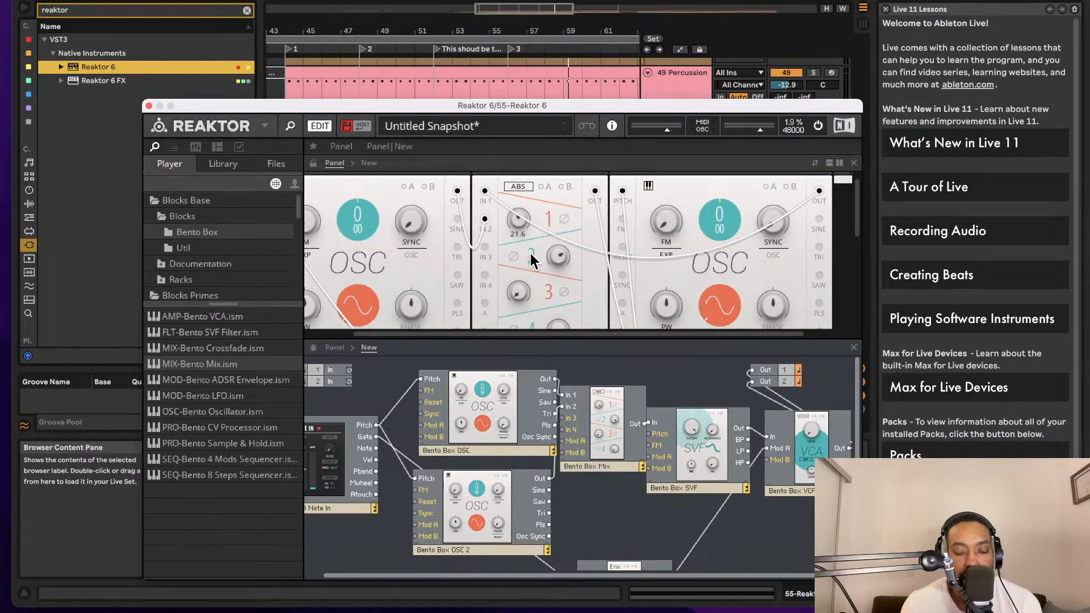
- Rearrange the block panels so Note In precedes OSC 2, the VCA follows the SVF and the Mix follows the oscillators
{"action": "scroll", "coordinate": [610, 221], "scroll_direction": "down", "scroll_amount": 5}
{"action": "scroll", "coordinate": [667, 203], "scroll_direction": "up", "scroll_amount": 3}
{"action": "scroll", "coordinate": [667, 202], "scroll_direction": "left", "scroll_amount": 2}
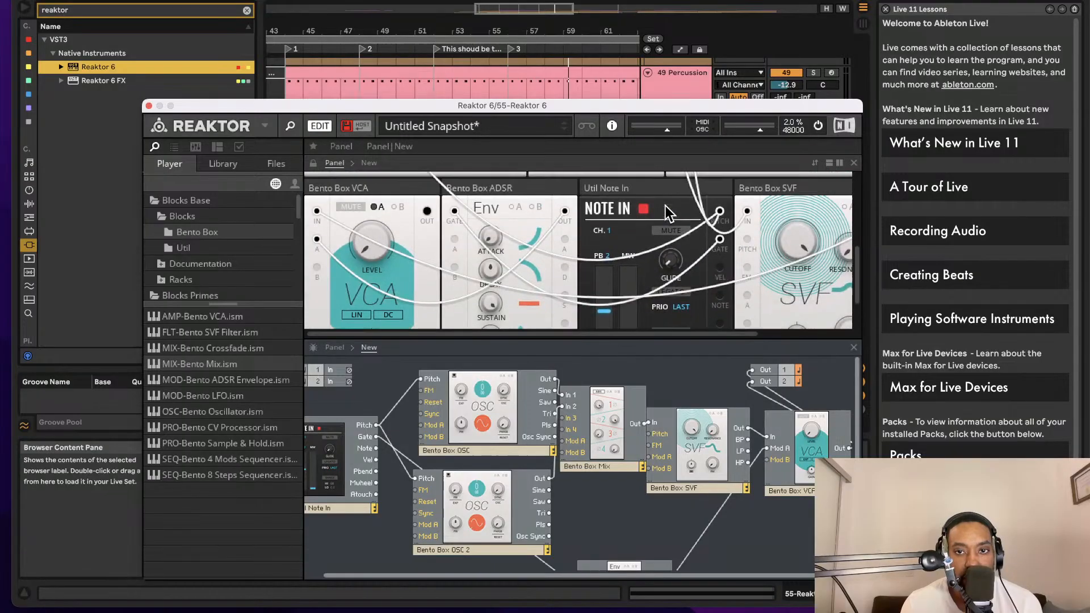
{"action": "left_click_drag", "start_coordinate": [652, 188], "coordinate": [275, 50]}
{"action": "scroll", "coordinate": [486, 244], "scroll_direction": "up", "scroll_amount": 2}
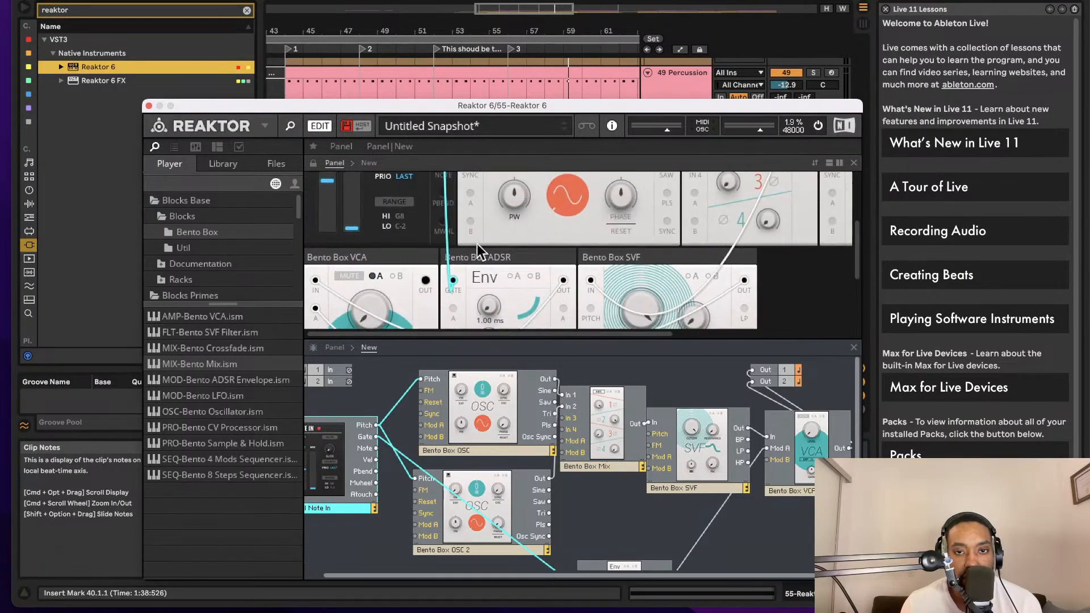
{"action": "left_click_drag", "start_coordinate": [418, 257], "coordinate": [561, 286]}
{"action": "scroll", "coordinate": [561, 286], "scroll_direction": "up", "scroll_amount": 3}
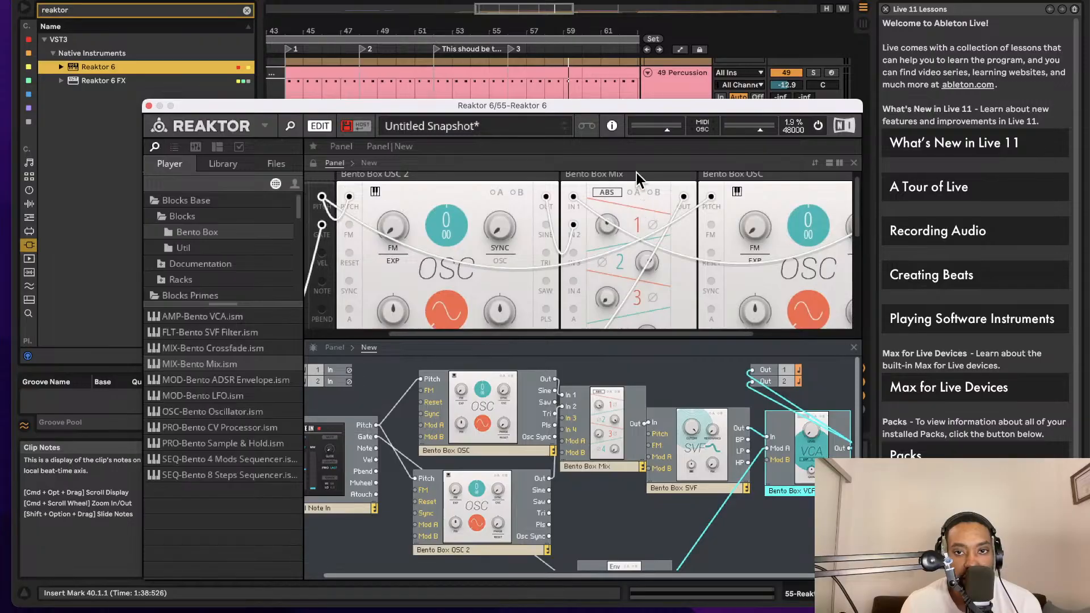
{"action": "left_click_drag", "start_coordinate": [636, 173], "coordinate": [694, 217]}
{"action": "scroll", "coordinate": [694, 218], "scroll_direction": "down", "scroll_amount": 2}
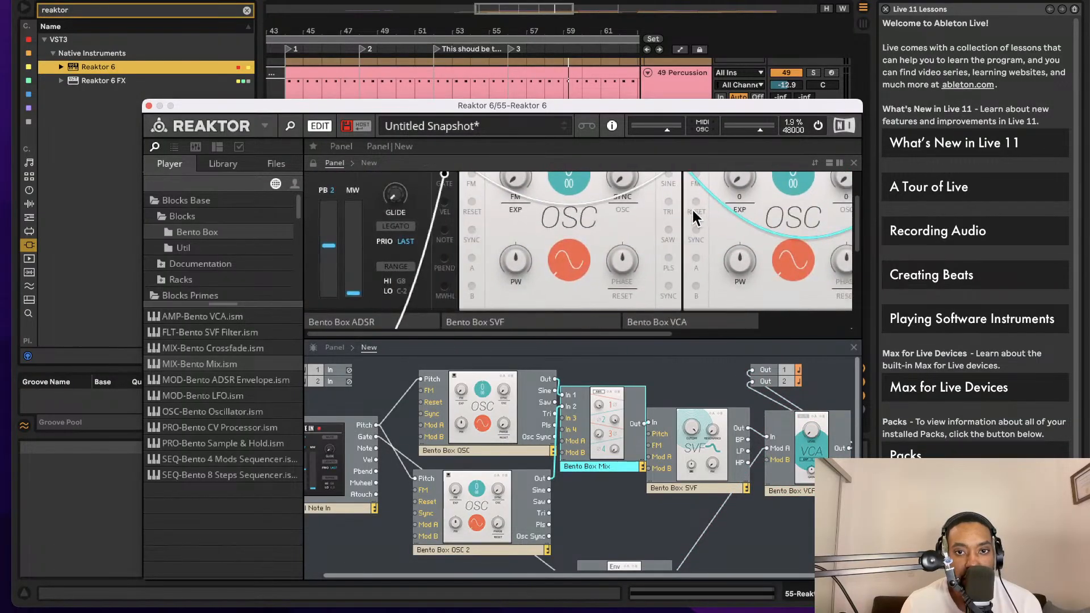
- Enlarge the Reaktor window's panel view and move the window up to fit more of the patch on screen
{"action": "left_click_drag", "start_coordinate": [766, 342], "coordinate": [765, 390]}
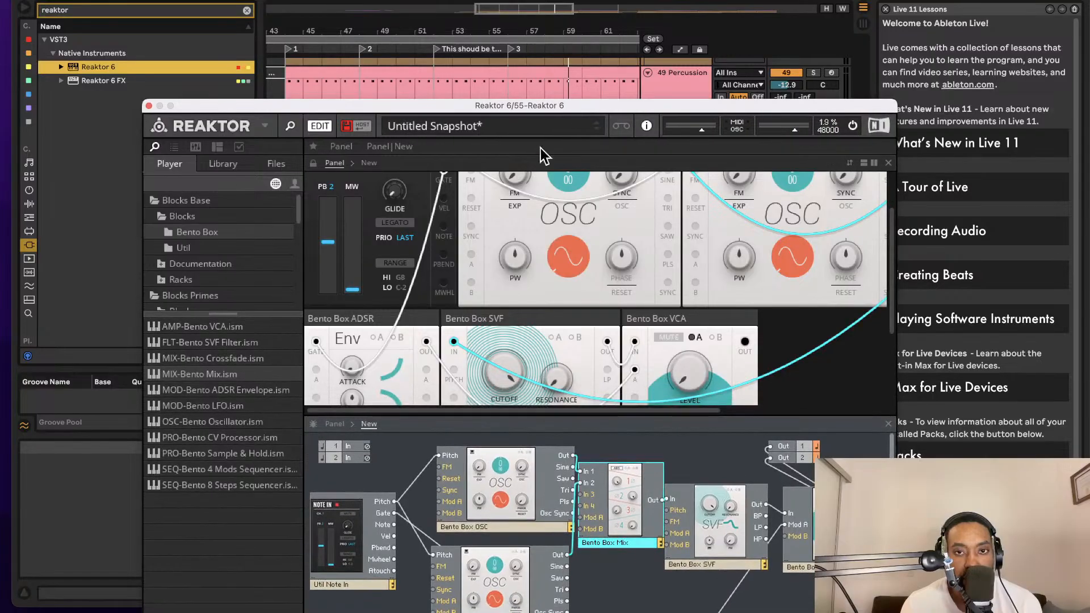
{"action": "left_click_drag", "start_coordinate": [514, 108], "coordinate": [451, 2]}
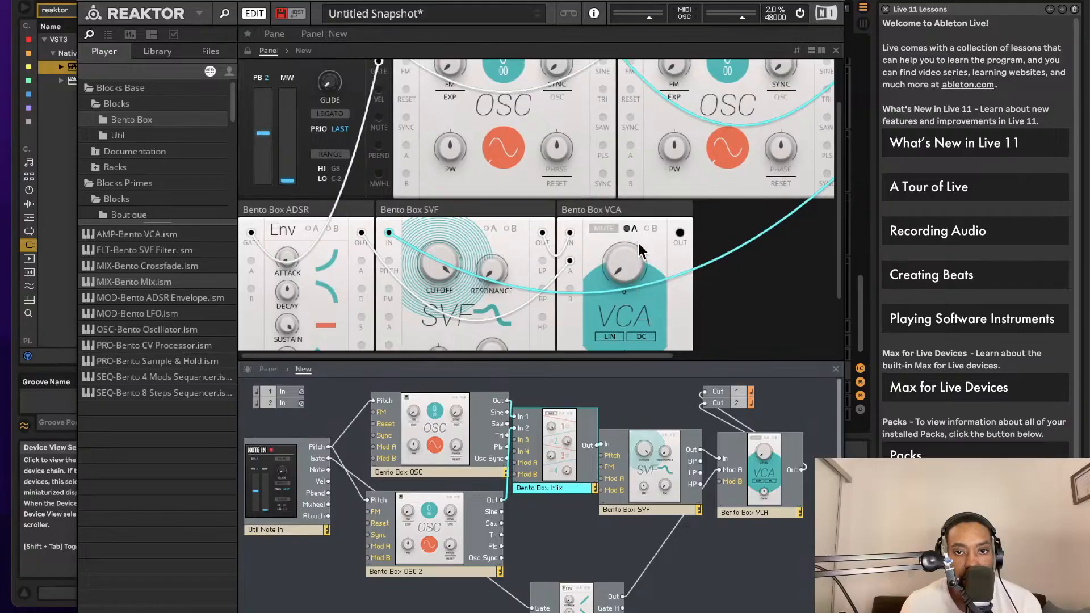
- Raise the A modulation amount for the Level knob on the Bento Box VCA
{"action": "left_click", "coordinate": [632, 227]}
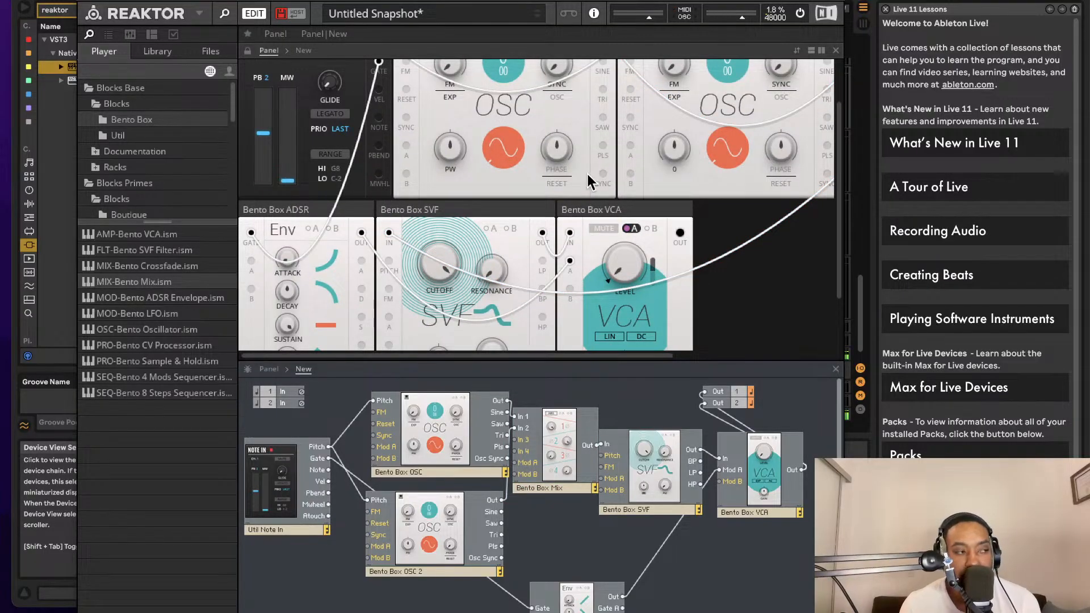
- Try the pulse and sawtooth waveforms on OSC 2, then return it to sine
{"action": "scroll", "coordinate": [714, 271], "scroll_direction": "up", "scroll_amount": 2}
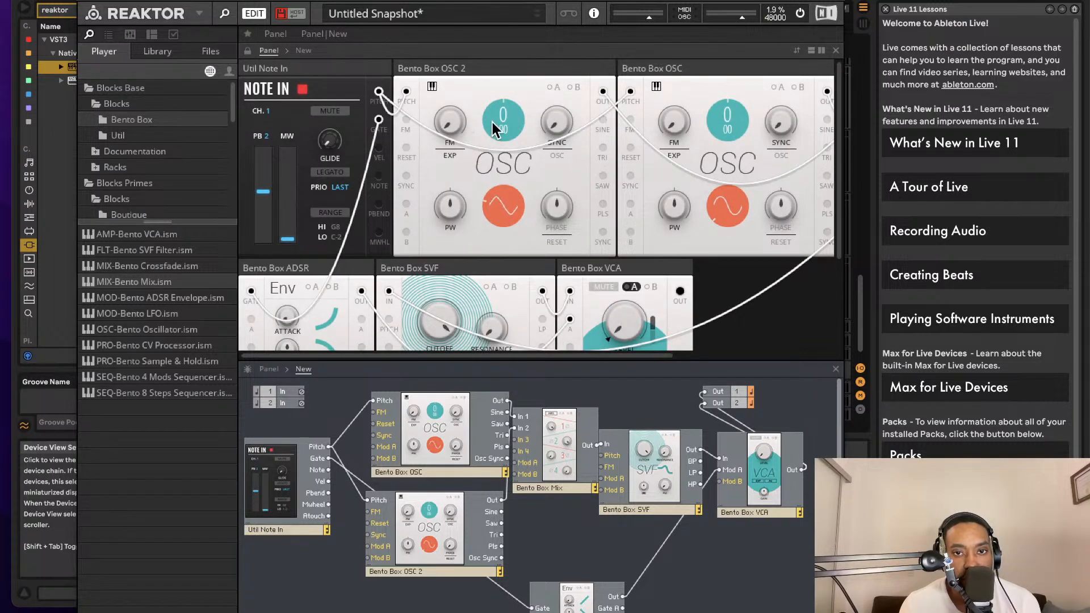
{"action": "left_click", "coordinate": [505, 211]}
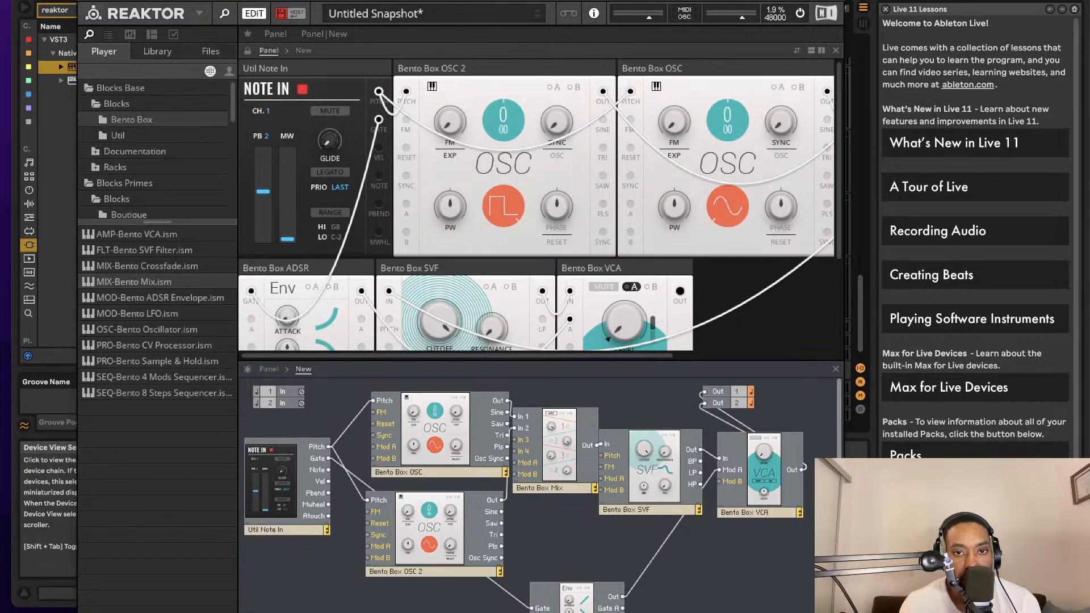
{"action": "left_click_drag", "start_coordinate": [505, 211], "coordinate": [506, 54]}
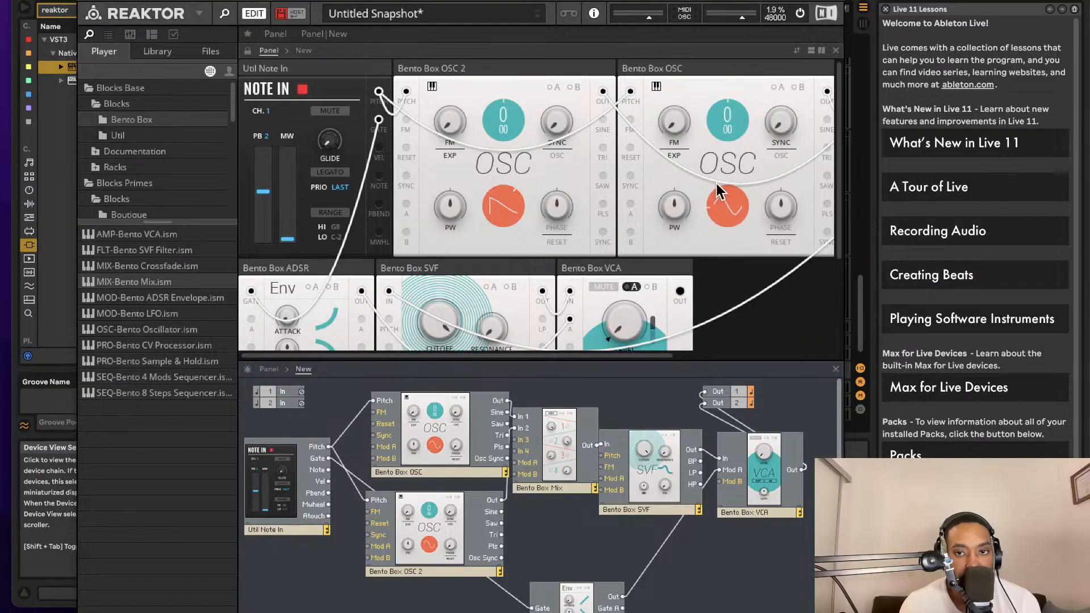
{"action": "left_click", "coordinate": [502, 211]}
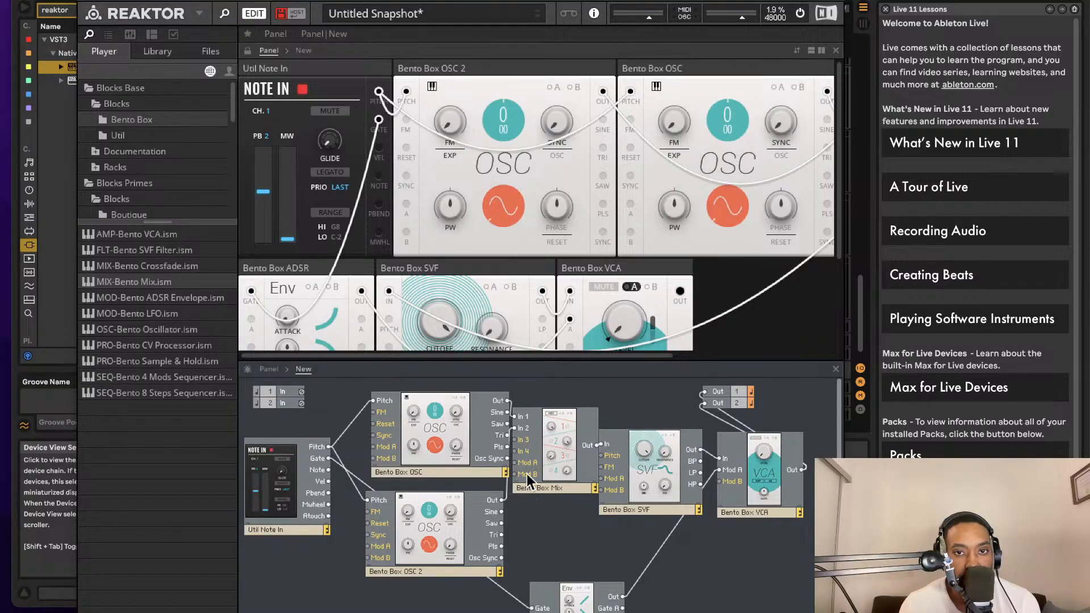
- Set the first Bento Box OSC to the sawtooth waveform and its pitch to 12 semitones
{"action": "left_click", "coordinate": [726, 201]}
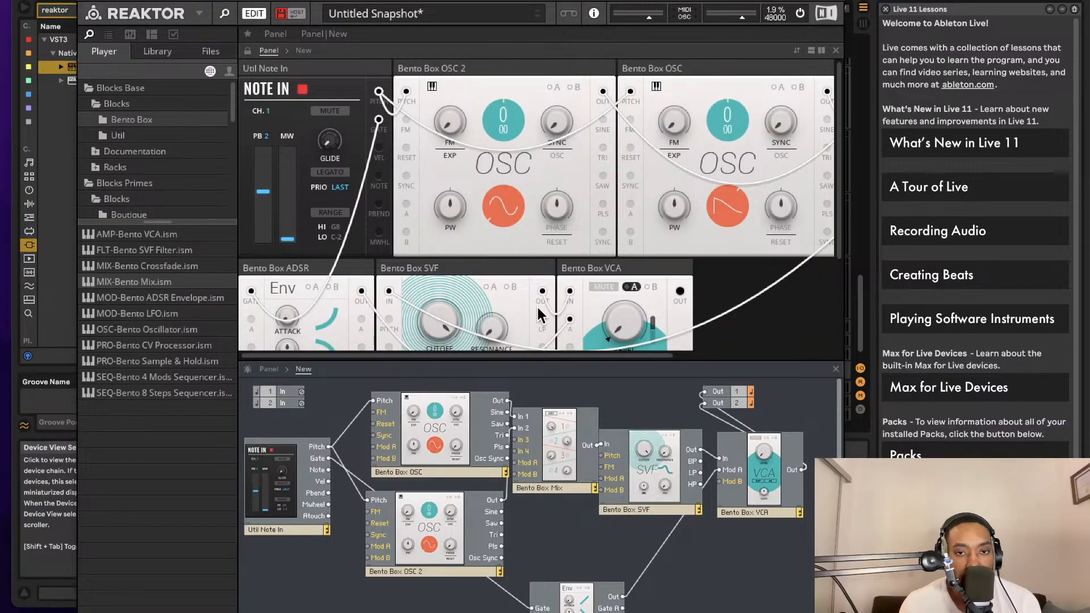
{"action": "scroll", "coordinate": [727, 126], "scroll_direction": "down", "scroll_amount": 1}
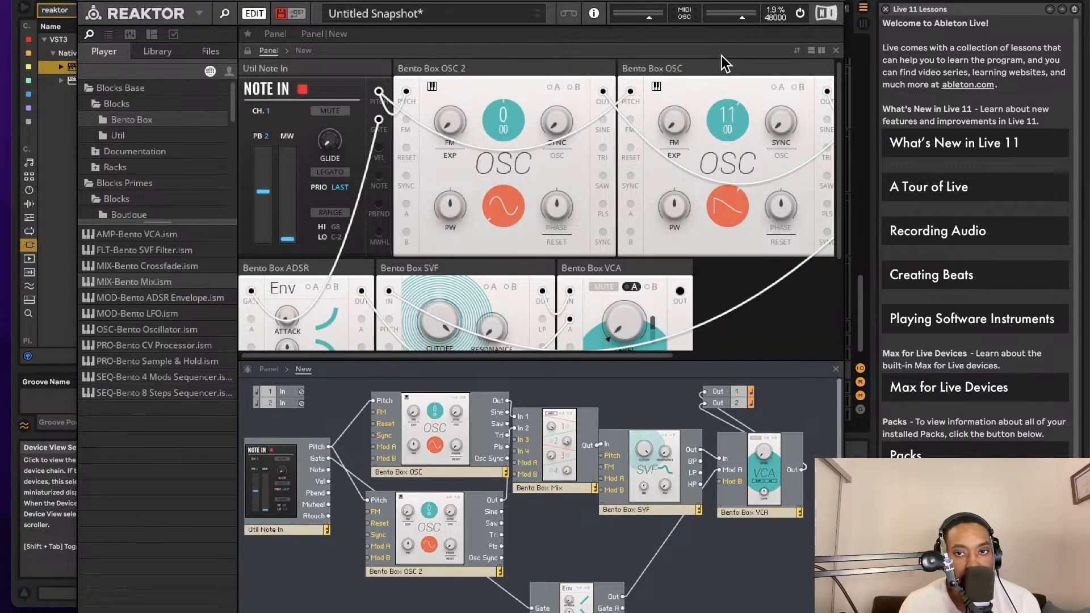
{"action": "left_click_drag", "start_coordinate": [721, 52], "coordinate": [722, 49]}
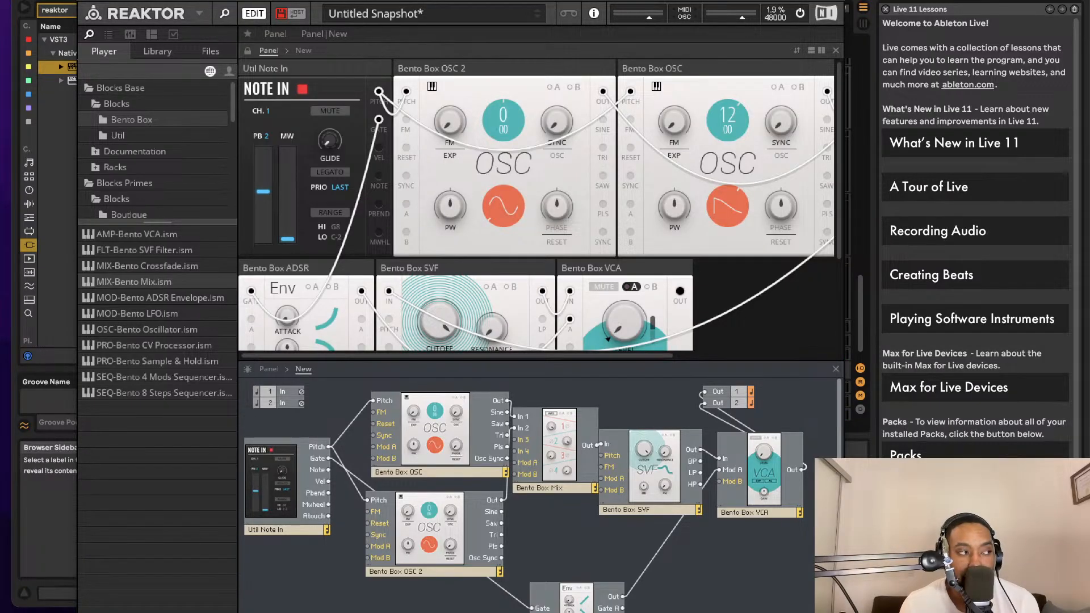
- Enlarge the panel view and connect the Sine output of Bento Box OSC to the FM input of OSC 2
{"action": "scroll", "coordinate": [483, 257], "scroll_direction": "down", "scroll_amount": 3}
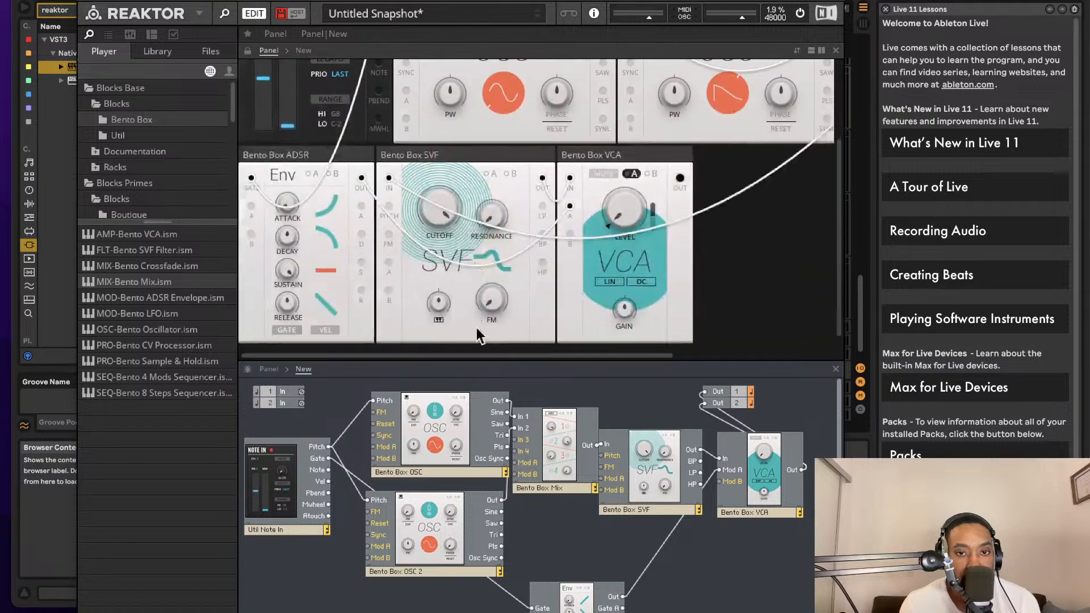
{"action": "mouse_move", "coordinate": [481, 372]}
{"action": "left_mouse_down"}
{"action": "mouse_move", "coordinate": [475, 227]}
{"action": "mouse_move", "coordinate": [477, 388]}
{"action": "left_mouse_up"}
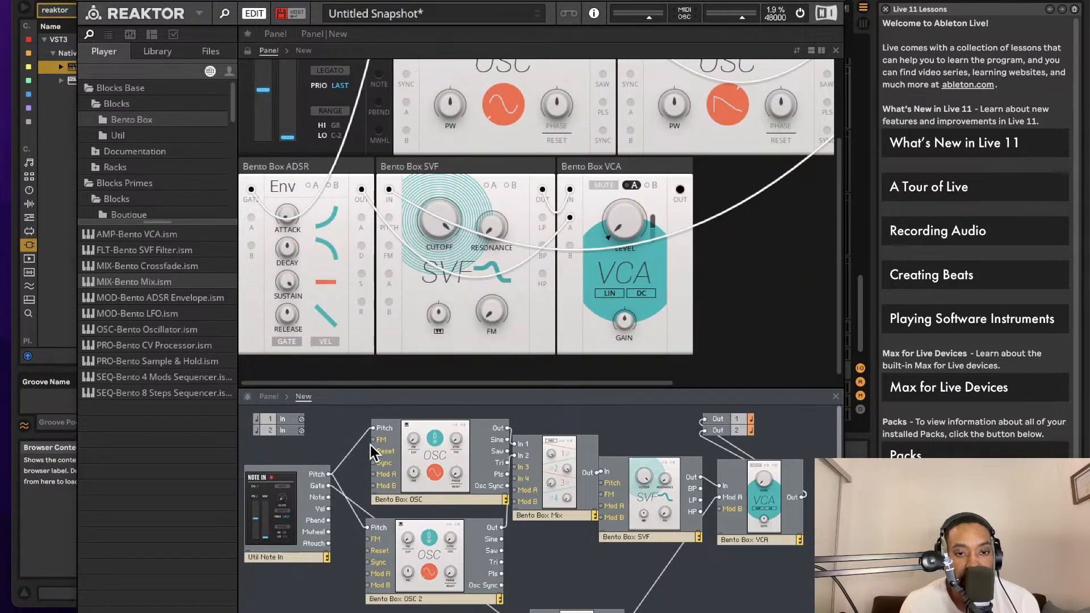
{"action": "left_click_drag", "start_coordinate": [459, 448], "coordinate": [368, 539]}
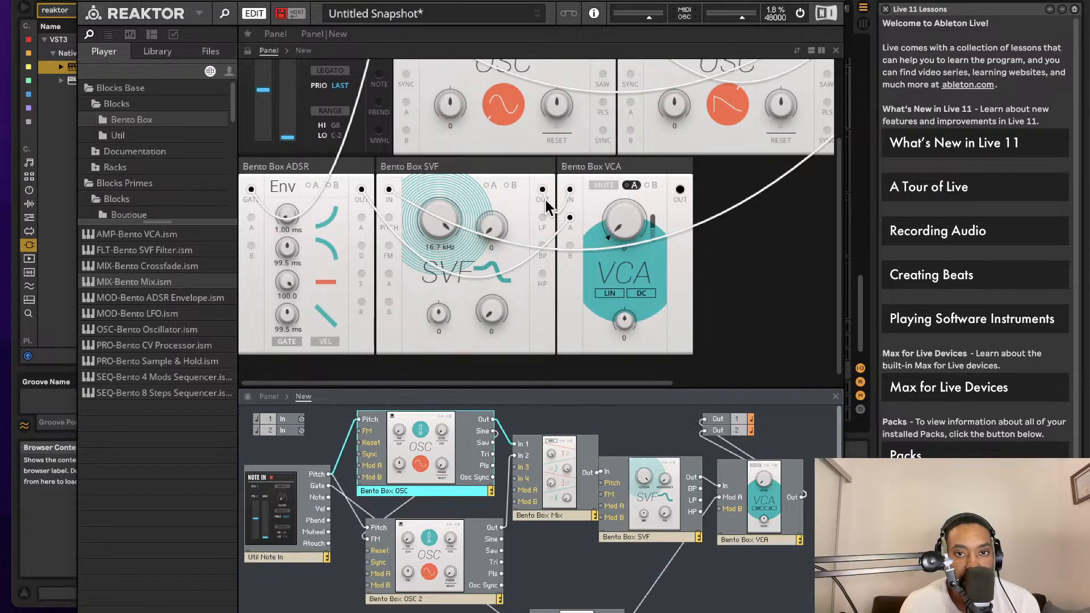
- Add a Util Scope block after the VCA and connect the VCA's output to the scope's In port
{"action": "scroll", "coordinate": [522, 213], "scroll_direction": "up", "scroll_amount": 3}
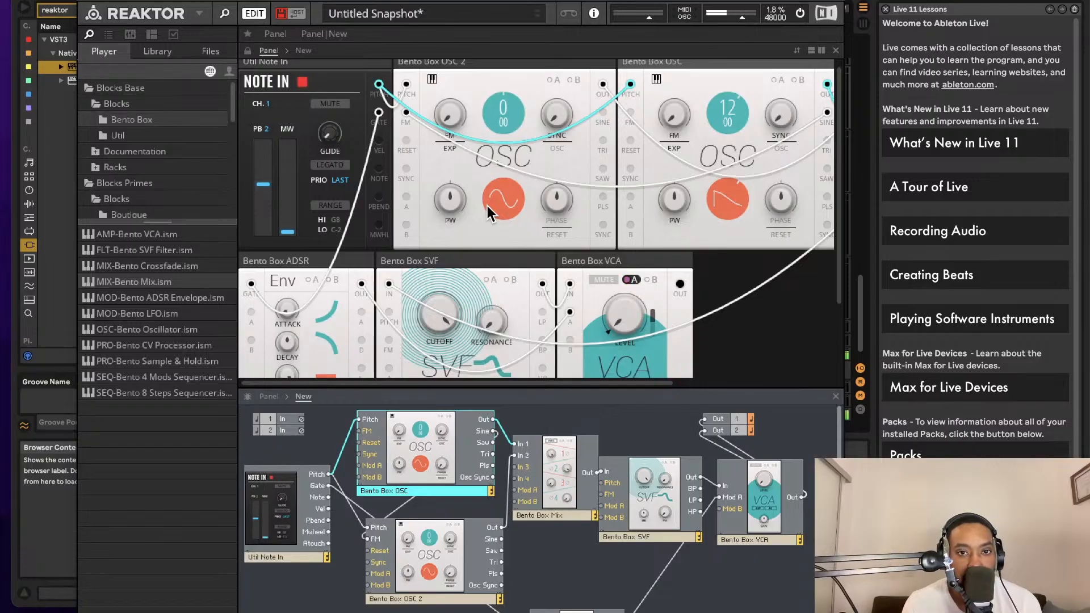
{"action": "scroll", "coordinate": [489, 213], "scroll_direction": "right", "scroll_amount": 5}
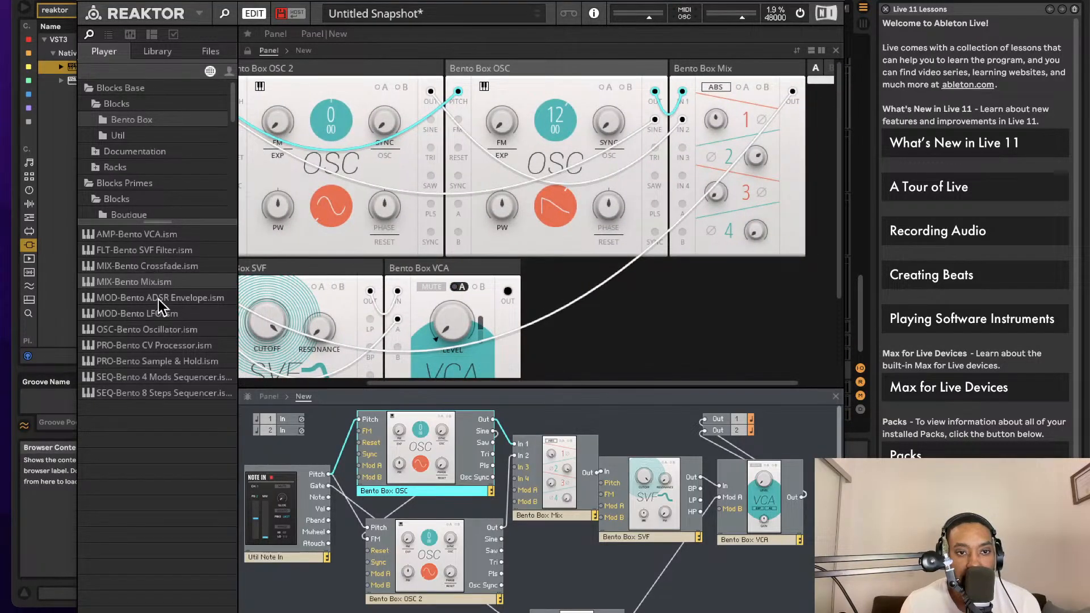
{"action": "left_click", "coordinate": [150, 137]}
{"action": "left_click_drag", "start_coordinate": [164, 417], "coordinate": [833, 527]}
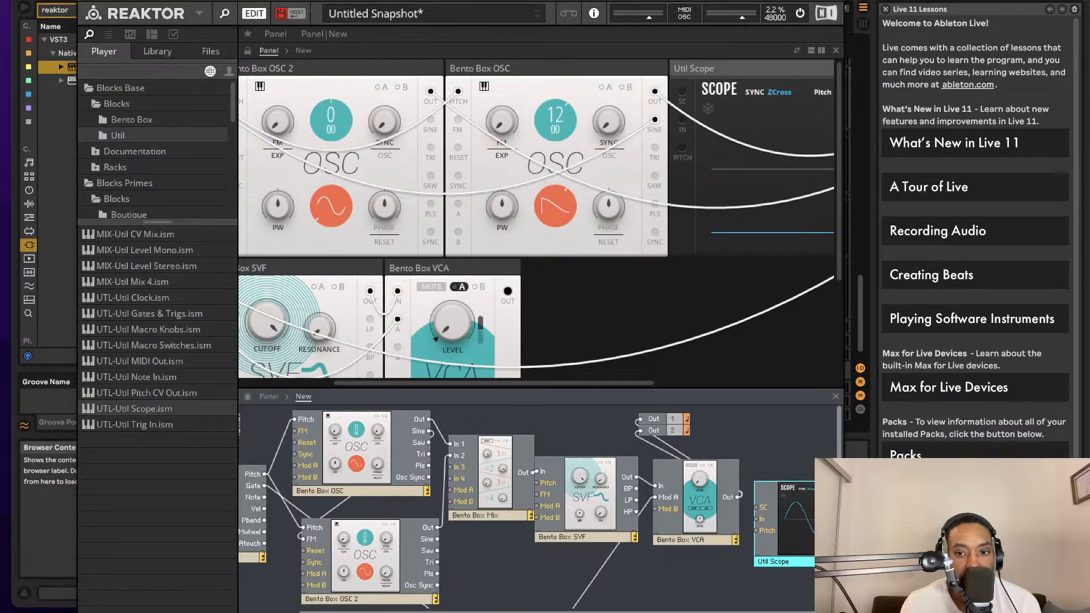
{"action": "left_click_drag", "start_coordinate": [748, 514], "coordinate": [761, 518]}
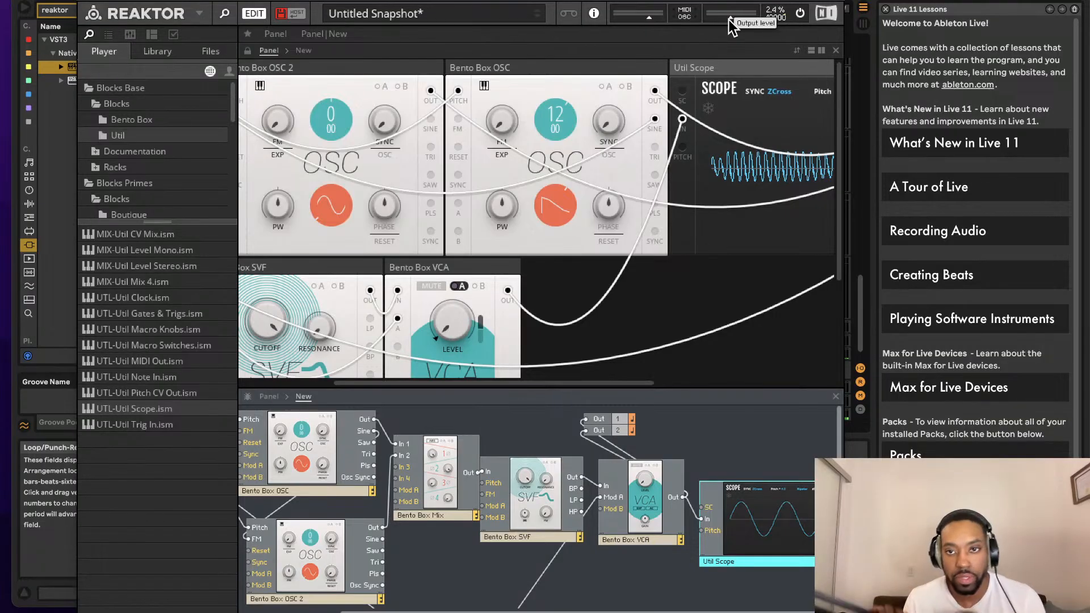
- Lower the Reaktor output level and bring the full scope display into view
{"action": "left_click_drag", "start_coordinate": [728, 19], "coordinate": [713, 22]}
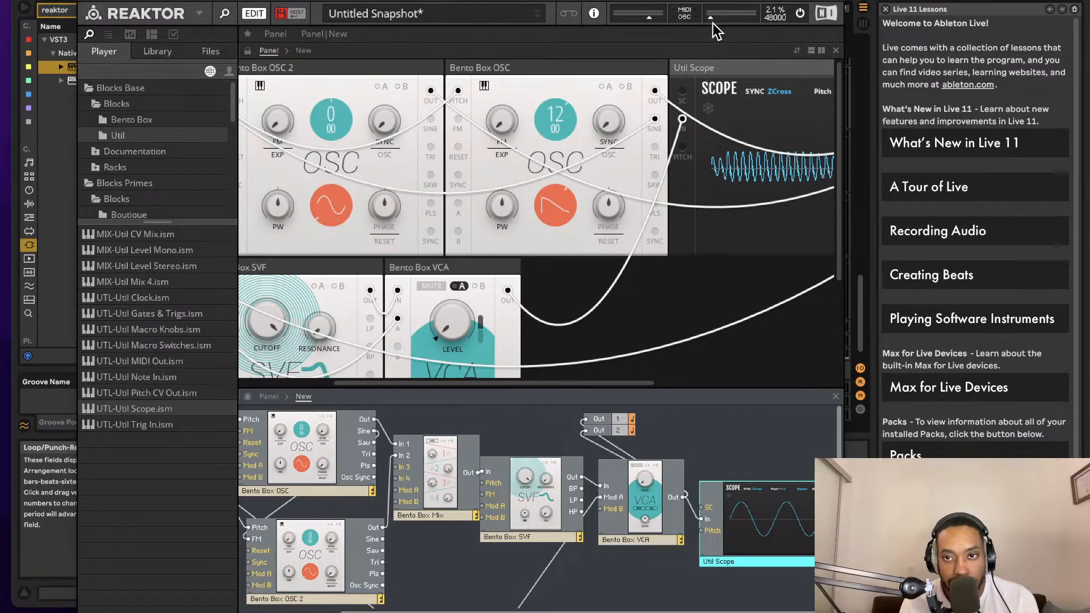
{"action": "scroll", "coordinate": [664, 175], "scroll_direction": "right", "scroll_amount": 5}
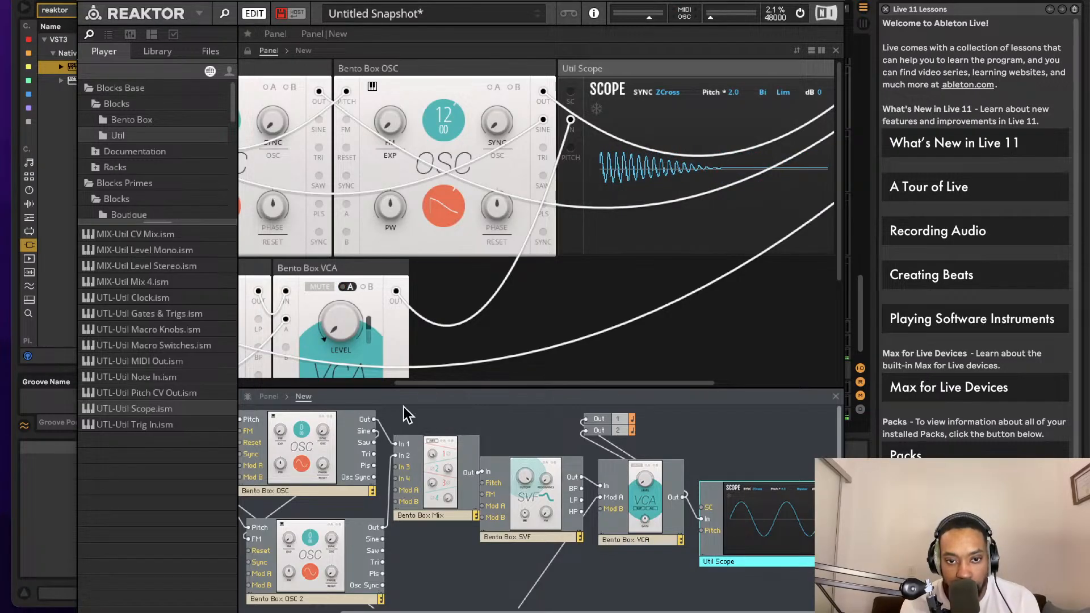
- Delete the cable between the Sine output of OSC and the FM input of OSC 2
{"action": "scroll", "coordinate": [404, 407], "scroll_direction": "left", "scroll_amount": 2}
{"action": "left_click", "coordinate": [318, 504]}
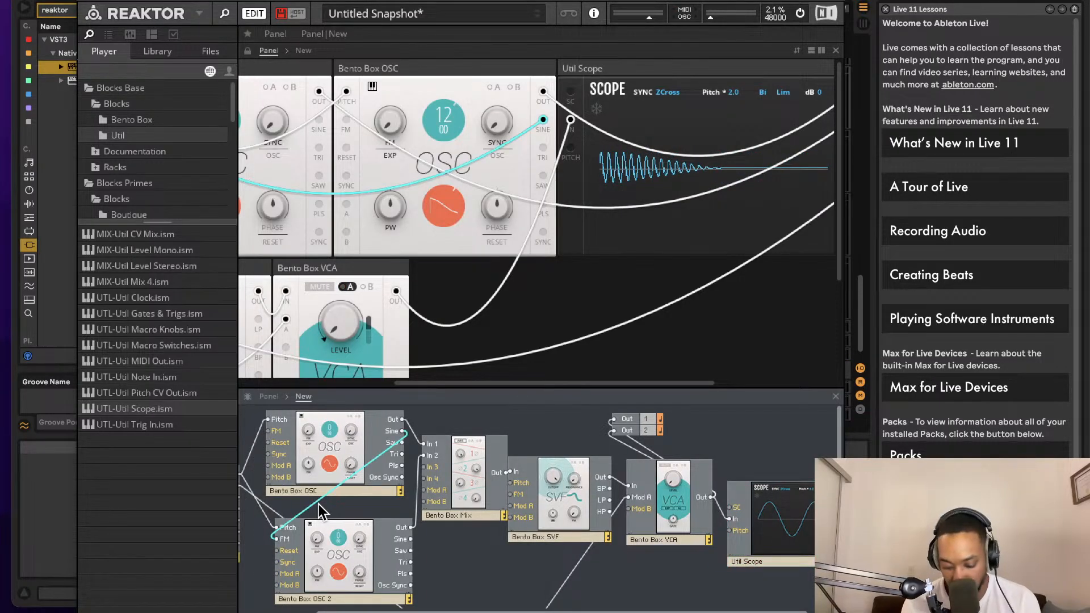
{"action": "key", "text": "Delete"}
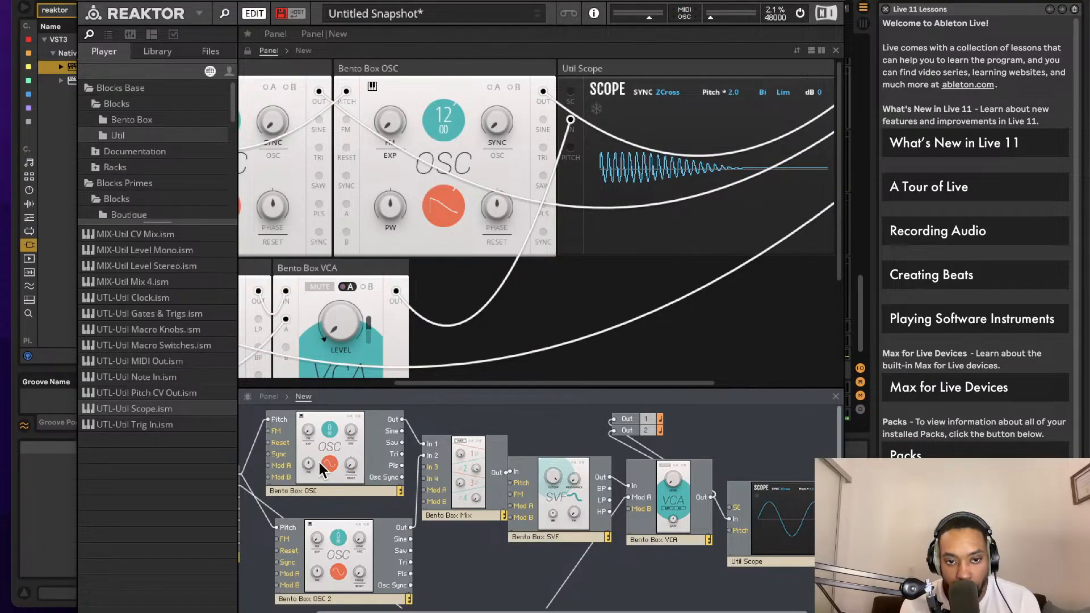
- Move OSC 2 closer beneath OSC and reconnect OSC's Sine output to OSC 2's FM input
{"action": "scroll", "coordinate": [319, 463], "scroll_direction": "down", "scroll_amount": 1}
{"action": "scroll", "coordinate": [311, 465], "scroll_direction": "down", "scroll_amount": 1}
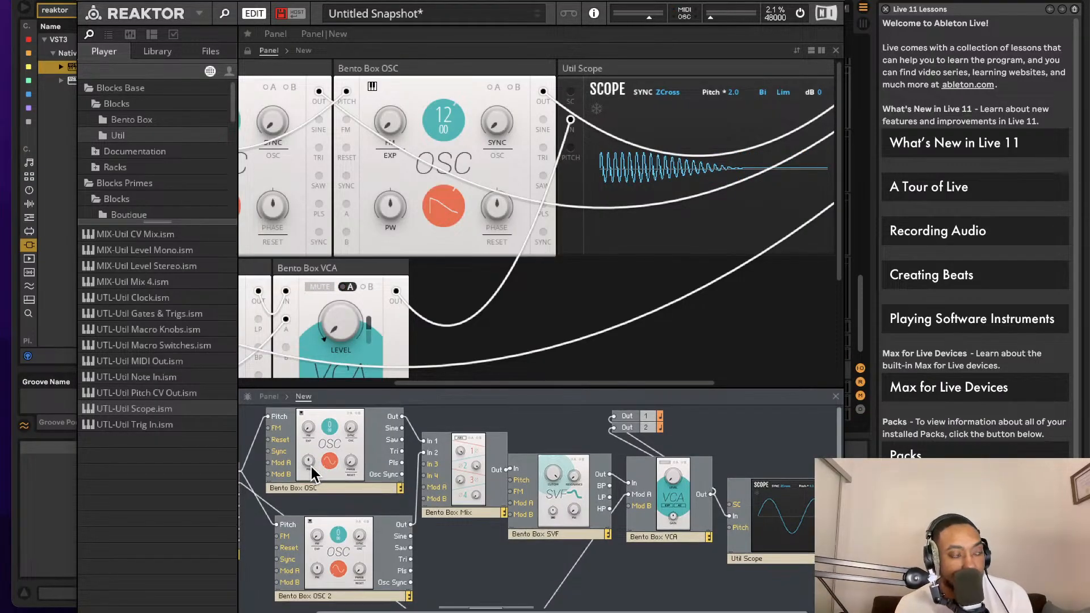
{"action": "scroll", "coordinate": [536, 459], "scroll_direction": "down", "scroll_amount": 2}
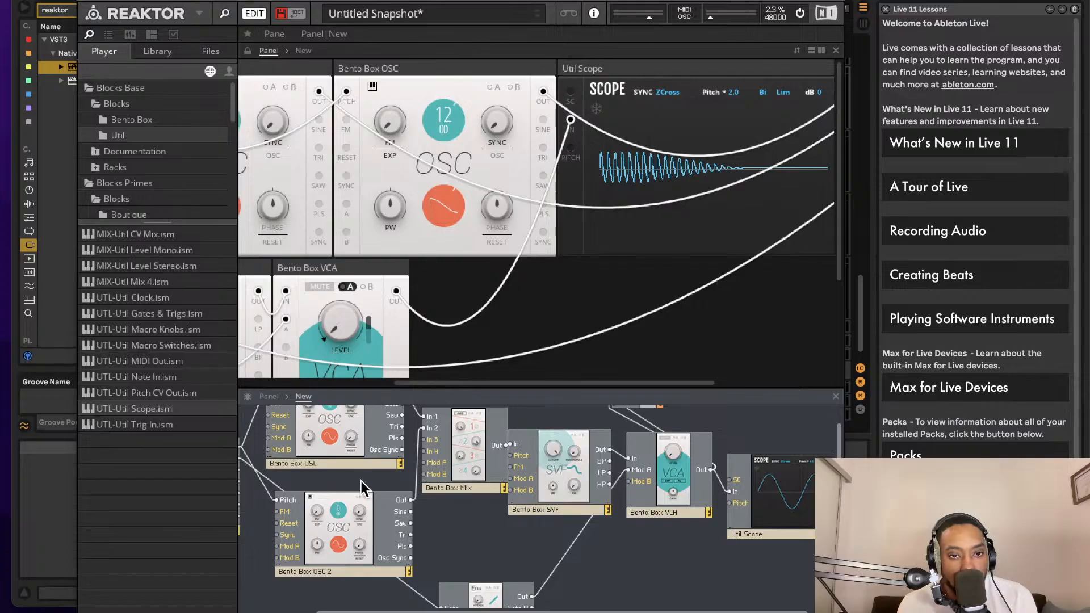
{"action": "scroll", "coordinate": [353, 454], "scroll_direction": "up", "scroll_amount": 2}
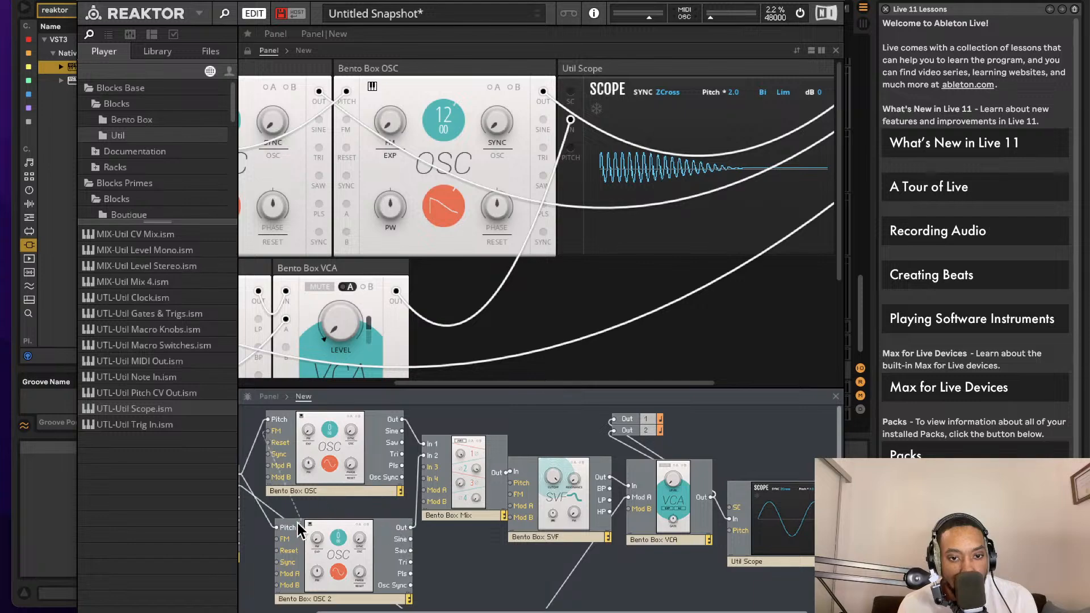
{"action": "scroll", "coordinate": [319, 465], "scroll_direction": "left", "scroll_amount": 2}
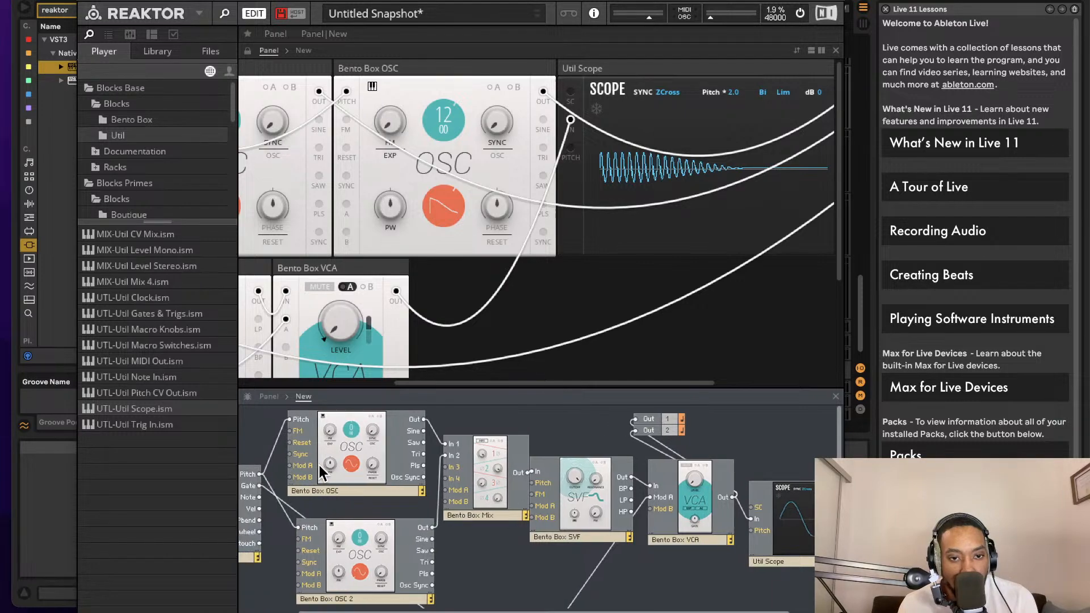
{"action": "left_click_drag", "start_coordinate": [348, 542], "coordinate": [391, 526]}
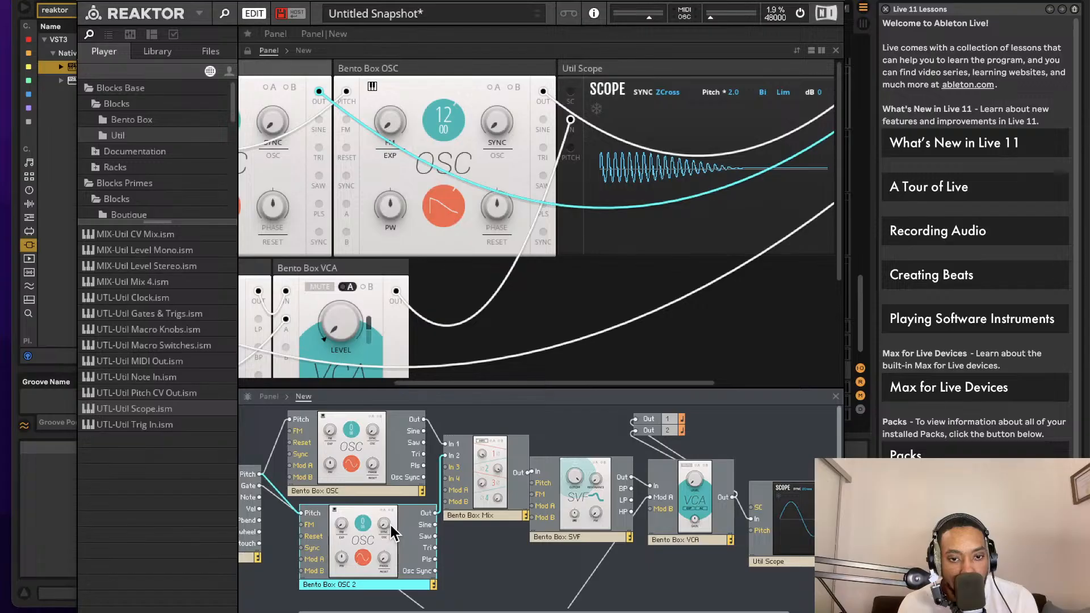
{"action": "scroll", "coordinate": [367, 334], "scroll_direction": "left", "scroll_amount": 3}
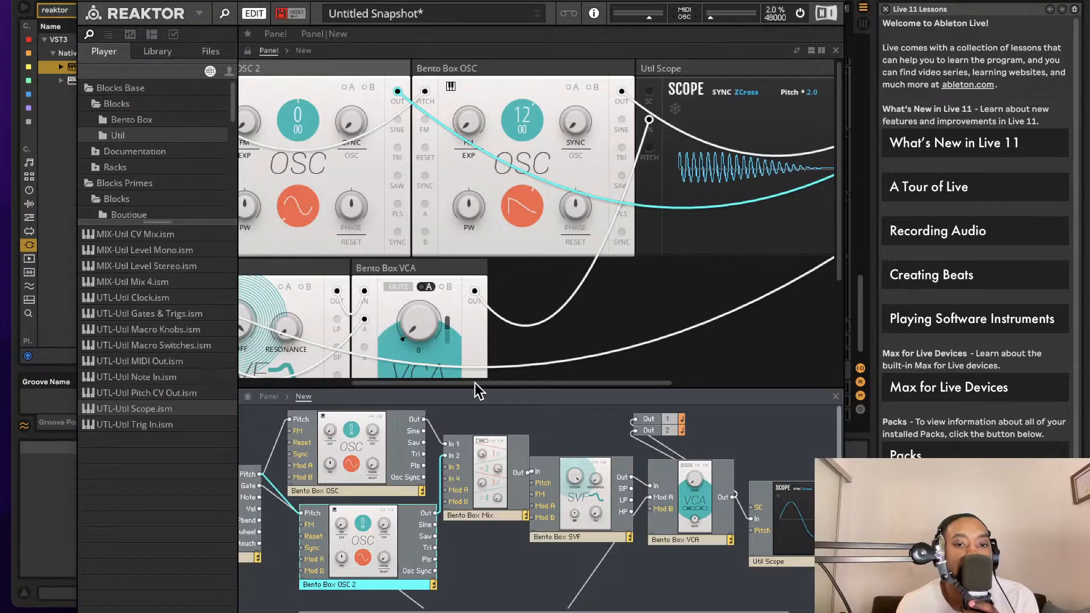
{"action": "left_click_drag", "start_coordinate": [299, 525], "coordinate": [364, 471]}
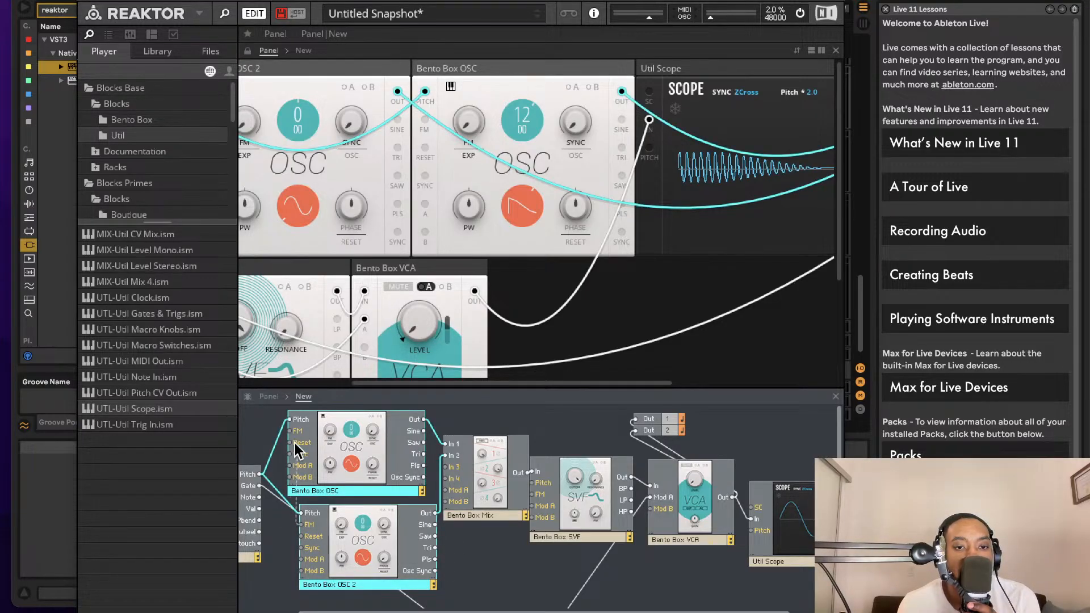
{"action": "mouse_move", "coordinate": [425, 442]}
{"action": "left_mouse_down"}
{"action": "mouse_move", "coordinate": [426, 451]}
{"action": "mouse_move", "coordinate": [423, 431]}
{"action": "left_mouse_up"}
- Raise the FM knob on the first Bento Box OSC panel
{"action": "scroll", "coordinate": [417, 203], "scroll_direction": "left", "scroll_amount": 3}
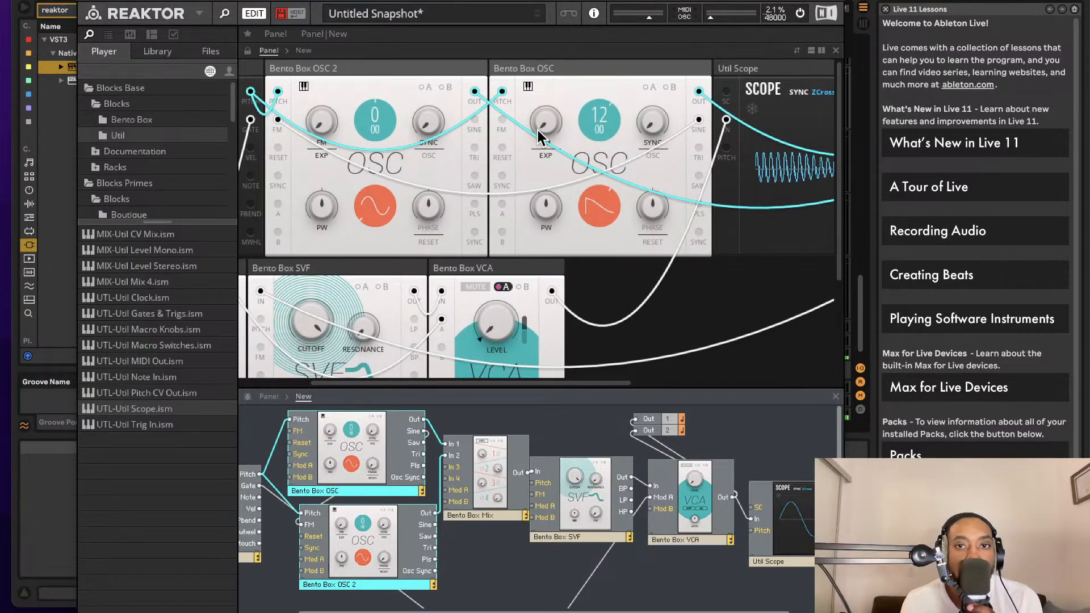
{"action": "left_click_drag", "start_coordinate": [551, 121], "coordinate": [580, 21]}
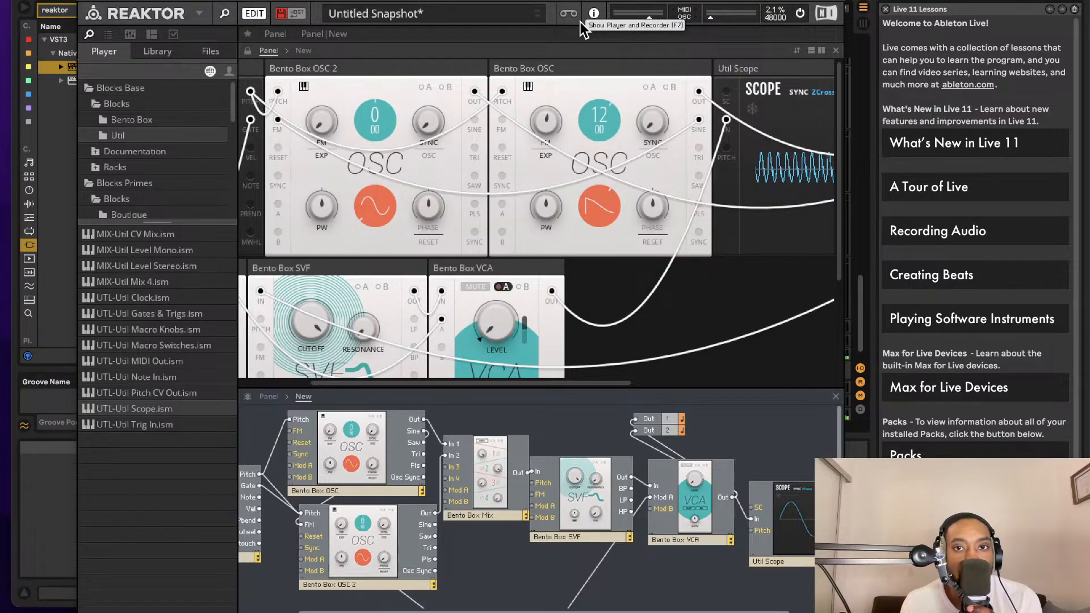
{"action": "key", "text": "ctrl+z"}
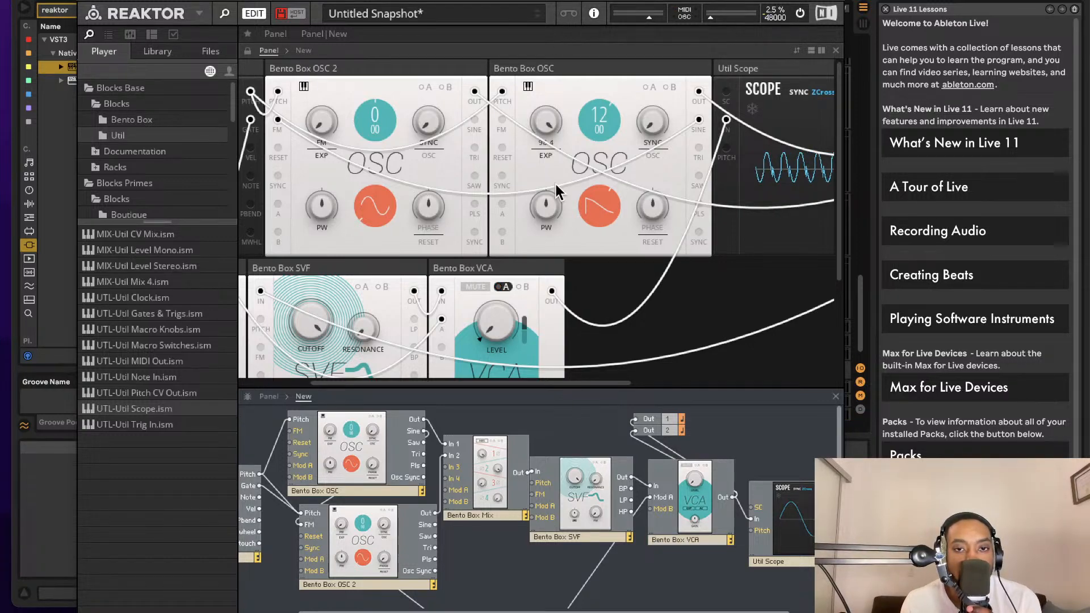
- Reverse the FM routing by deleting the OSC Sine cable to OSC 2 and connecting OSC 2's Out to OSC's FM input
{"action": "left_click", "coordinate": [332, 502]}
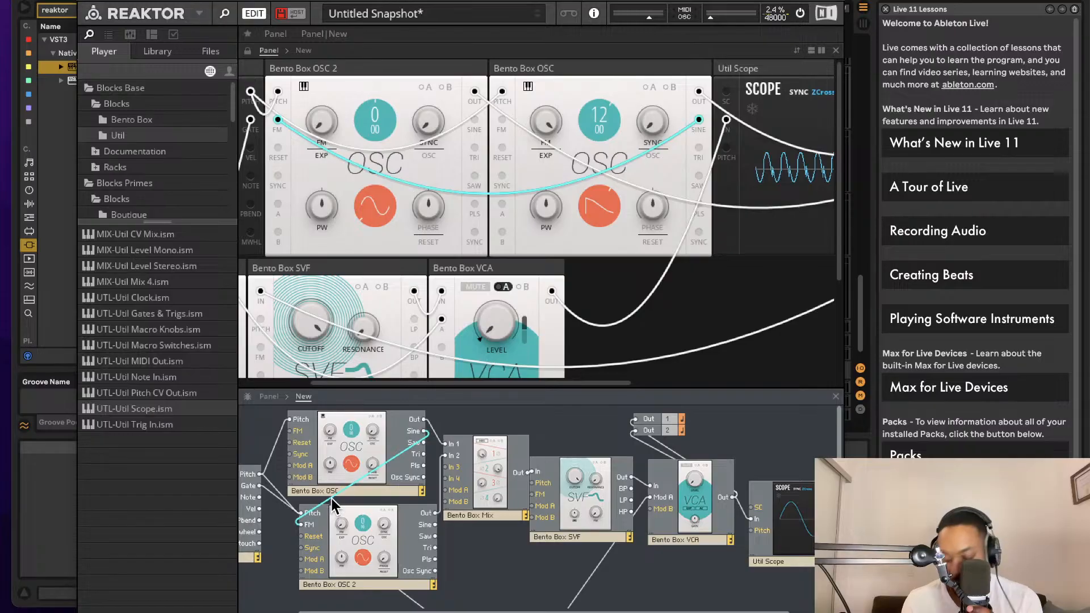
{"action": "key", "text": "Delete"}
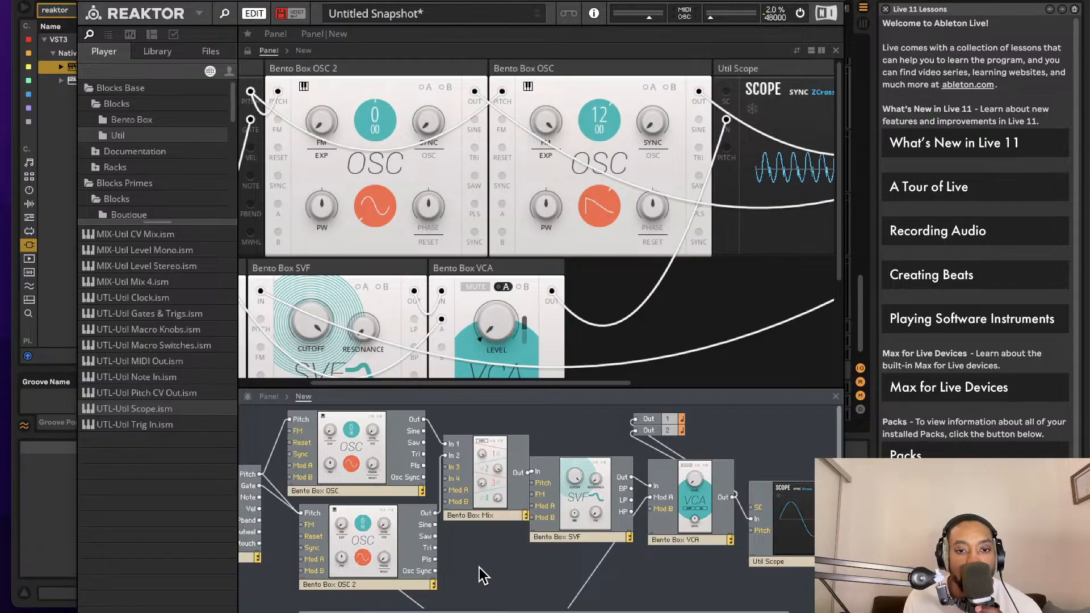
{"action": "left_click_drag", "start_coordinate": [383, 530], "coordinate": [299, 433]}
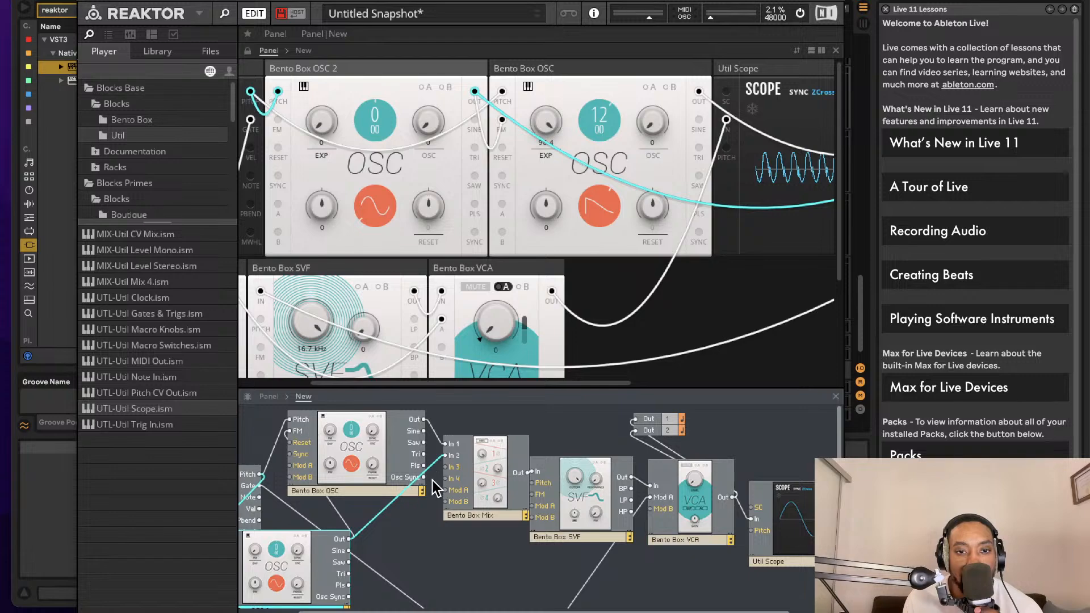
- Delete the cable from OSC 2's Out to the mixer's In 2 and reposition OSC 2 directly below OSC
{"action": "left_click", "coordinate": [391, 506]}
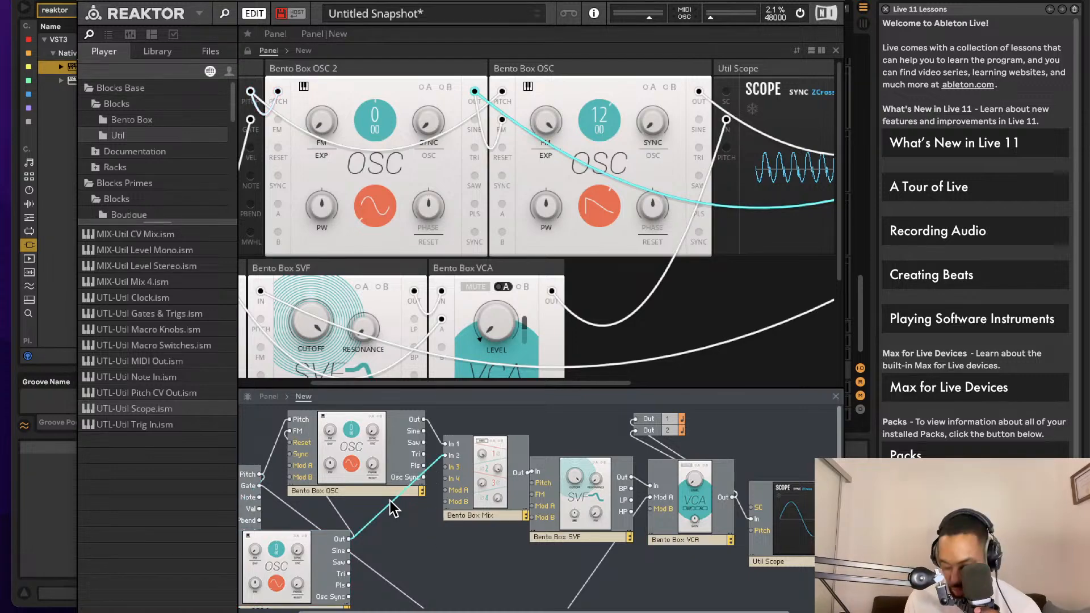
{"action": "key", "text": "Delete"}
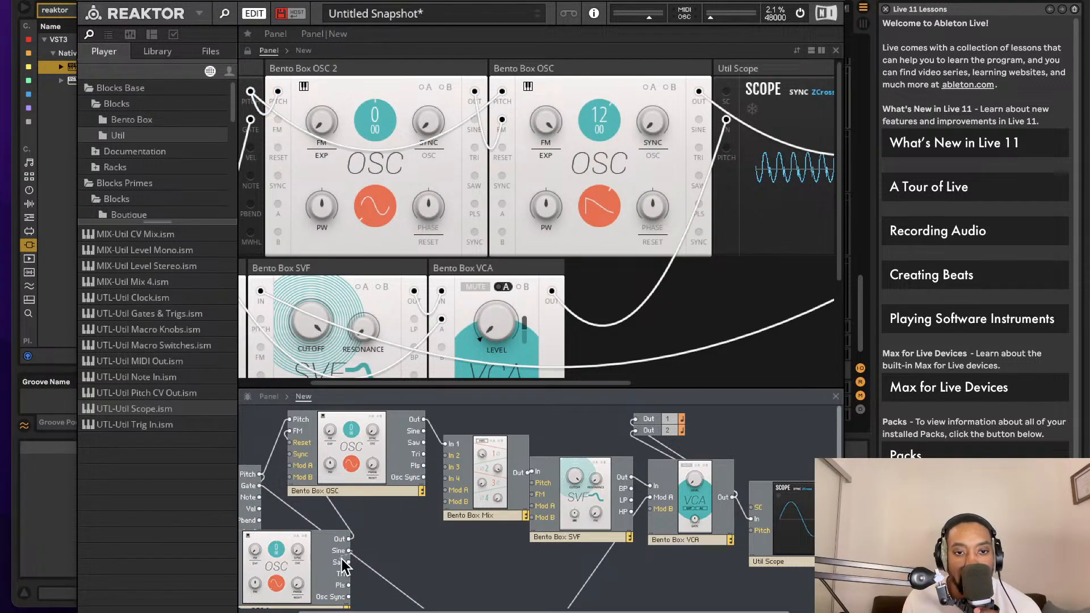
{"action": "left_click_drag", "start_coordinate": [287, 568], "coordinate": [364, 568]}
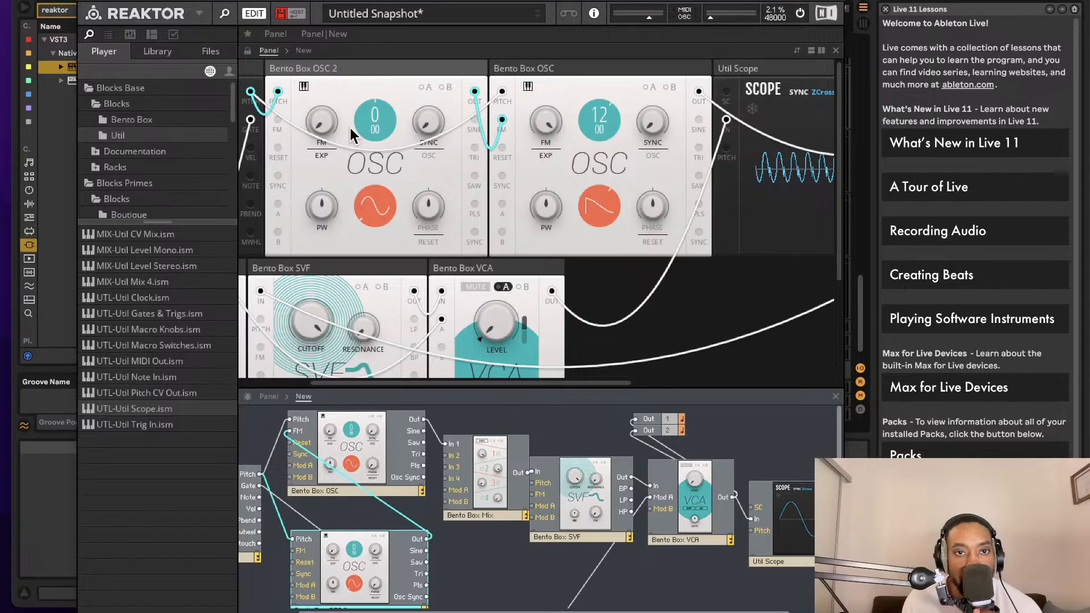
- Raise Reaktor's output level and increase the FM amount on Bento Box OSC
{"action": "mouse_move", "coordinate": [322, 126]}
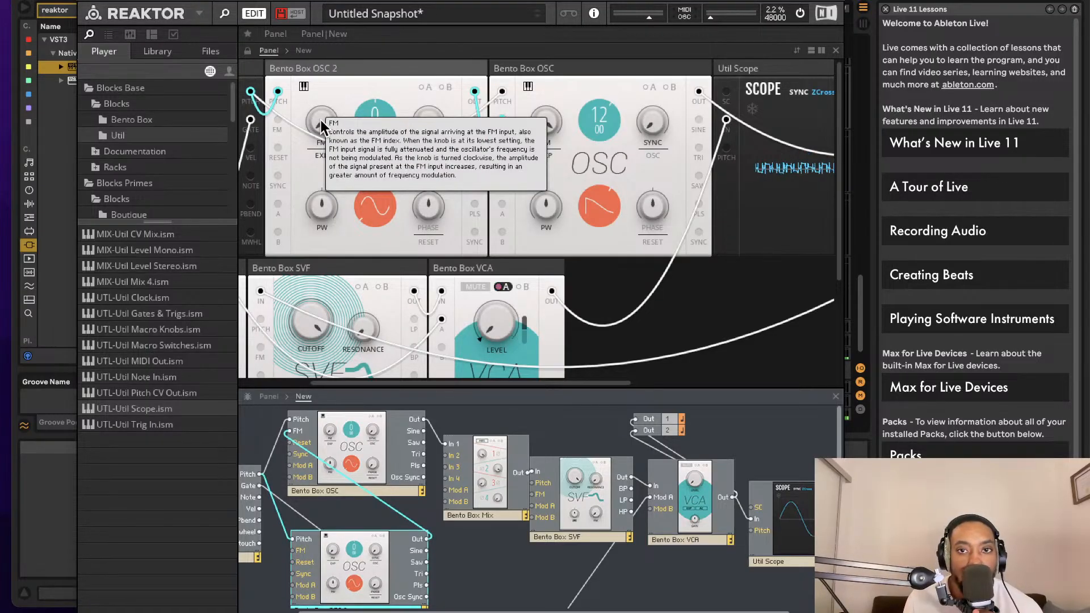
{"action": "left_click", "coordinate": [550, 284]}
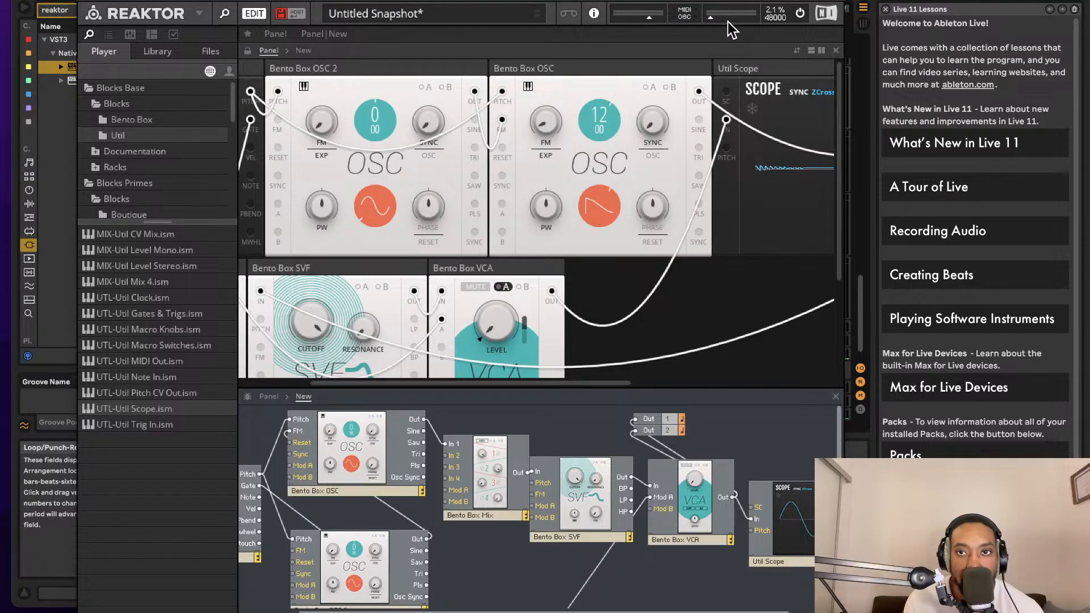
{"action": "left_click_drag", "start_coordinate": [714, 17], "coordinate": [726, 14]}
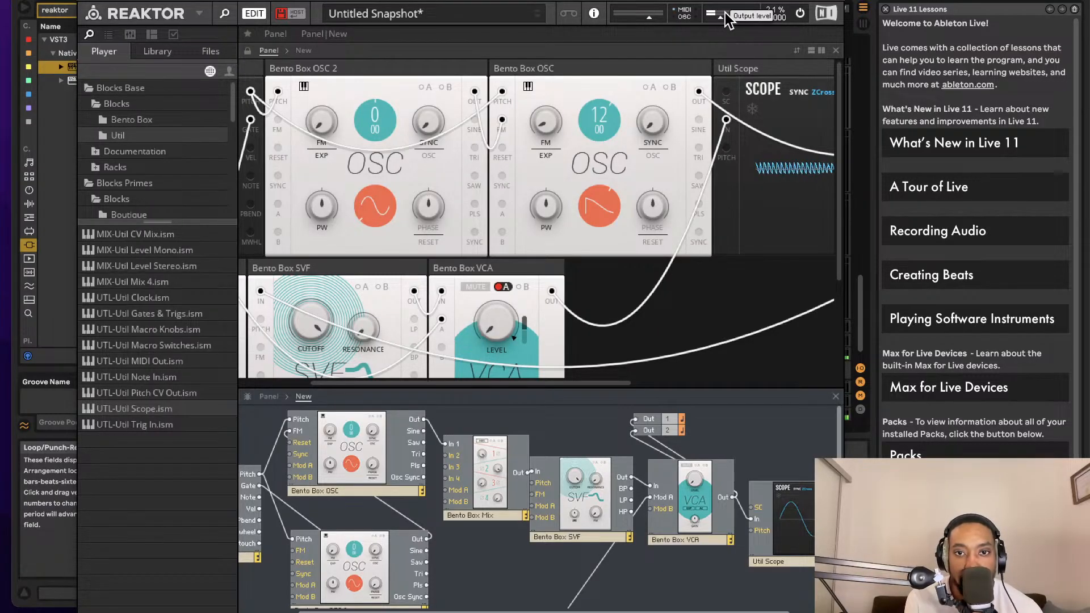
{"action": "left_click_drag", "start_coordinate": [548, 116], "coordinate": [555, 87]}
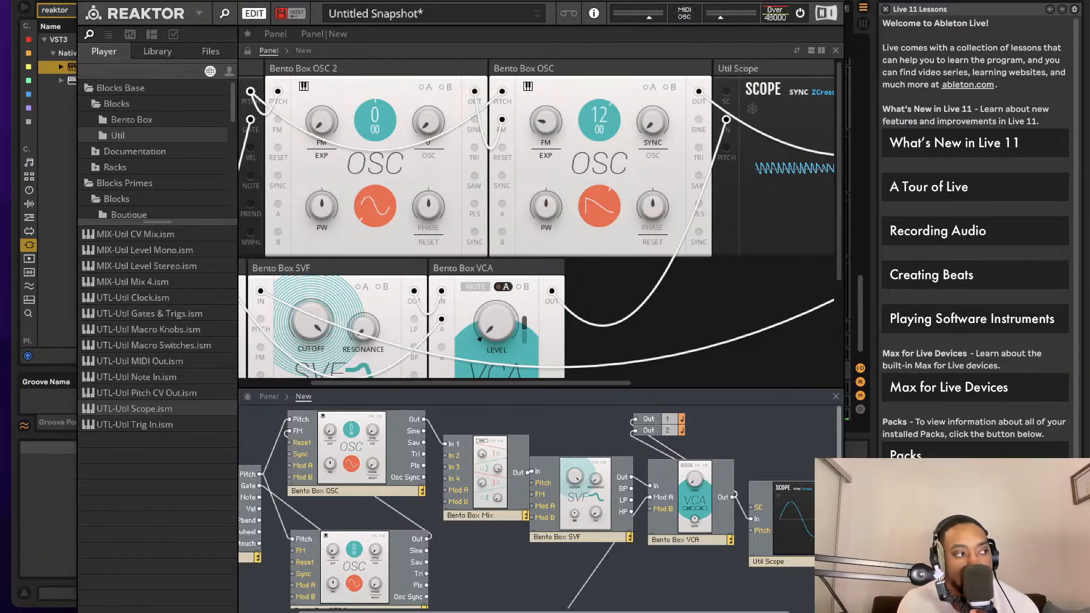
- Lower the Bento Box SVF cutoff to about 2.57 kHz
{"action": "scroll", "coordinate": [519, 254], "scroll_direction": "down", "scroll_amount": 3}
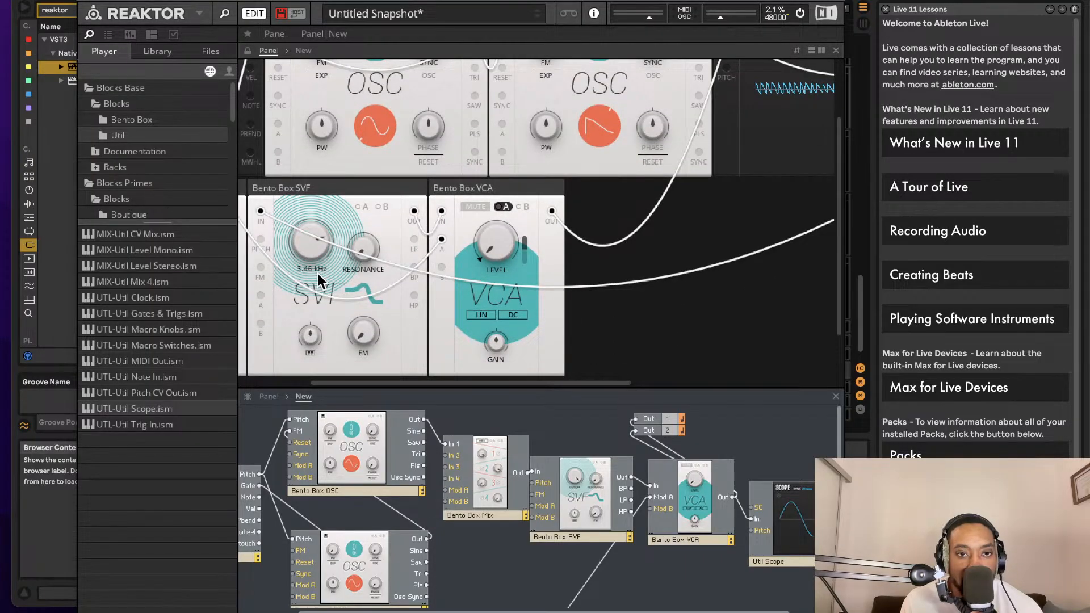
{"action": "mouse_move", "coordinate": [322, 283]}
{"action": "left_mouse_down"}
{"action": "mouse_move", "coordinate": [322, 294]}
{"action": "mouse_move", "coordinate": [325, 282]}
{"action": "left_mouse_up"}
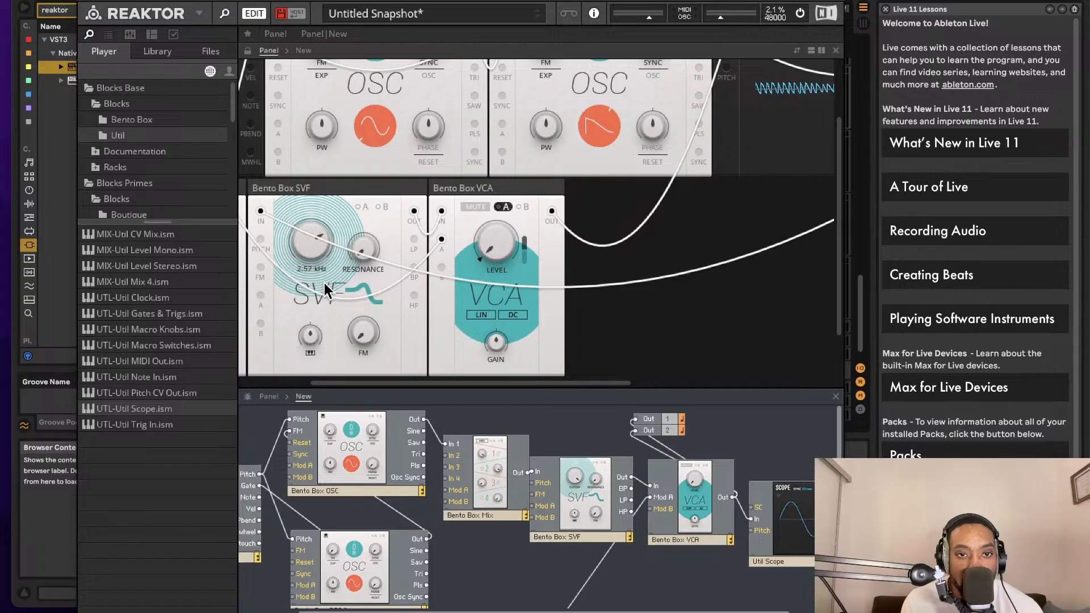
{"action": "scroll", "coordinate": [345, 272], "scroll_direction": "up", "scroll_amount": 3}
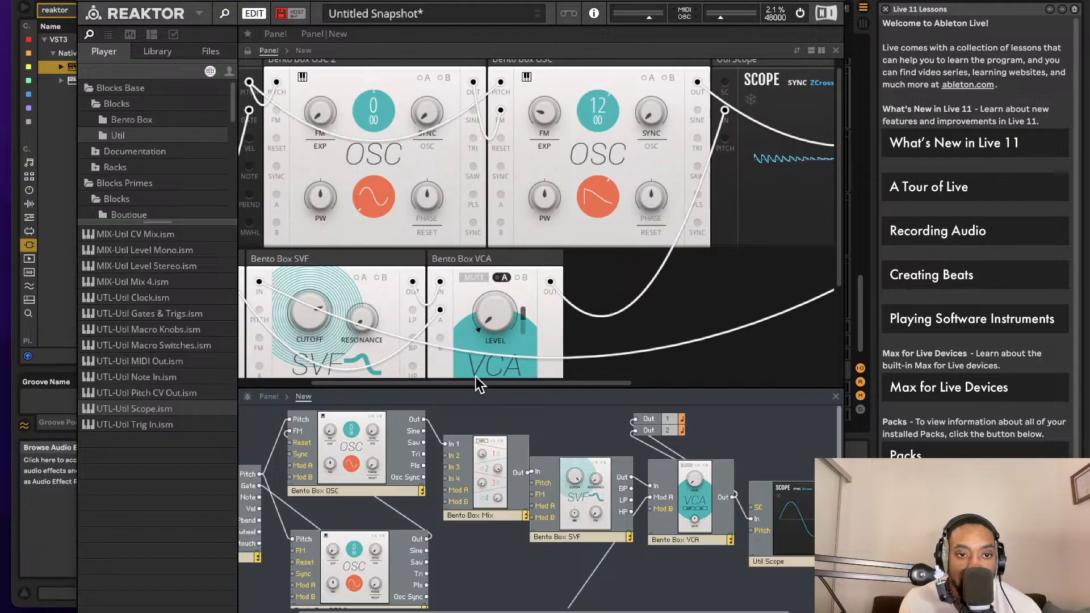
- Add a Bento LFO to the structure, patch it into the SVF's Mod A, and modulate the cutoff at 0.50 Hz
{"action": "left_click", "coordinate": [143, 122]}
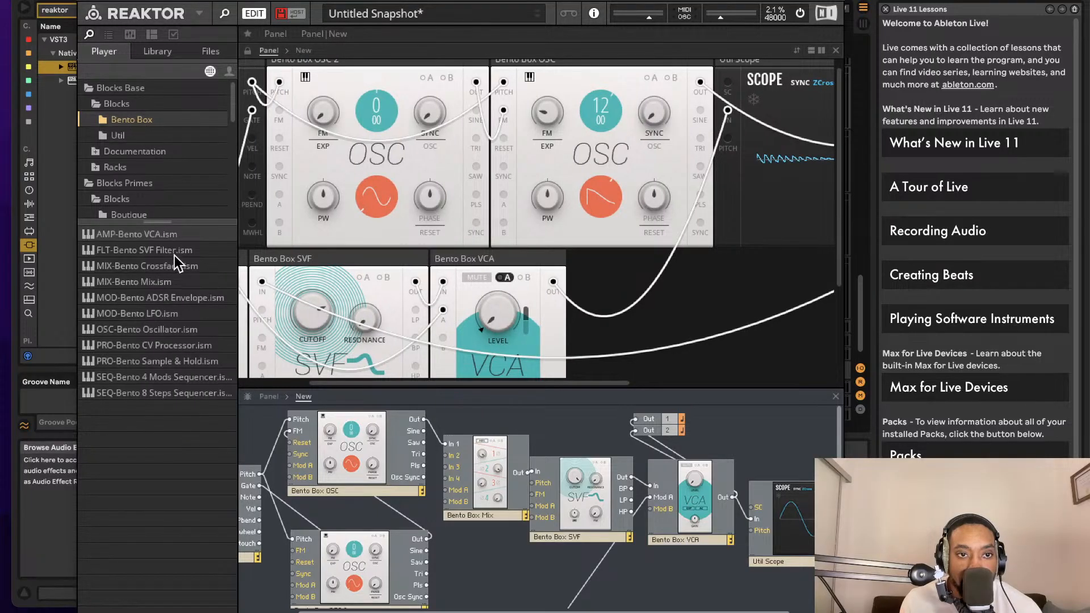
{"action": "left_click_drag", "start_coordinate": [170, 313], "coordinate": [403, 522]}
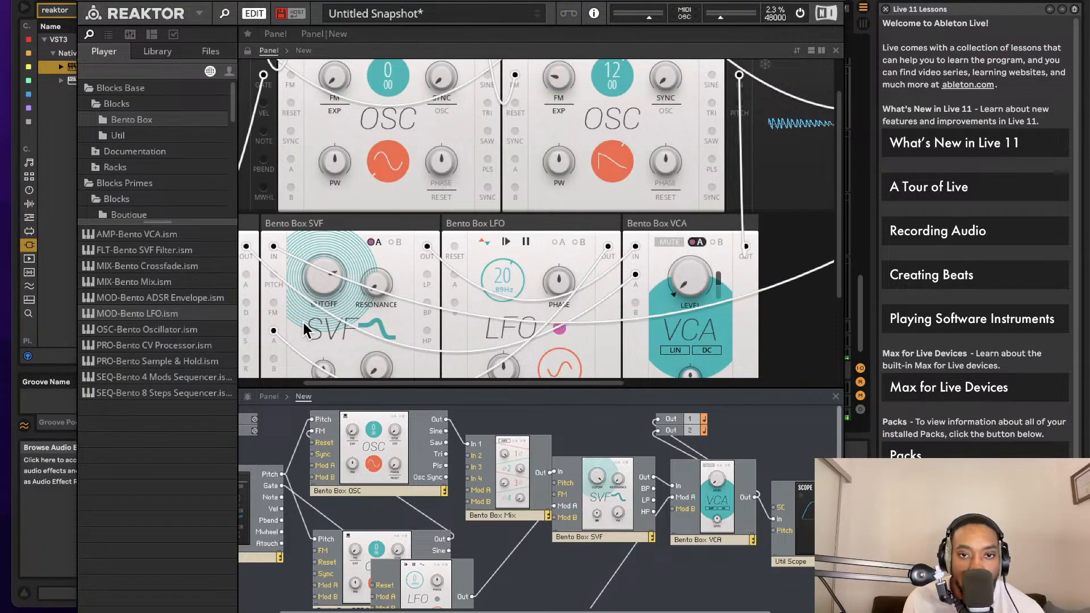
{"action": "left_click", "coordinate": [373, 242]}
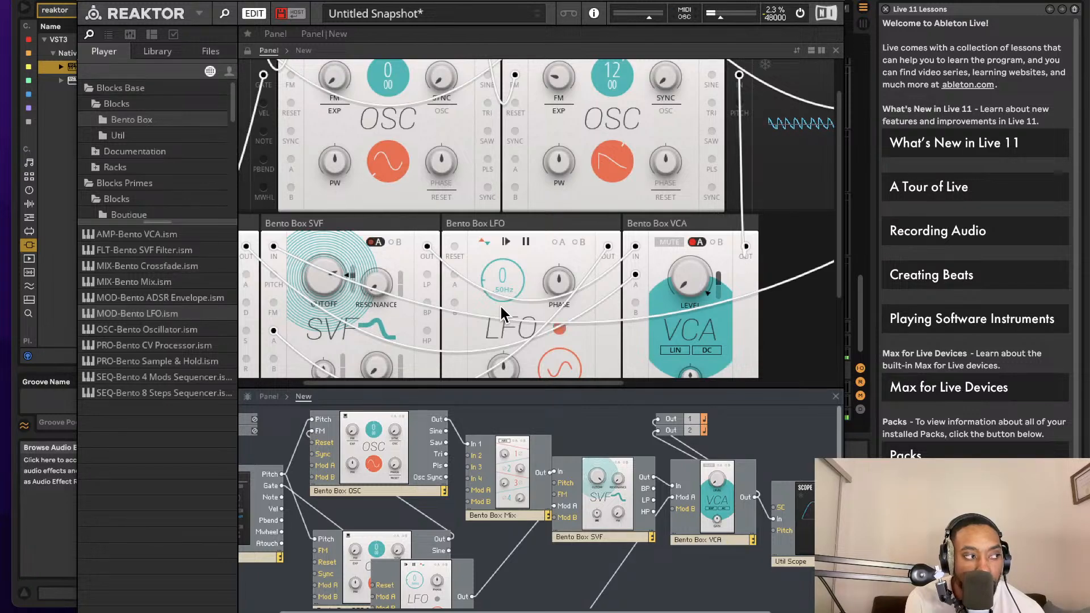
- Browse the Bento Box, Util, Documentation and Racks folders of Blocks Base for further blocks
{"action": "scroll", "coordinate": [596, 301], "scroll_direction": "left", "scroll_amount": 4}
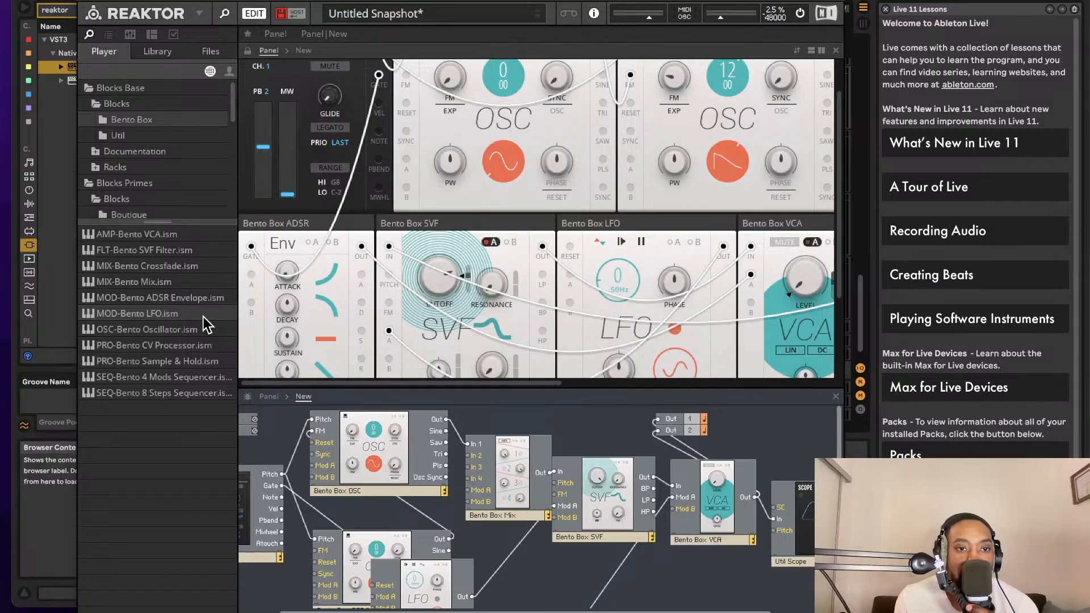
{"action": "left_click", "coordinate": [138, 136]}
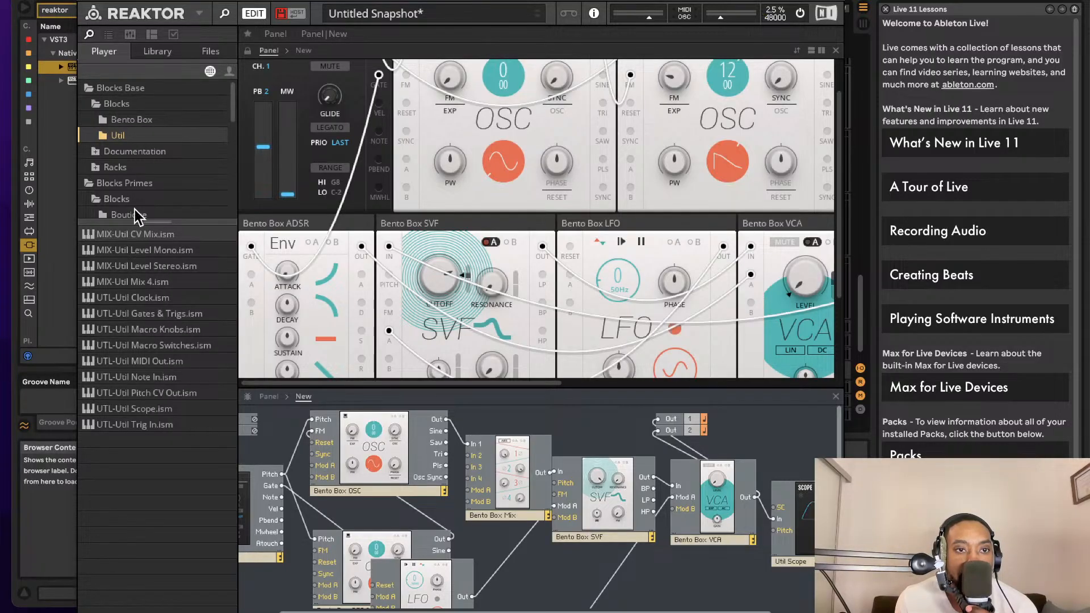
{"action": "left_click", "coordinate": [124, 120]}
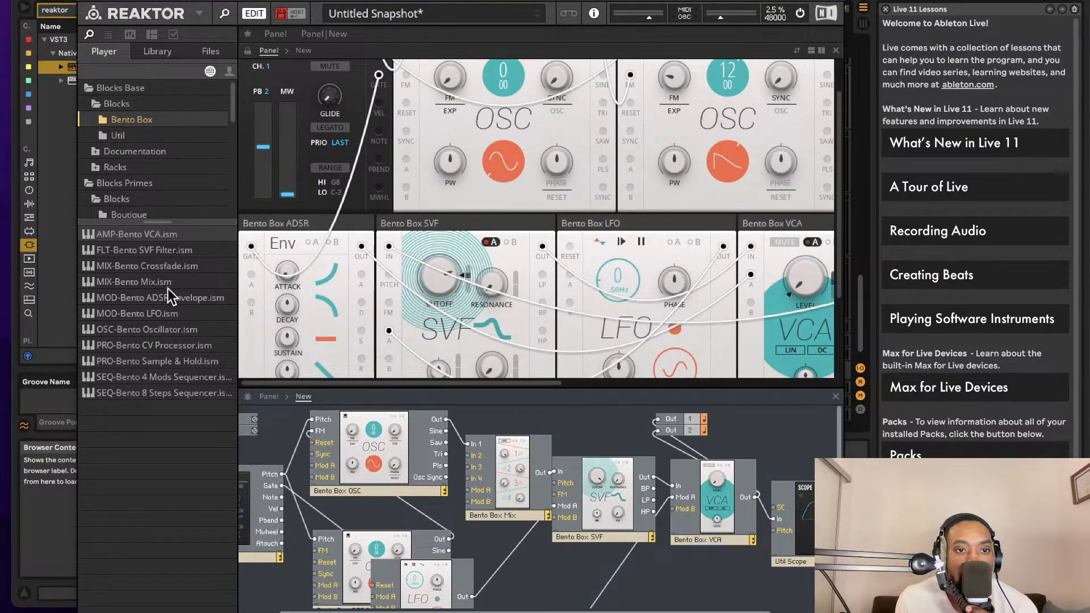
{"action": "left_click", "coordinate": [147, 137]}
{"action": "left_click", "coordinate": [94, 166]}
{"action": "left_click", "coordinate": [95, 151]}
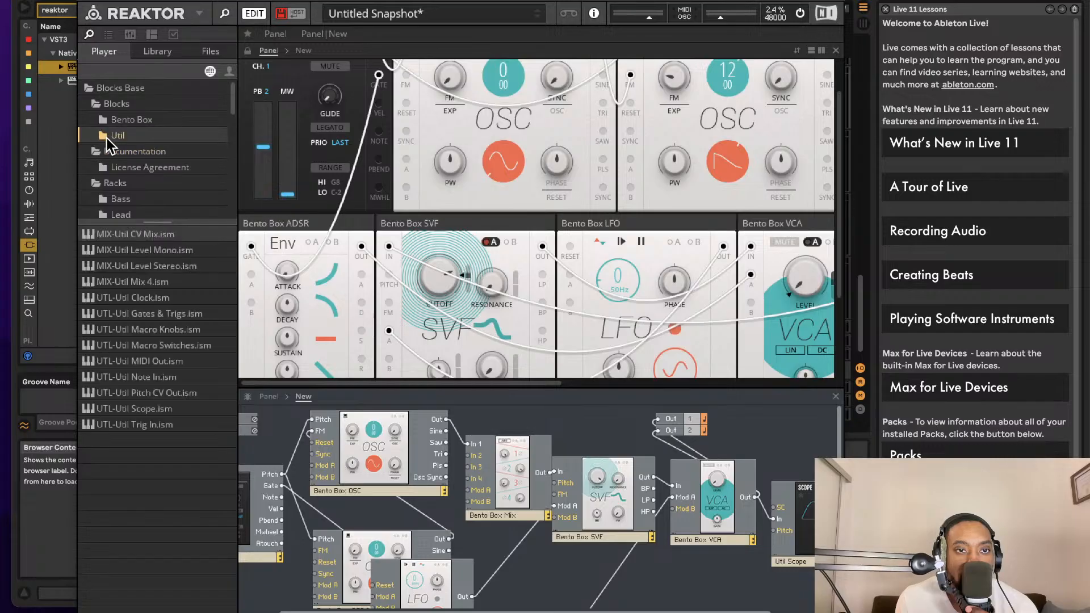
{"action": "scroll", "coordinate": [124, 195], "scroll_direction": "down", "scroll_amount": 3}
{"action": "scroll", "coordinate": [124, 195], "scroll_direction": "up", "scroll_amount": 3}
{"action": "scroll", "coordinate": [124, 196], "scroll_direction": "down", "scroll_amount": 3}
{"action": "scroll", "coordinate": [123, 198], "scroll_direction": "up", "scroll_amount": 3}
{"action": "left_click", "coordinate": [132, 120]}
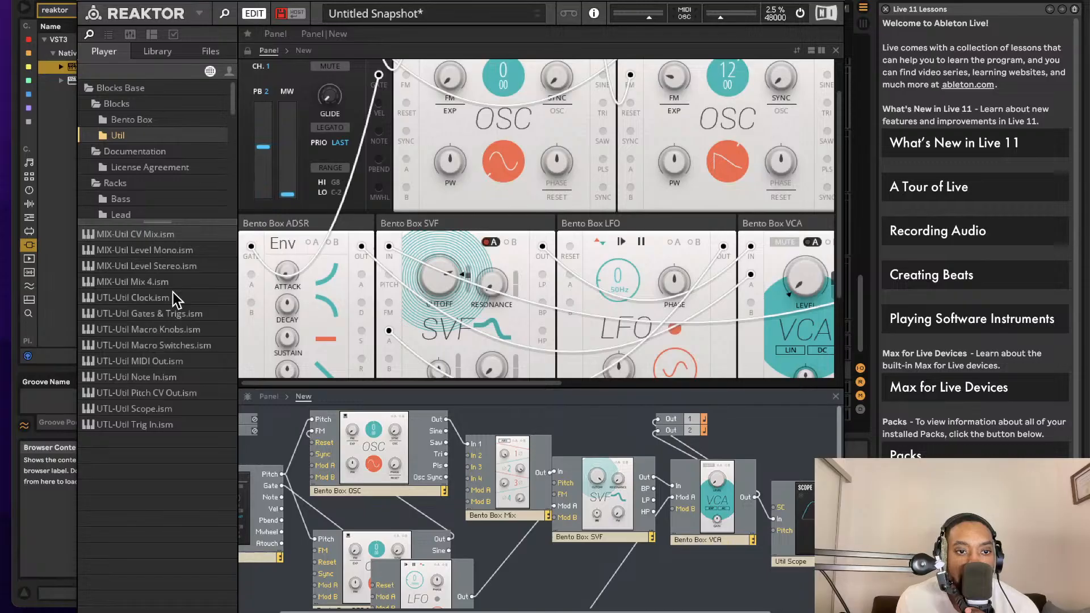
{"action": "left_click", "coordinate": [137, 151]}
{"action": "left_click", "coordinate": [116, 121]}
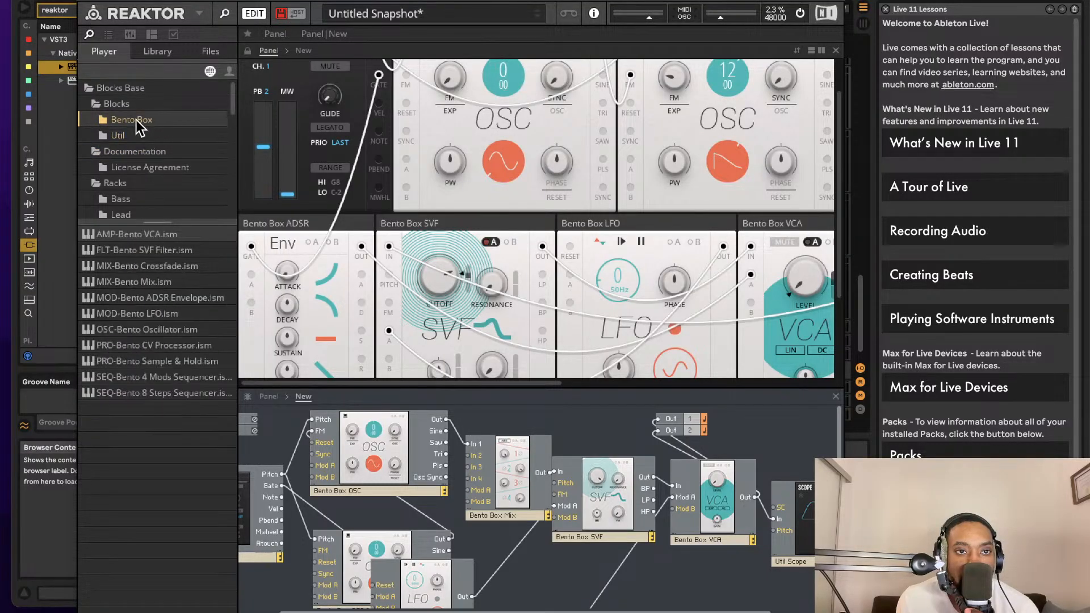
{"action": "left_click", "coordinate": [123, 138]}
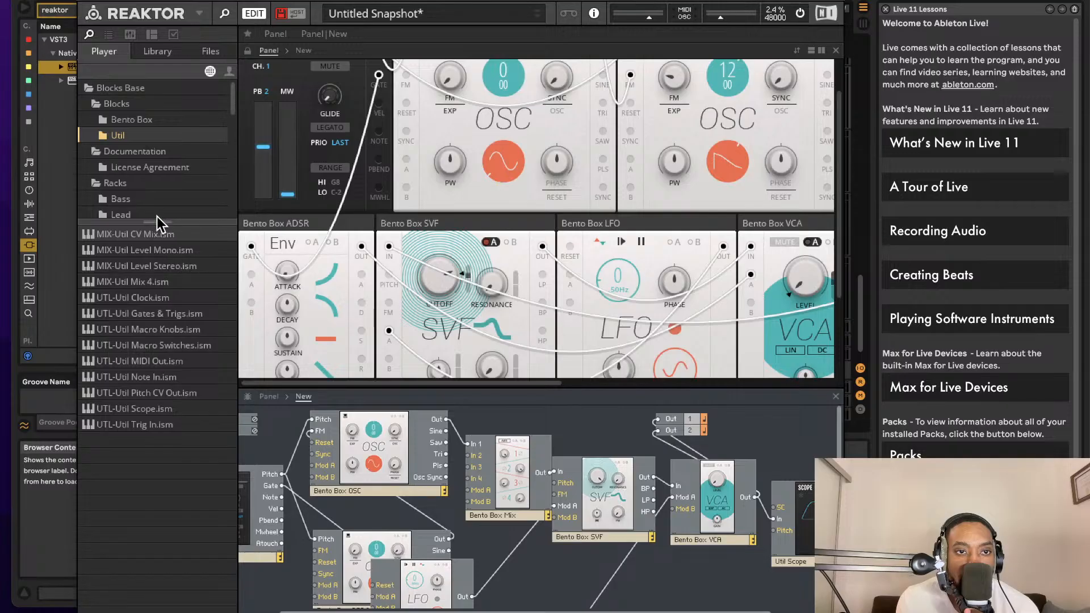
- Add the Rounds Reverb block from Blocks Primes to the structure, placed after the Bento Box VCA
{"action": "scroll", "coordinate": [149, 190], "scroll_direction": "down", "scroll_amount": 10}
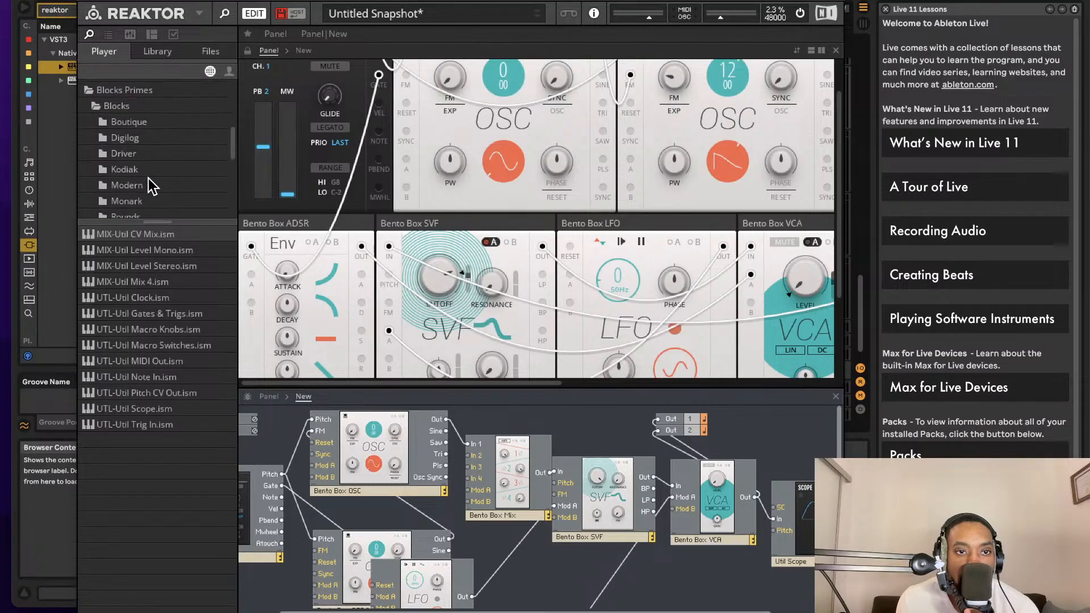
{"action": "scroll", "coordinate": [145, 173], "scroll_direction": "down", "scroll_amount": 3}
{"action": "left_click", "coordinate": [139, 163]}
{"action": "left_click_drag", "start_coordinate": [162, 250], "coordinate": [662, 454]}
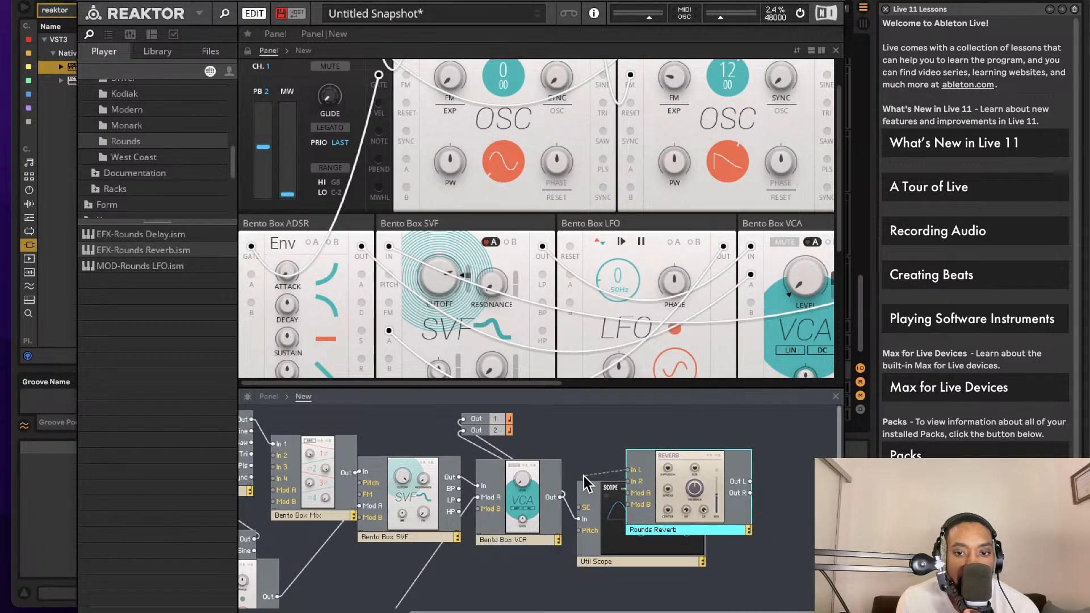
- Wire the VCA's Out to both reverb inputs, and the reverb's Out L and Out R to plug-in outputs 1 and 2
{"action": "left_click_drag", "start_coordinate": [586, 484], "coordinate": [561, 496]}
{"action": "left_click_drag", "start_coordinate": [631, 482], "coordinate": [560, 497]}
{"action": "left_click_drag", "start_coordinate": [751, 481], "coordinate": [461, 430]}
{"action": "left_click_drag", "start_coordinate": [749, 493], "coordinate": [477, 430]}
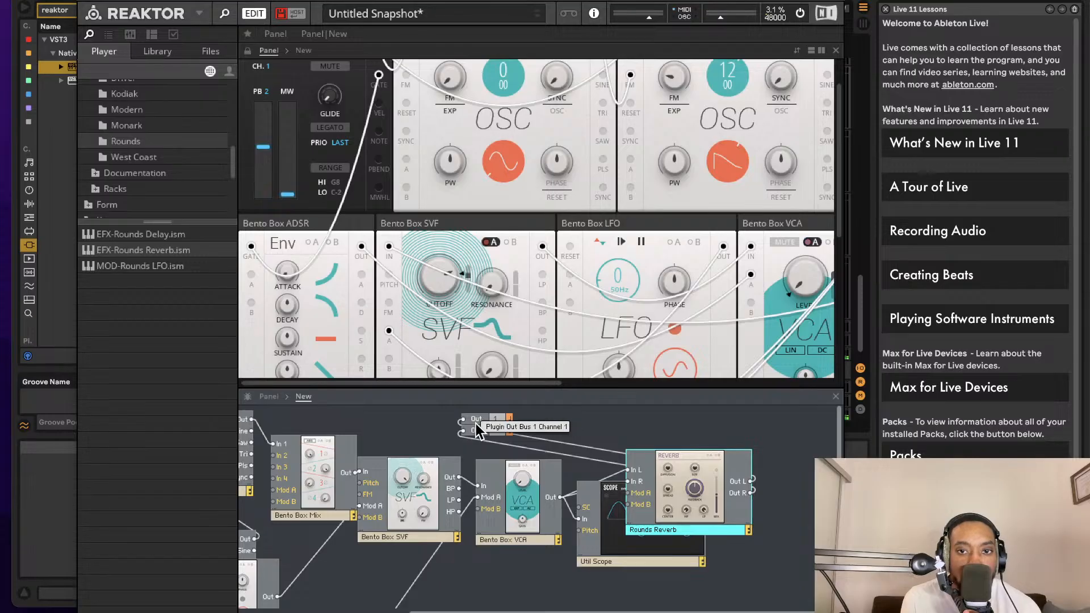
- Set Bento Box OSC 2's pitch to 12 and adjust the Bento Box SVF's cutoff
{"action": "scroll", "coordinate": [583, 171], "scroll_direction": "up", "scroll_amount": 2}
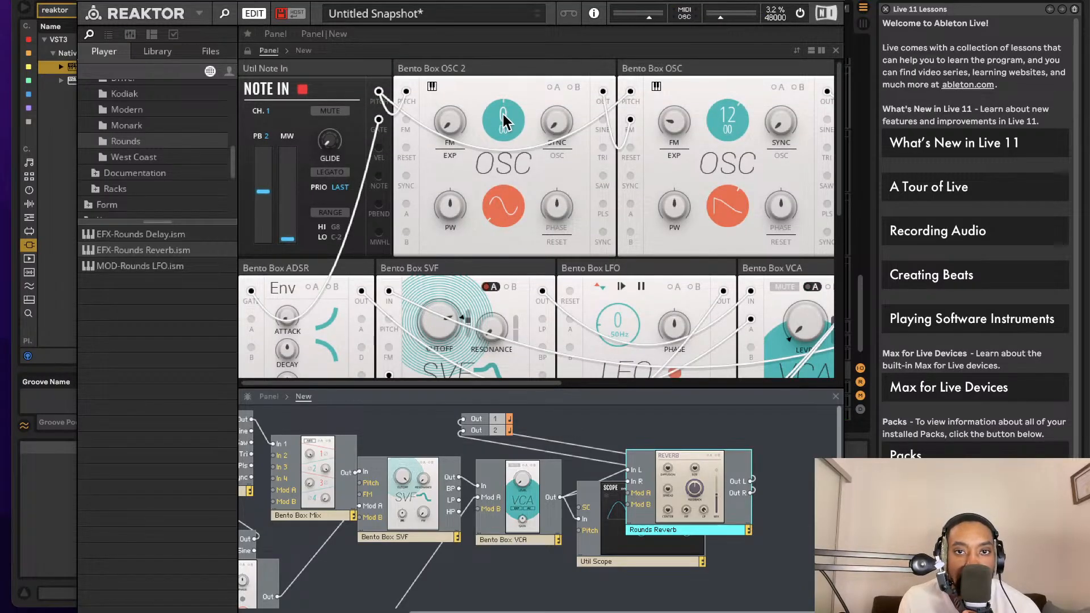
{"action": "left_click_drag", "start_coordinate": [504, 110], "coordinate": [511, 54]}
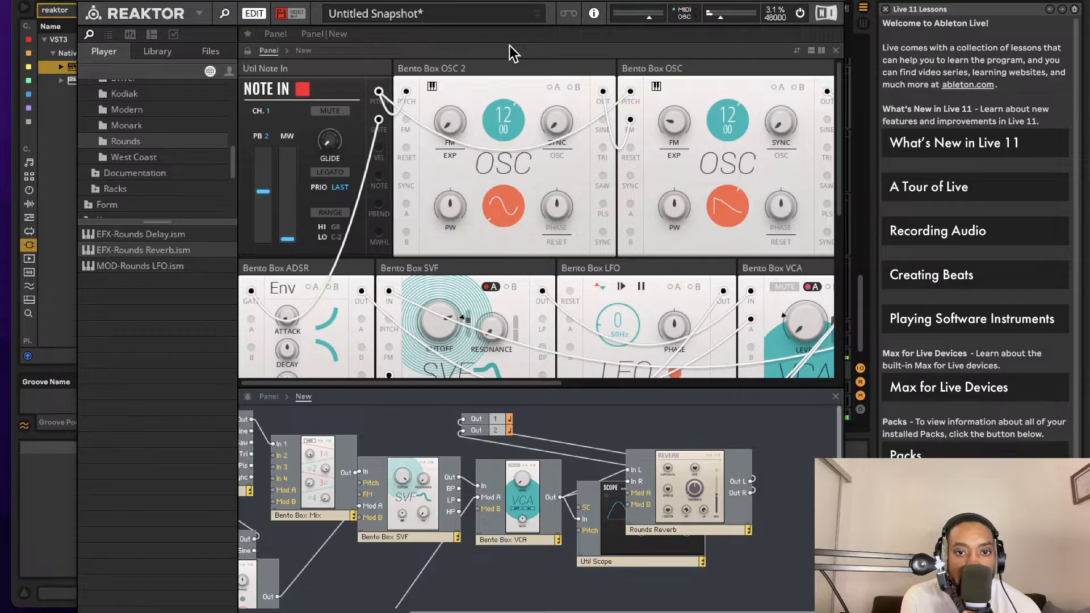
{"action": "scroll", "coordinate": [485, 281], "scroll_direction": "down", "scroll_amount": 2}
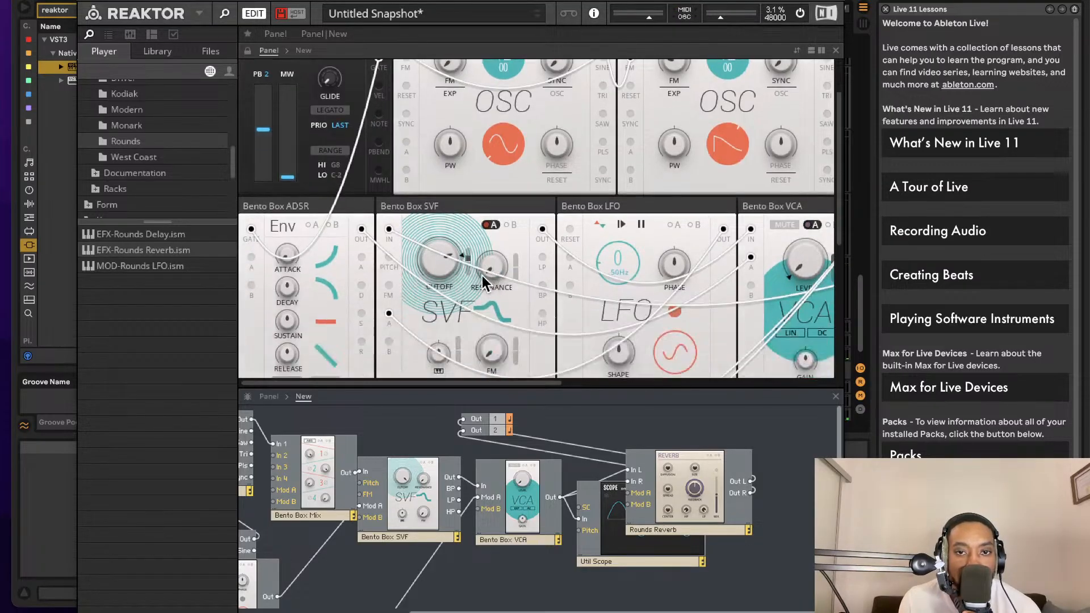
{"action": "left_click_drag", "start_coordinate": [483, 278], "coordinate": [500, 260]}
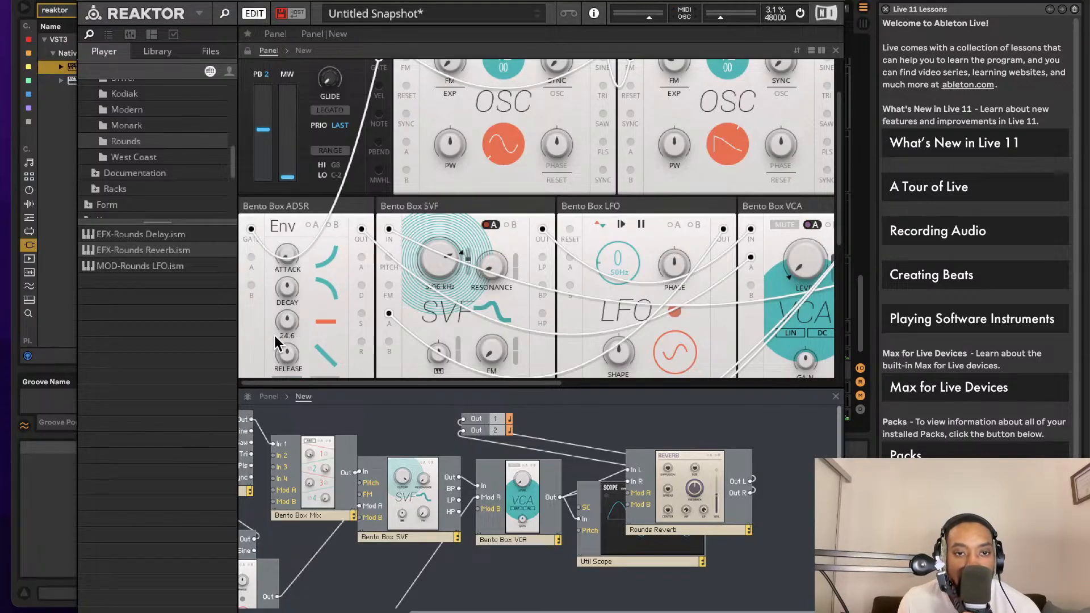
- Raise the Bento Box ADSR's Sustain and set the Bento Box LFO's rate to 0.66 Hz
{"action": "left_click_drag", "start_coordinate": [274, 337], "coordinate": [314, 256]}
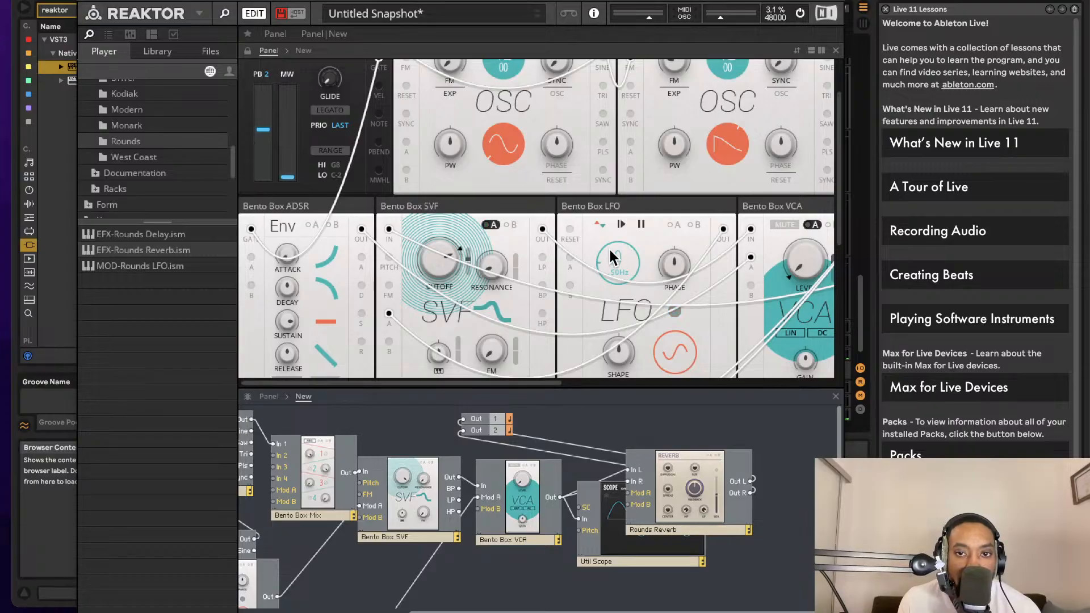
{"action": "left_click_drag", "start_coordinate": [612, 256], "coordinate": [614, 257]}
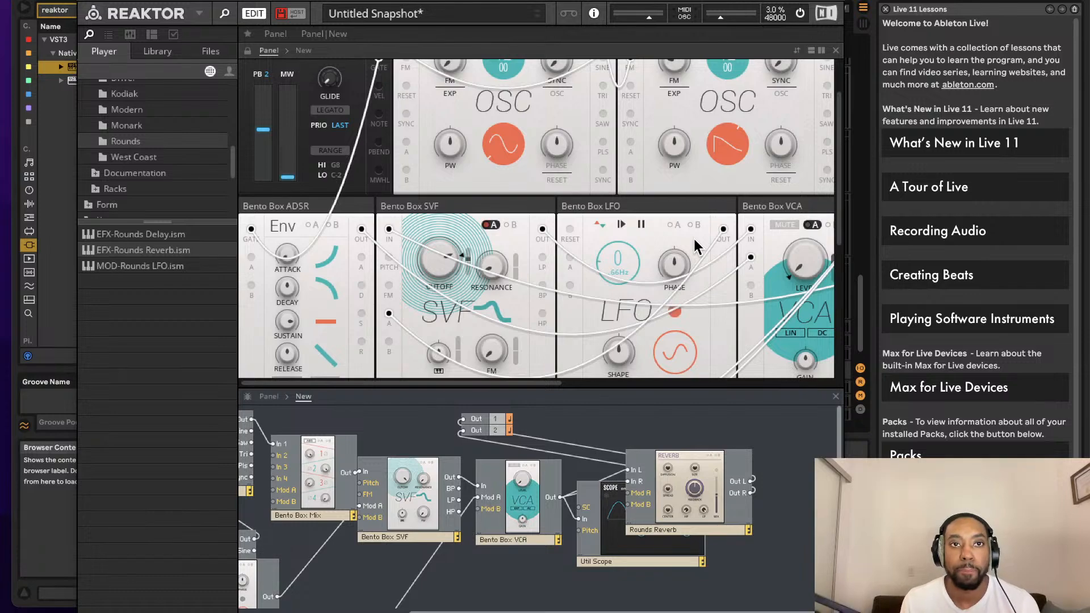
- Close the Reaktor window and play the Live arrangement from about bar 49
{"action": "left_click", "coordinate": [89, 4]}
{"action": "left_click", "coordinate": [370, 216]}
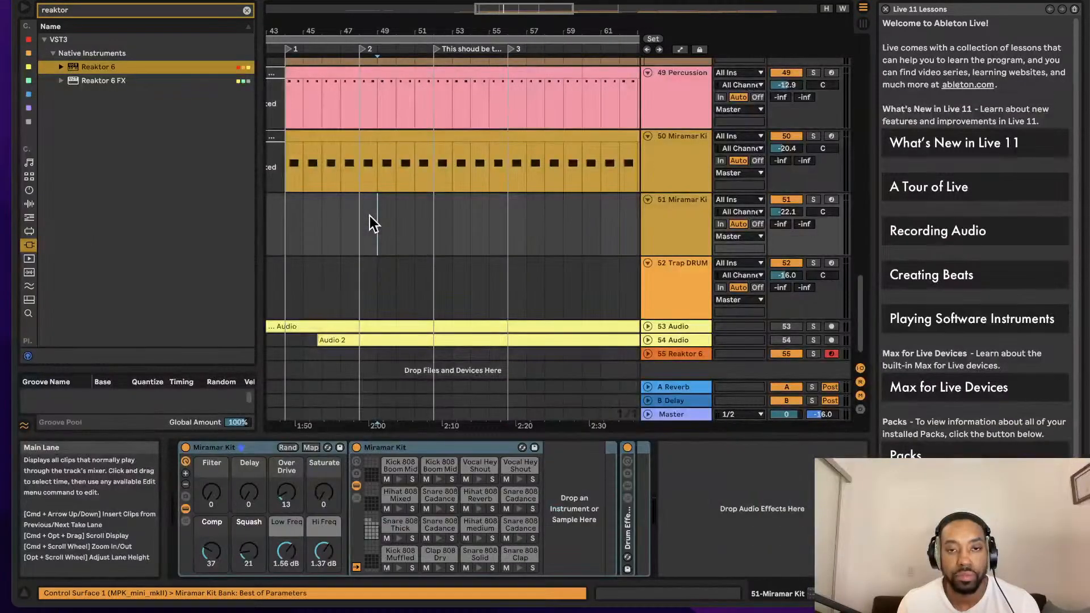
{"action": "key", "text": "space"}
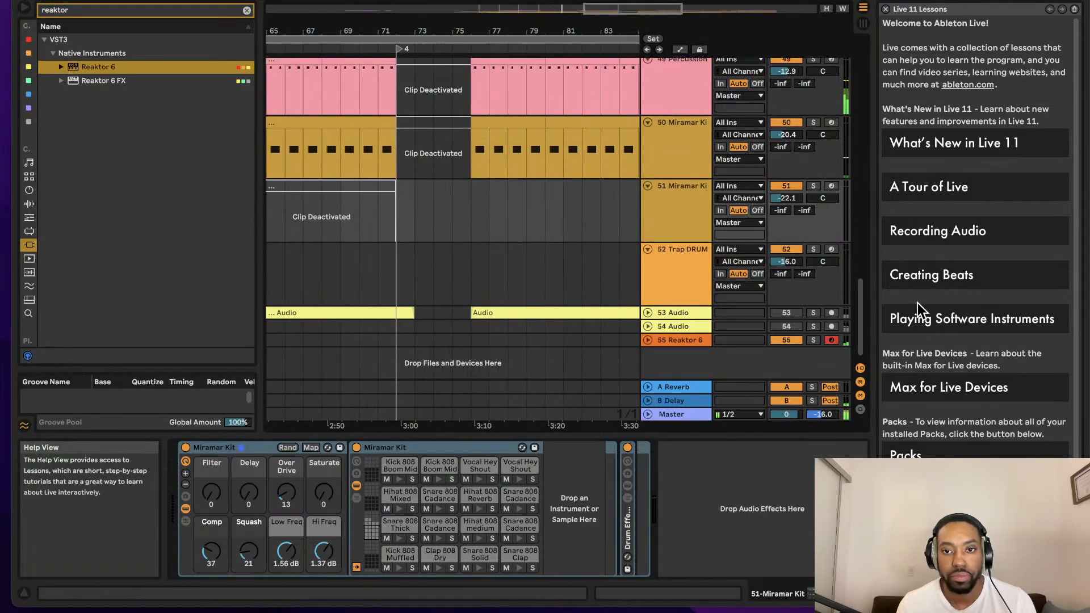
- Reopen the Reaktor 6 plug-in window from track 55 and set Bento Box OSC 2's pitch to 0
{"action": "left_click", "coordinate": [674, 342]}
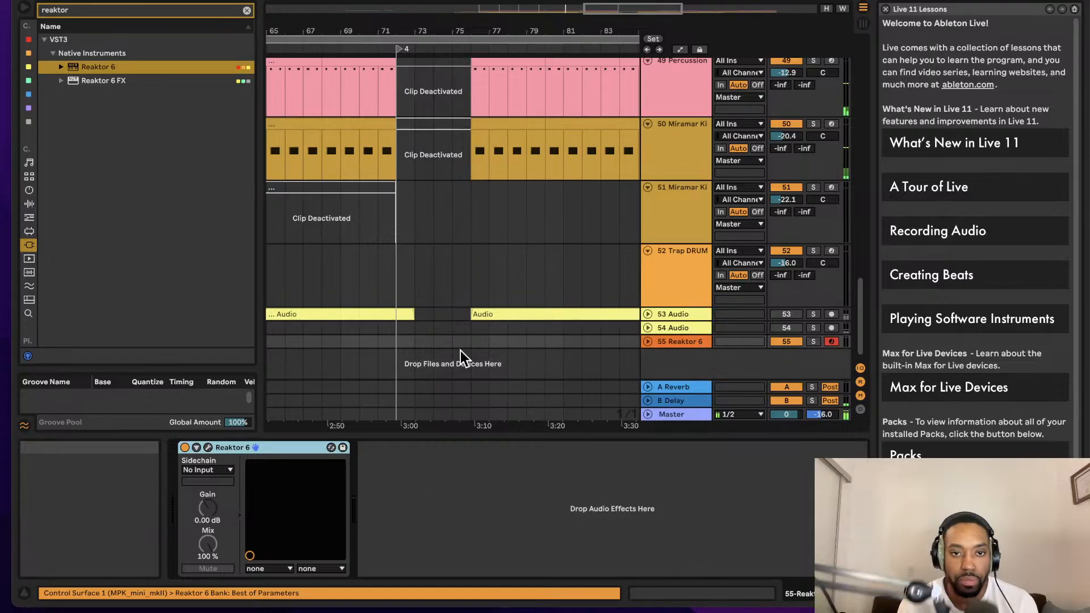
{"action": "left_click", "coordinate": [209, 448]}
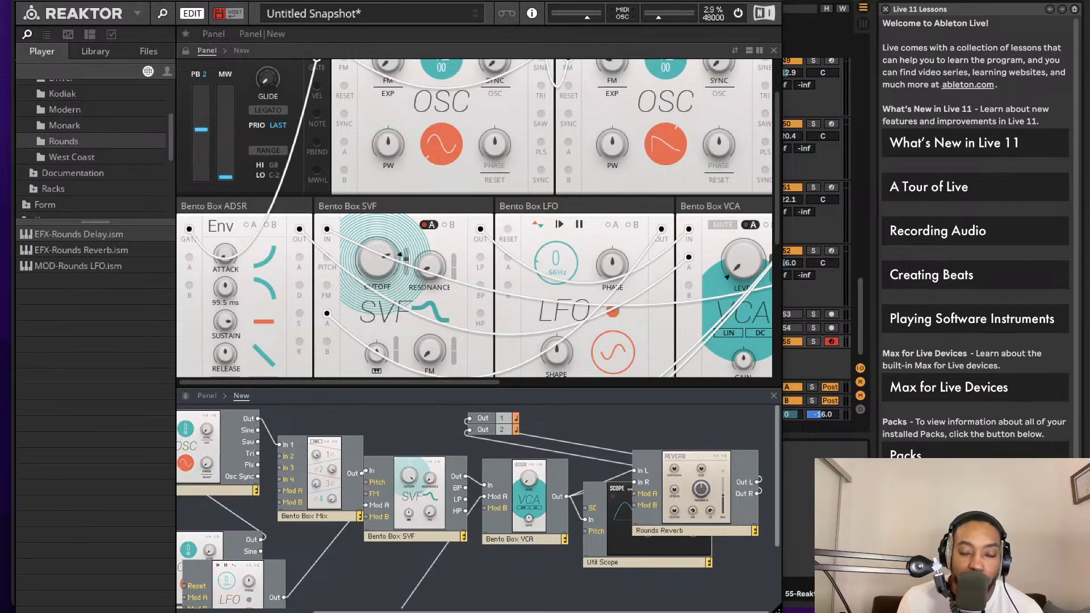
{"action": "scroll", "coordinate": [587, 380], "scroll_direction": "up", "scroll_amount": 1}
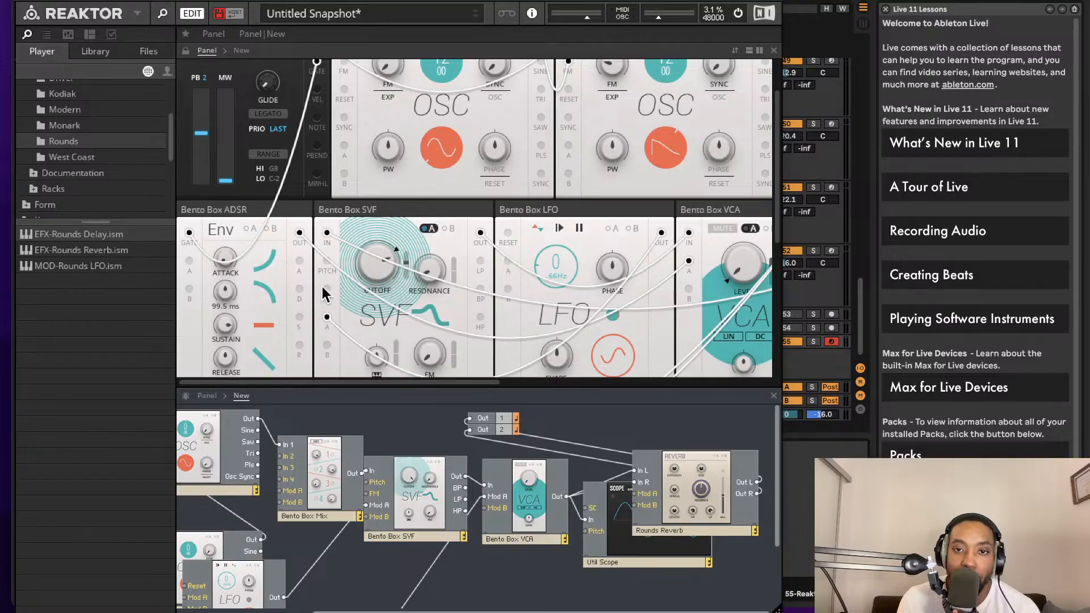
{"action": "scroll", "coordinate": [480, 238], "scroll_direction": "up", "scroll_amount": 3}
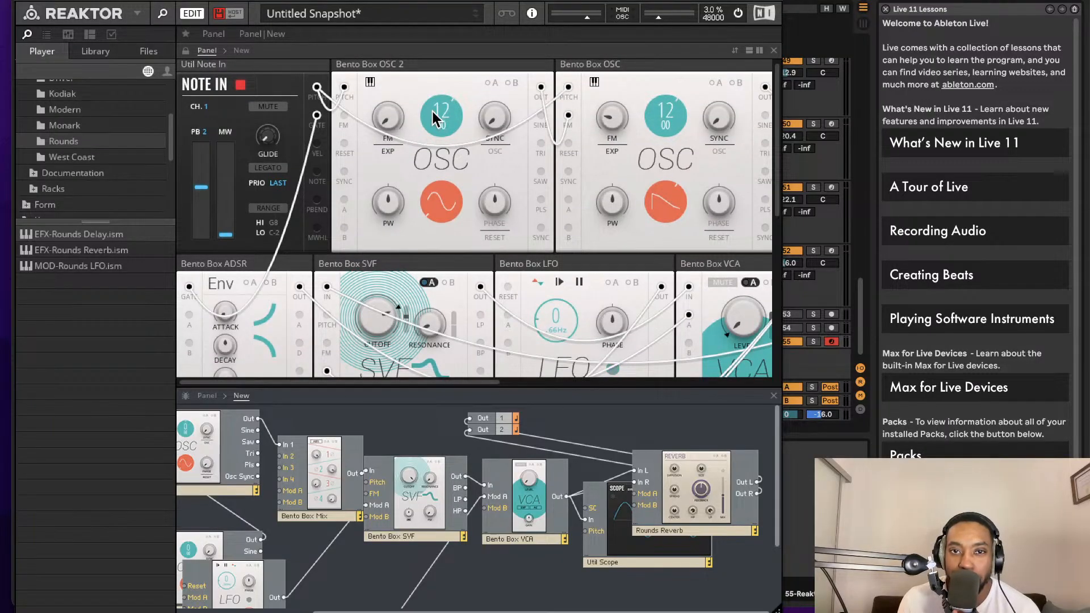
{"action": "left_click_drag", "start_coordinate": [432, 176], "coordinate": [428, 182]}
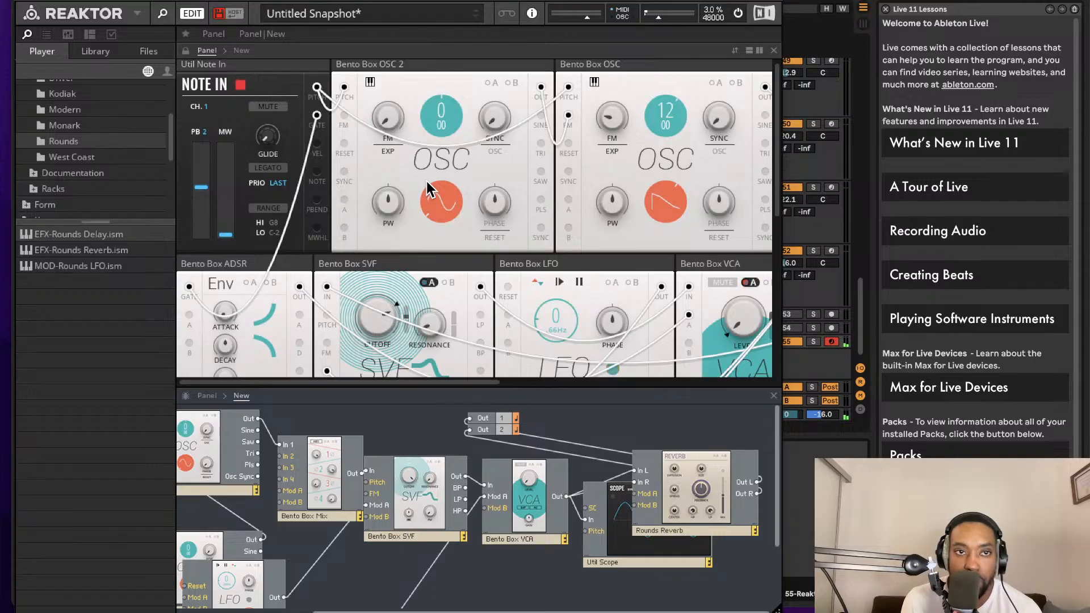
- Return to the arrangement by closing the plug-in window and play the track with the revised patch
{"action": "left_click", "coordinate": [23, 5]}
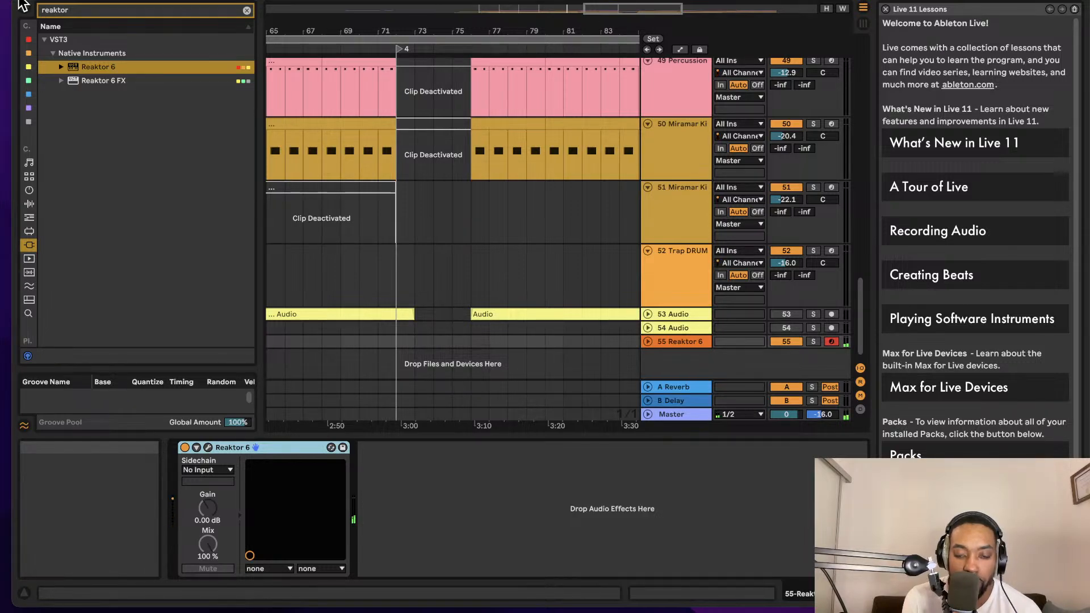
{"action": "key", "text": "space"}
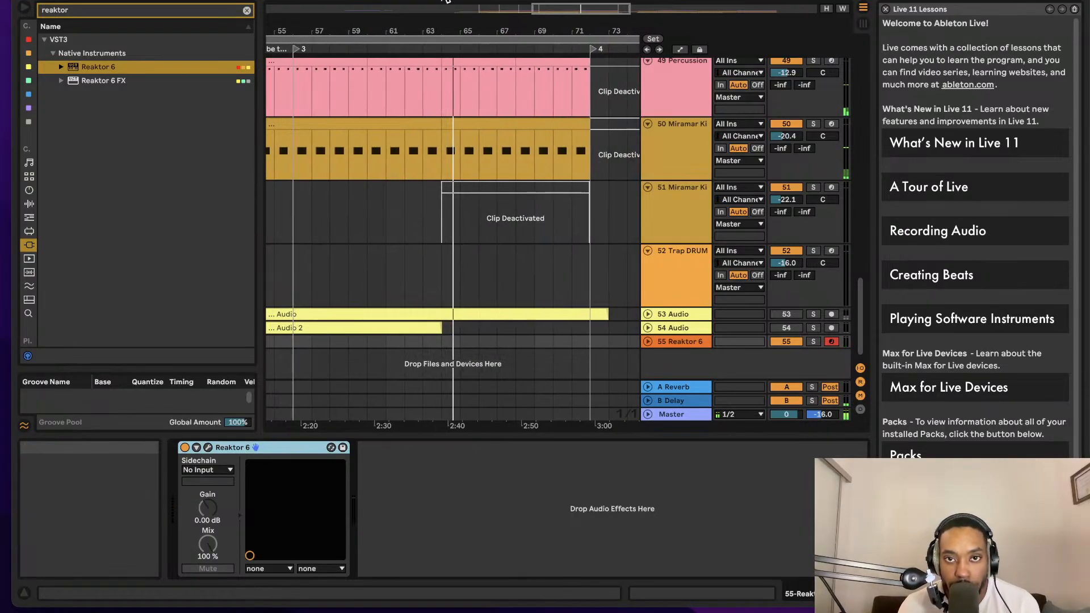
- Unfold track 55 Reaktor 6 and play the arrangement from its MIDI clip at bar 60
{"action": "left_click", "coordinate": [532, 2]}
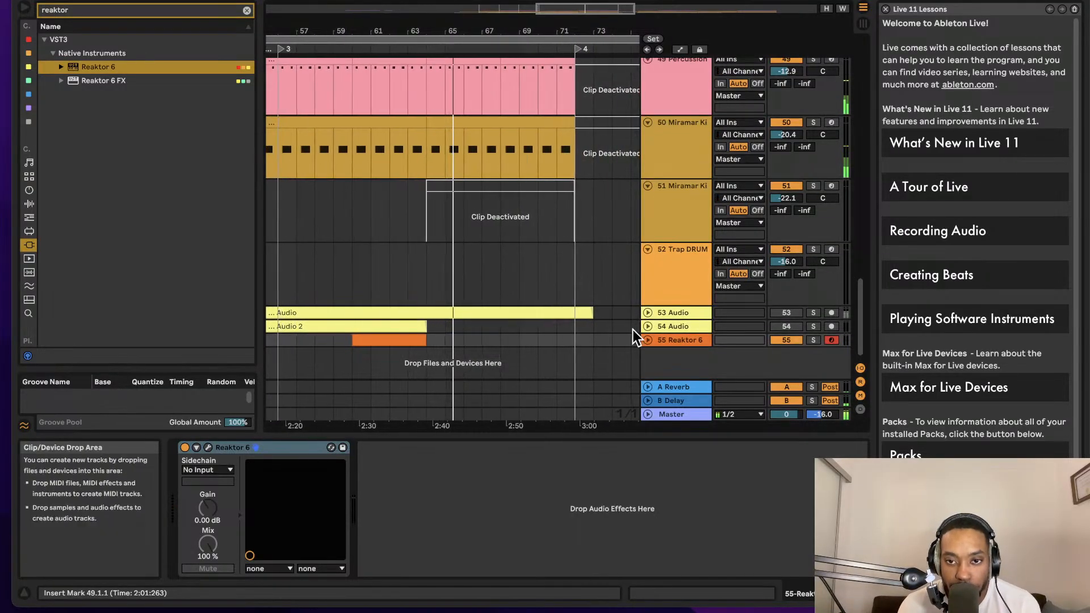
{"action": "left_click", "coordinate": [648, 340]}
{"action": "left_click", "coordinate": [375, 321]}
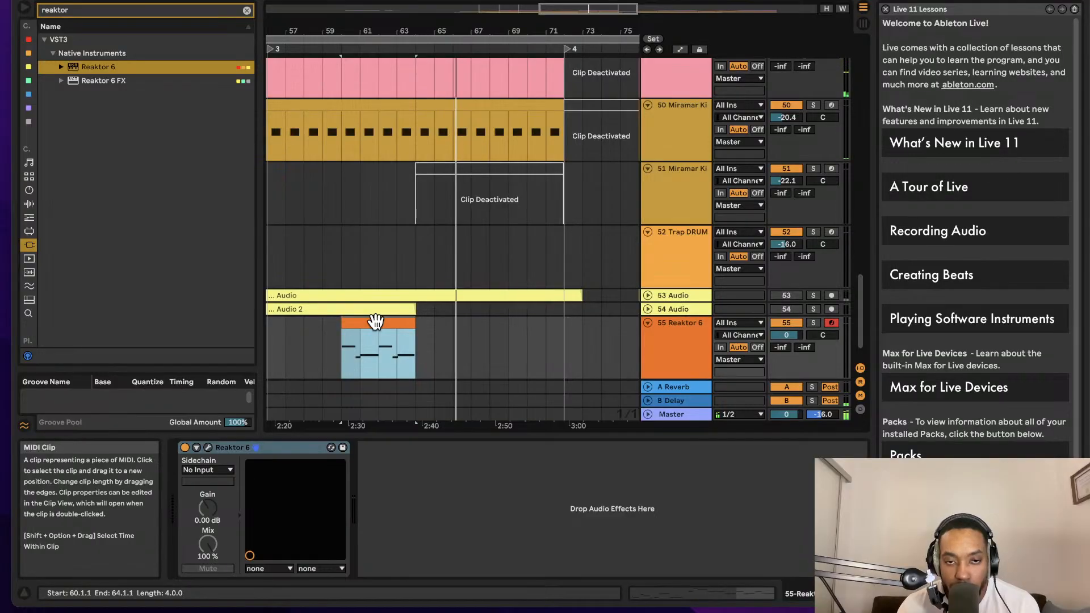
{"action": "key", "text": "space"}
{"action": "key", "text": "space"}
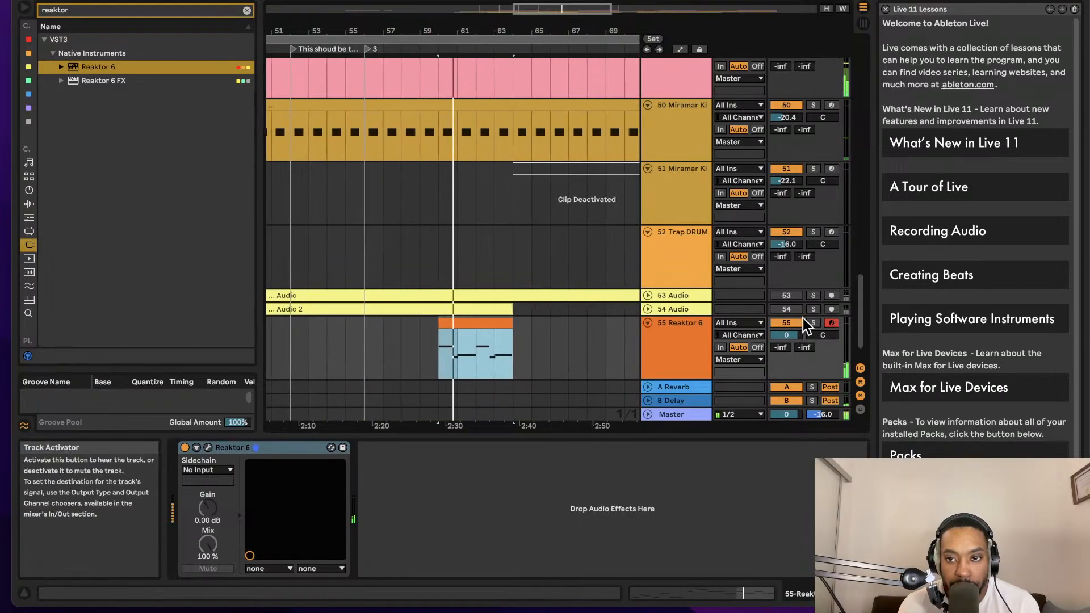
- Solo track 55 Reaktor 6 together with drum tracks 46 and 47
{"action": "left_click", "coordinate": [812, 324]}
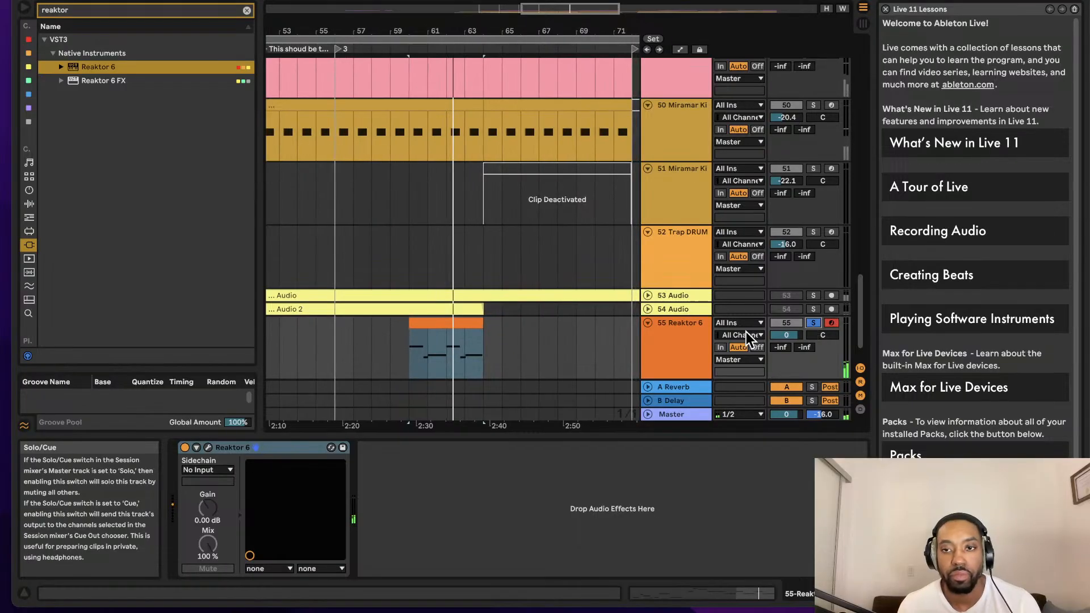
{"action": "scroll", "coordinate": [813, 145], "scroll_direction": "up", "scroll_amount": 2}
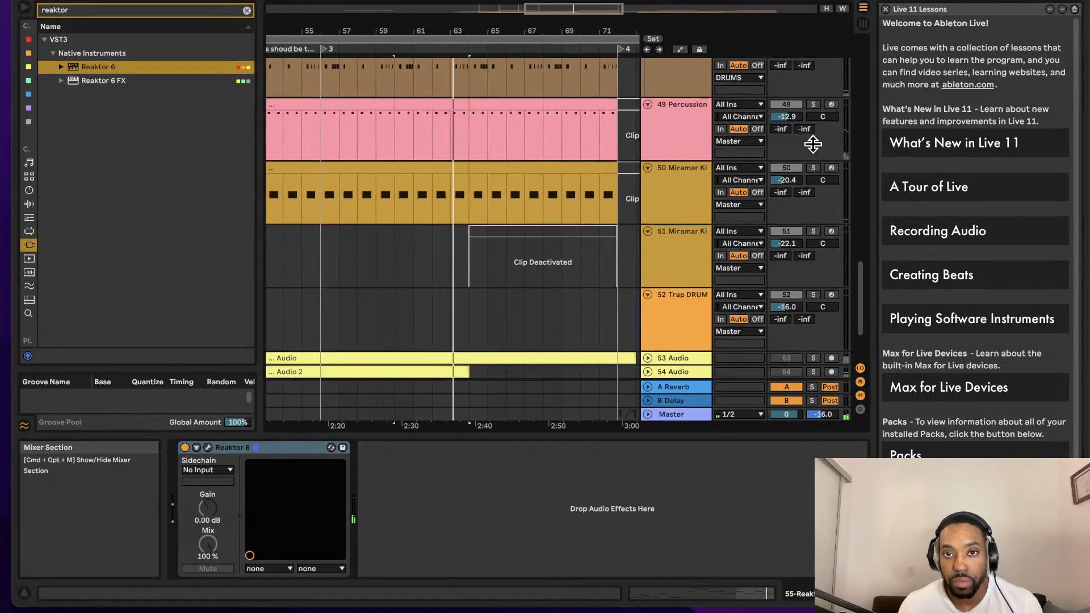
{"action": "scroll", "coordinate": [814, 144], "scroll_direction": "up", "scroll_amount": 4}
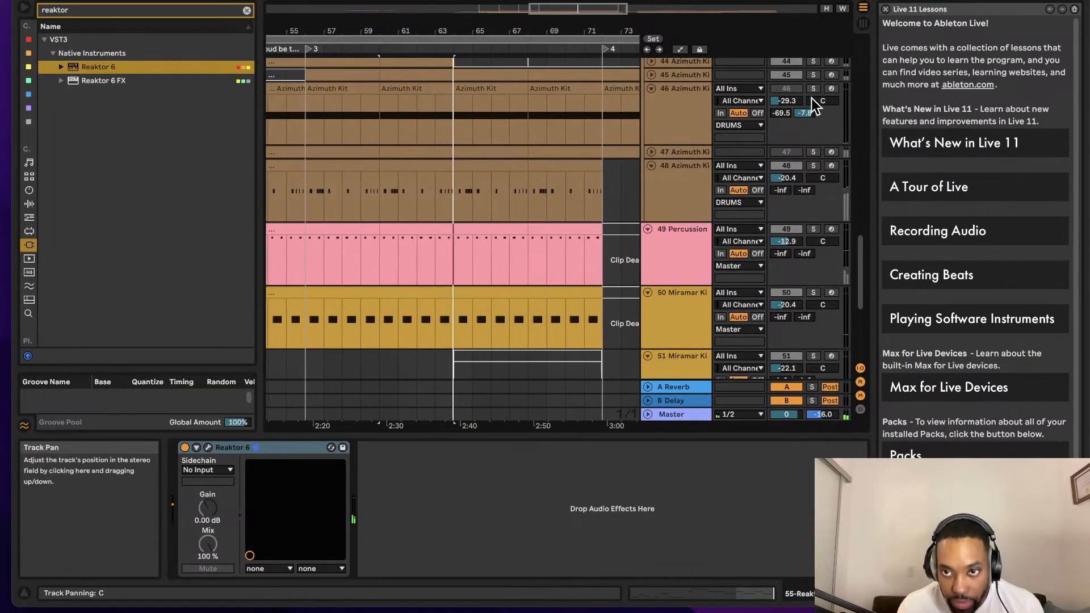
{"action": "left_click", "coordinate": [813, 88]}
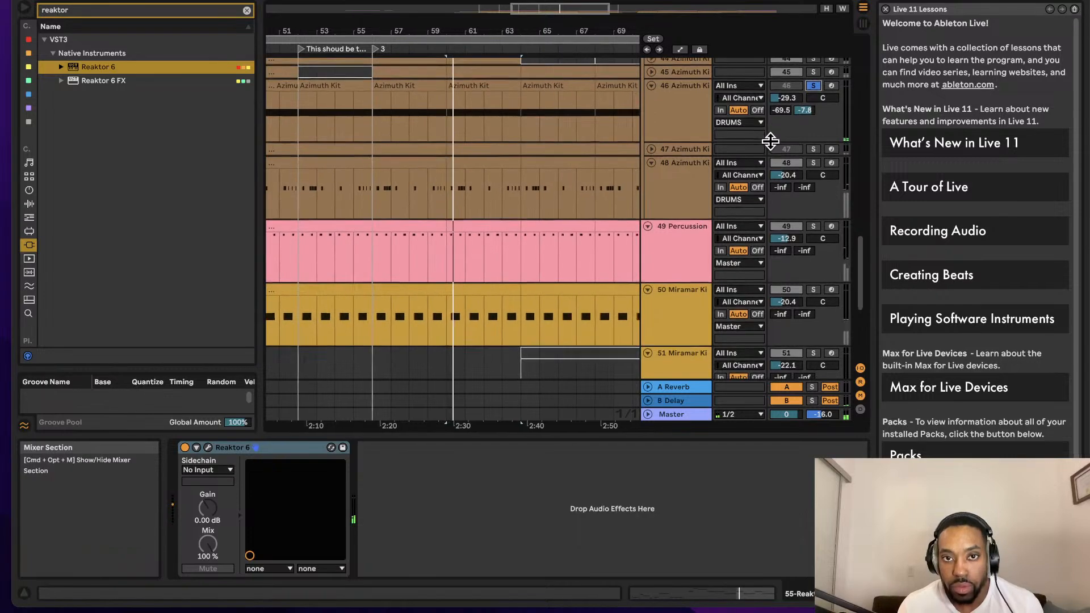
{"action": "left_click", "coordinate": [813, 150]}
- Audition track 48 in the solo group, replace it with track 49 Percussion, and also solo drum track 42
{"action": "scroll", "coordinate": [815, 152], "scroll_direction": "down", "scroll_amount": 2}
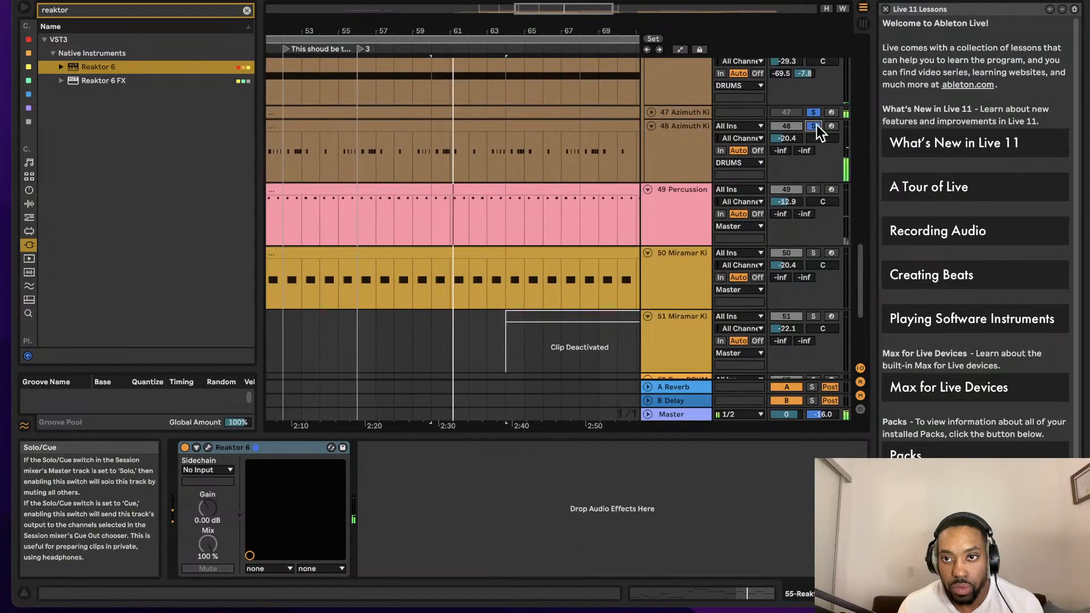
{"action": "left_click", "coordinate": [815, 126]}
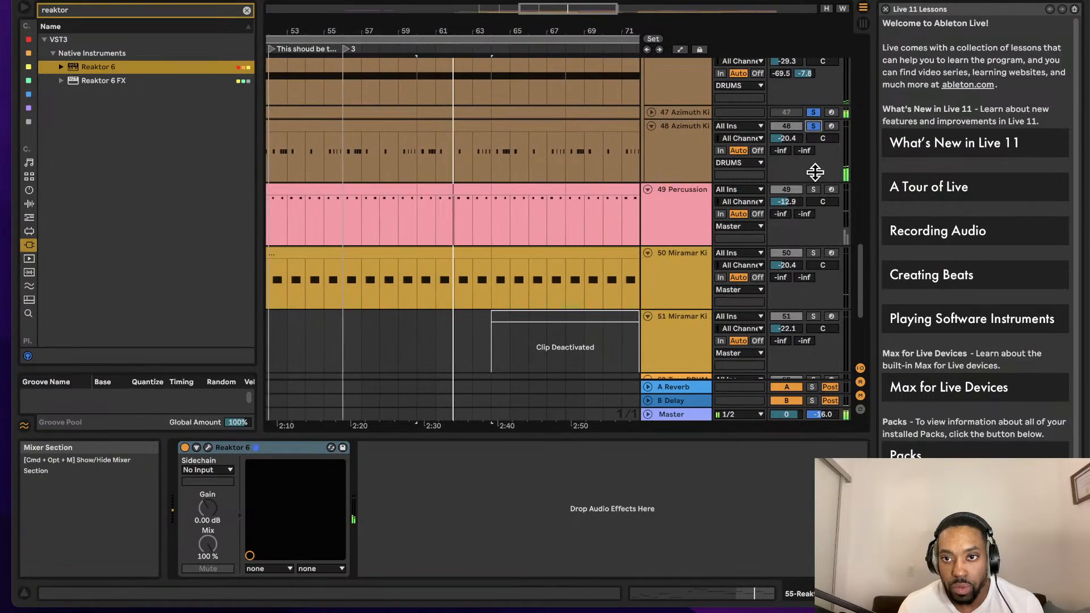
{"action": "left_click", "coordinate": [814, 188]}
{"action": "left_click", "coordinate": [816, 126]}
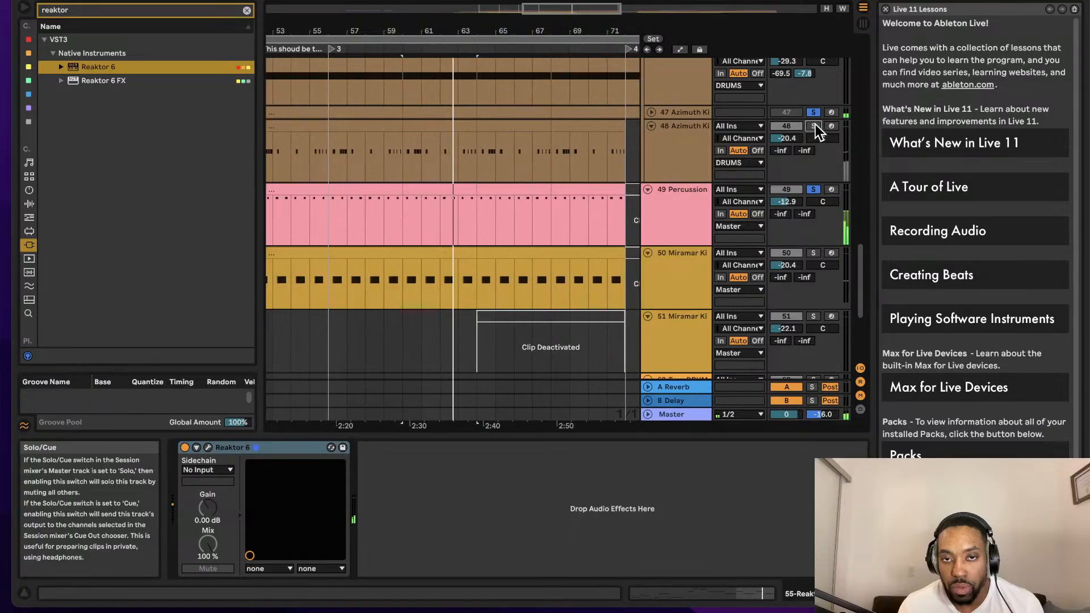
{"action": "scroll", "coordinate": [548, 161], "scroll_direction": "up", "scroll_amount": 5}
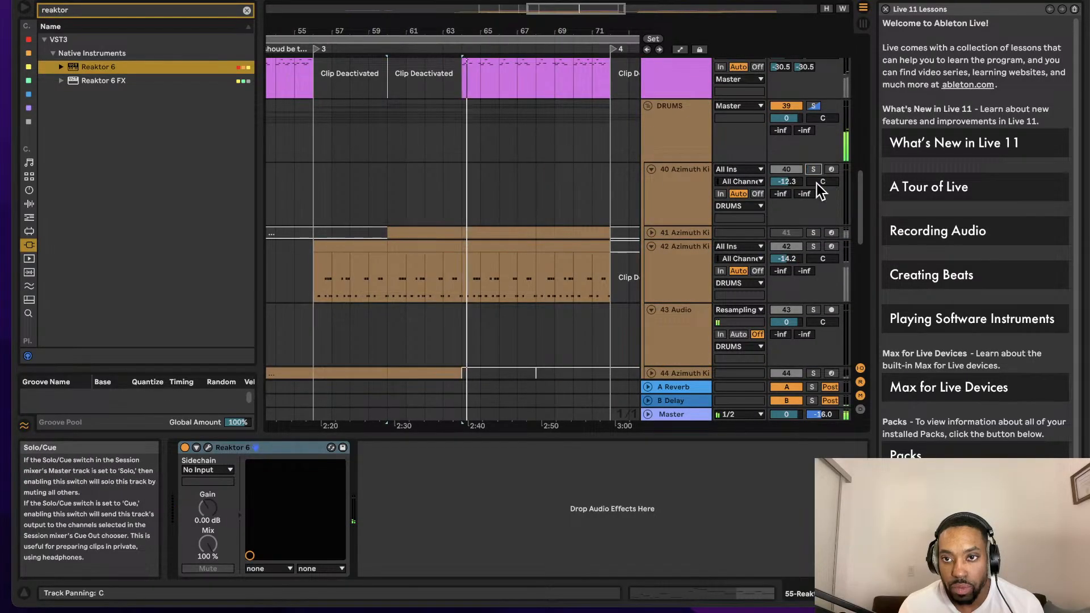
{"action": "left_click", "coordinate": [813, 245]}
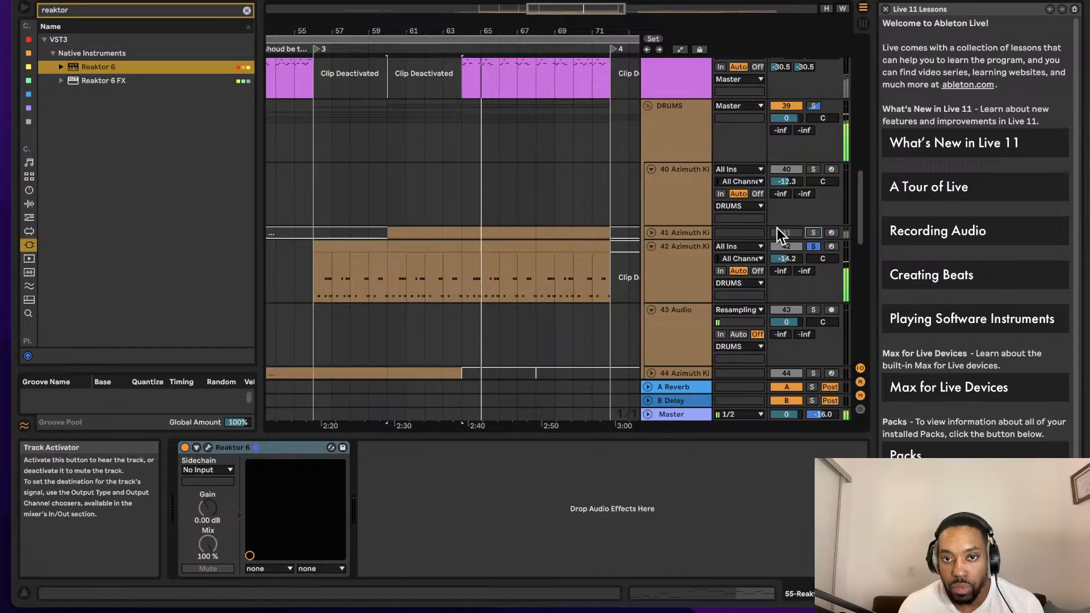
- Examine the drum and percussion clips around bars 45 to 65 while the soloed tracks play
{"action": "scroll", "coordinate": [522, 140], "scroll_direction": "left", "scroll_amount": 3}
{"action": "scroll", "coordinate": [522, 139], "scroll_direction": "down", "scroll_amount": 1}
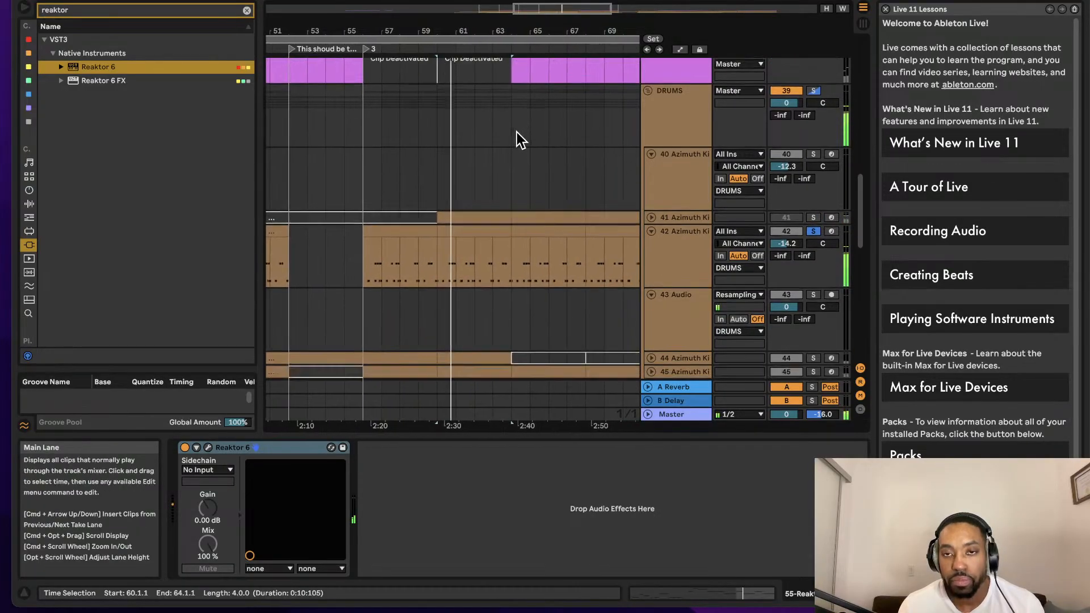
{"action": "scroll", "coordinate": [517, 139], "scroll_direction": "down", "scroll_amount": 6}
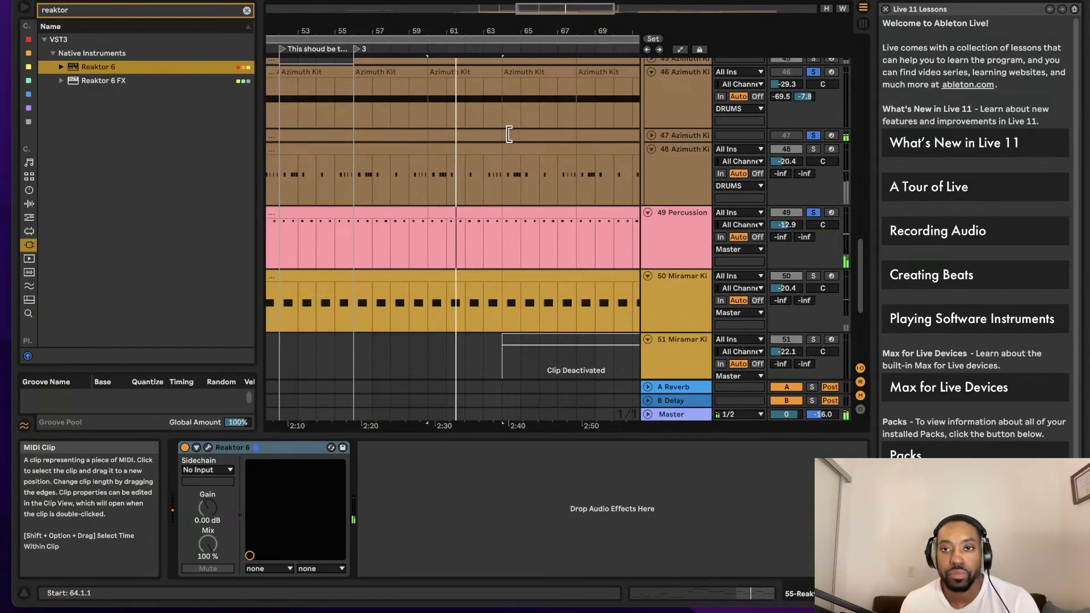
{"action": "scroll", "coordinate": [584, 165], "scroll_direction": "down", "scroll_amount": 4}
{"action": "scroll", "coordinate": [585, 157], "scroll_direction": "up", "scroll_amount": 3}
{"action": "scroll", "coordinate": [570, 173], "scroll_direction": "left", "scroll_amount": 3}
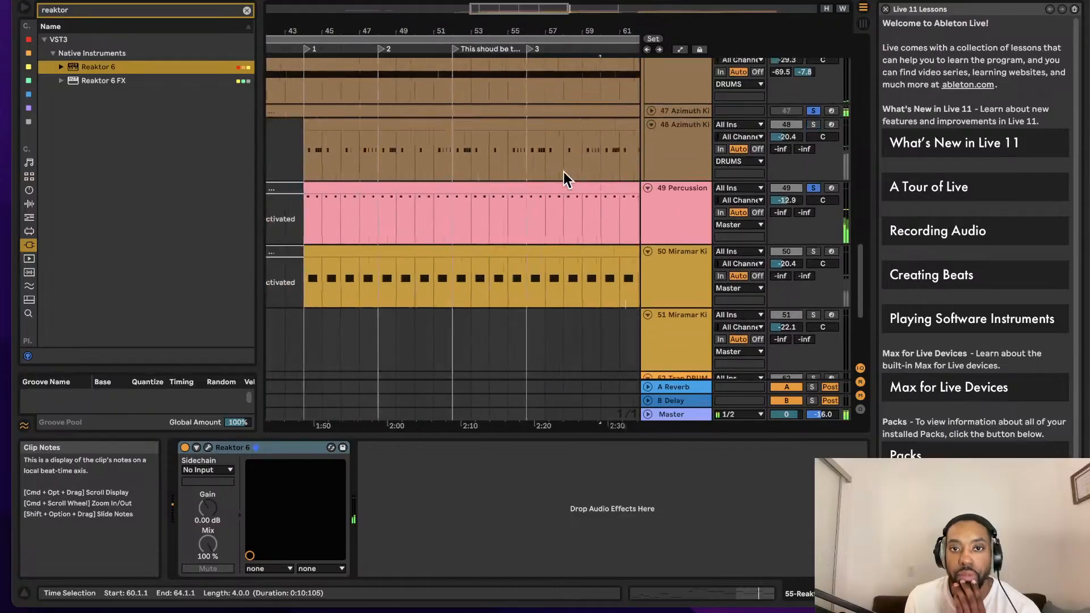
{"action": "scroll", "coordinate": [563, 171], "scroll_direction": "right", "scroll_amount": 2}
{"action": "scroll", "coordinate": [629, 213], "scroll_direction": "up", "scroll_amount": 1}
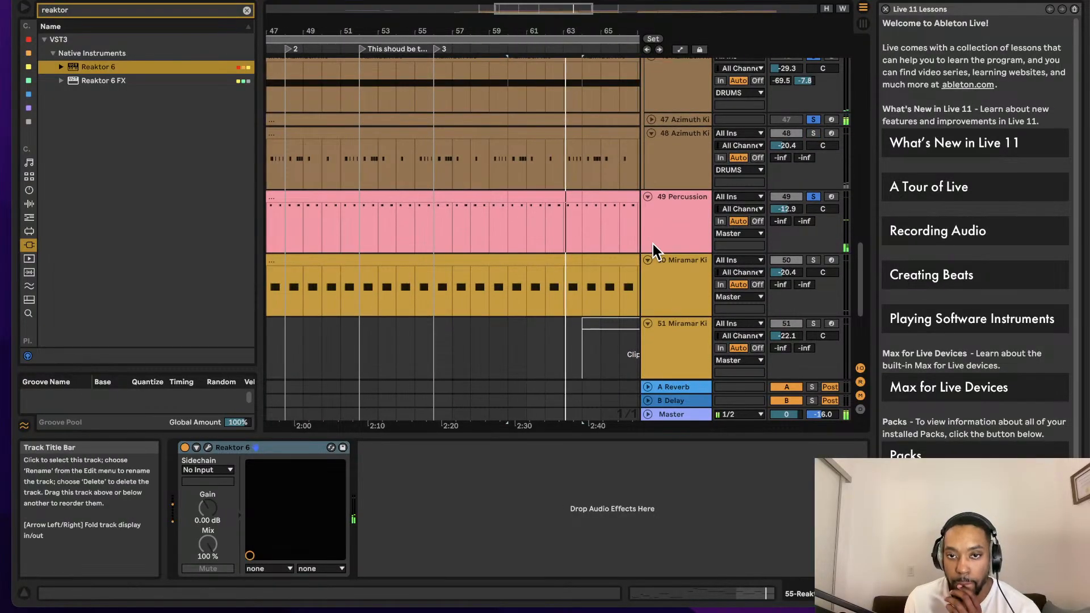
{"action": "scroll", "coordinate": [615, 234], "scroll_direction": "up", "scroll_amount": 2}
{"action": "scroll", "coordinate": [622, 236], "scroll_direction": "left", "scroll_amount": 2}
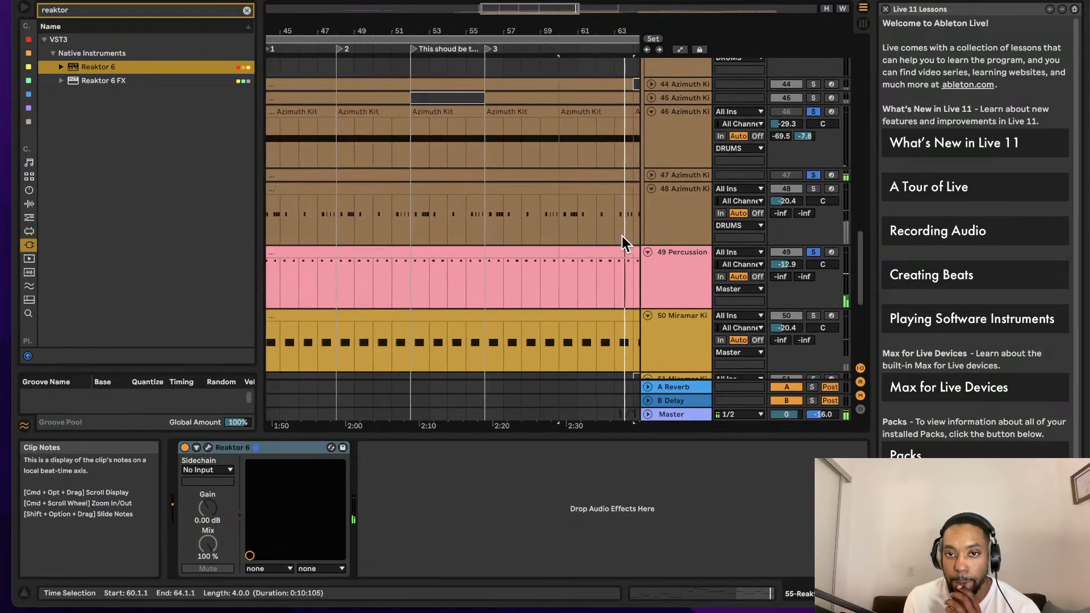
- Take track 49 Percussion out of the solo group and check the Reaktor 6 clip on track 55
{"action": "left_click", "coordinate": [812, 253]}
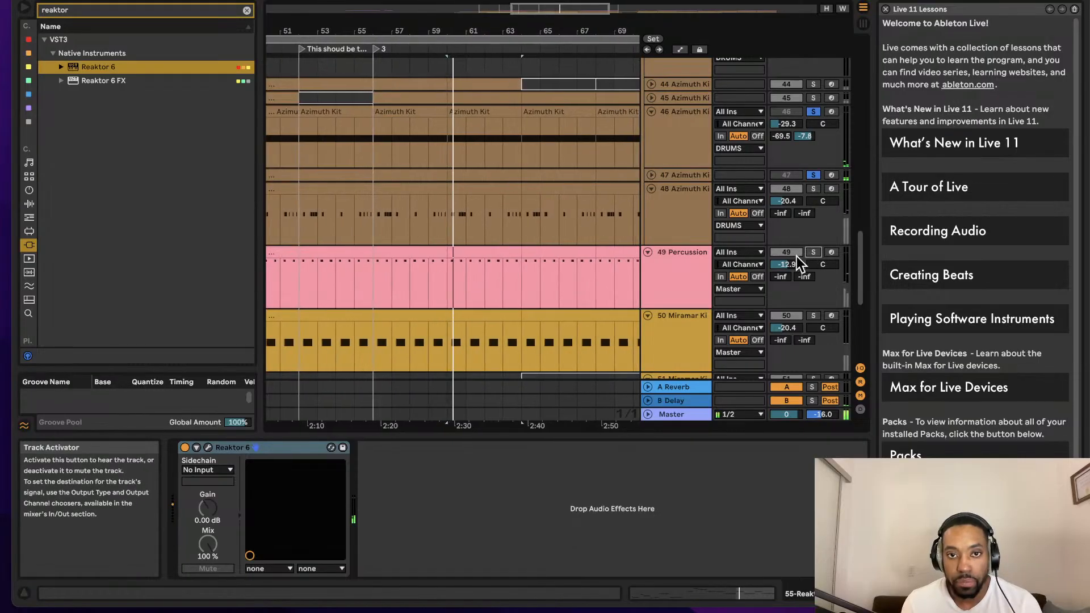
{"action": "scroll", "coordinate": [475, 203], "scroll_direction": "down", "scroll_amount": 3}
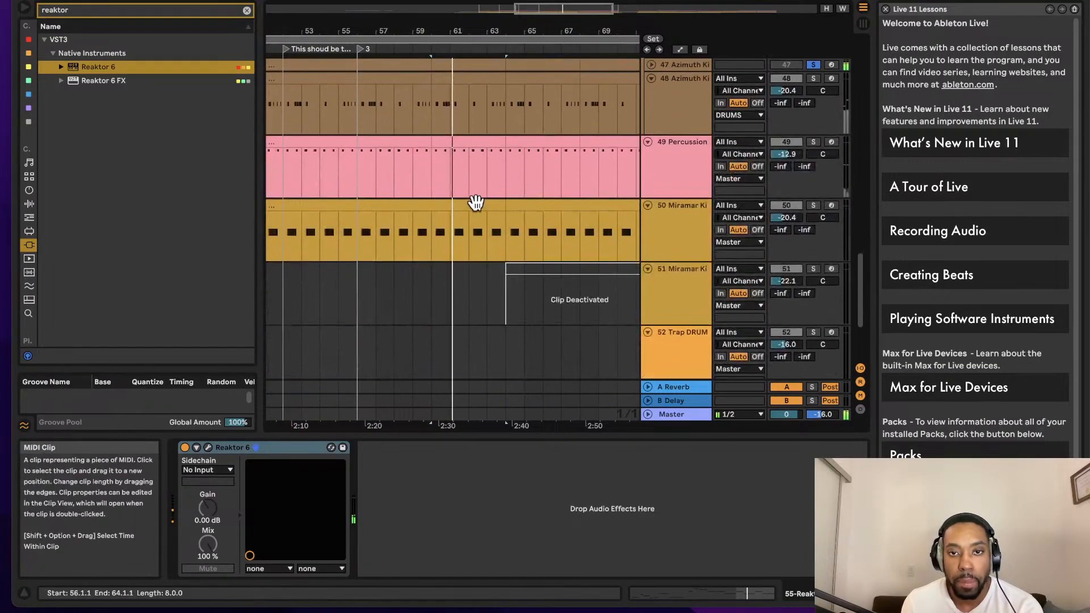
{"action": "scroll", "coordinate": [476, 203], "scroll_direction": "down", "scroll_amount": 3}
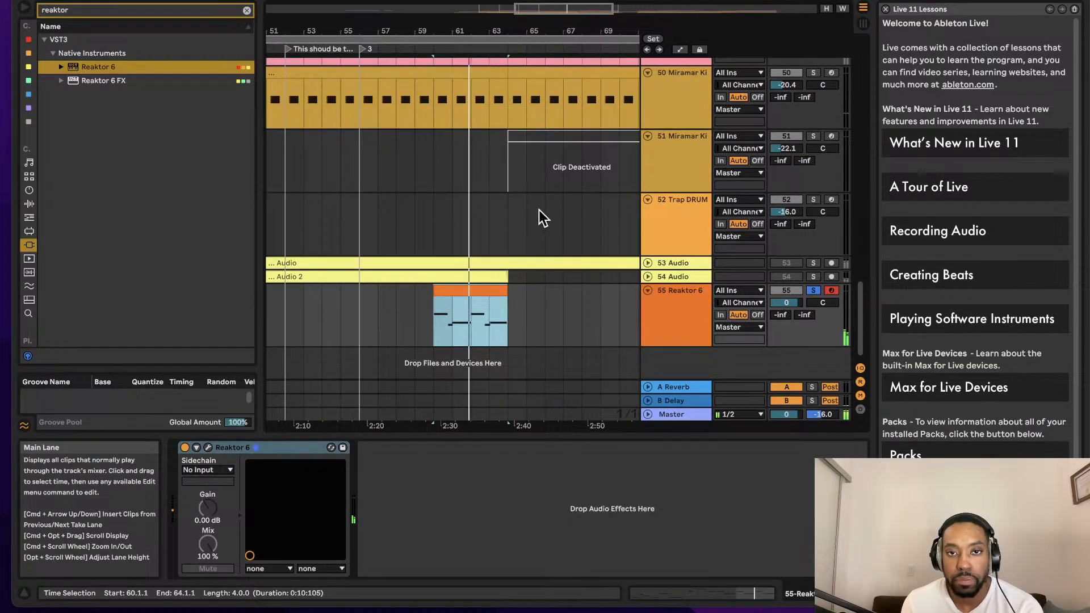
- Add track 38 Reaktor 6 to the soloed tracks
{"action": "scroll", "coordinate": [539, 210], "scroll_direction": "up", "scroll_amount": 10}
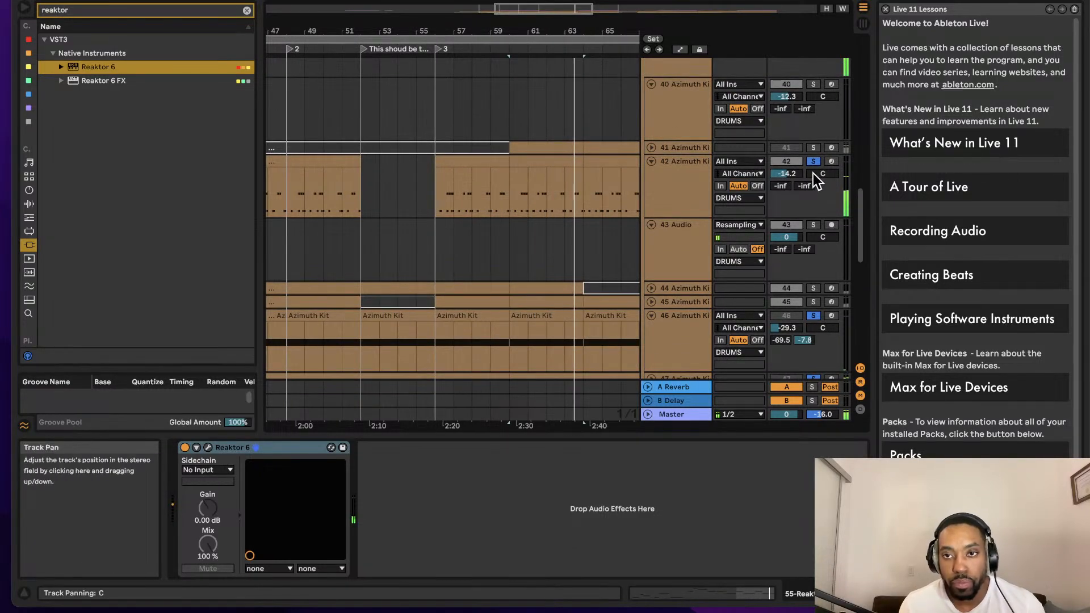
{"action": "scroll", "coordinate": [805, 178], "scroll_direction": "up", "scroll_amount": 5}
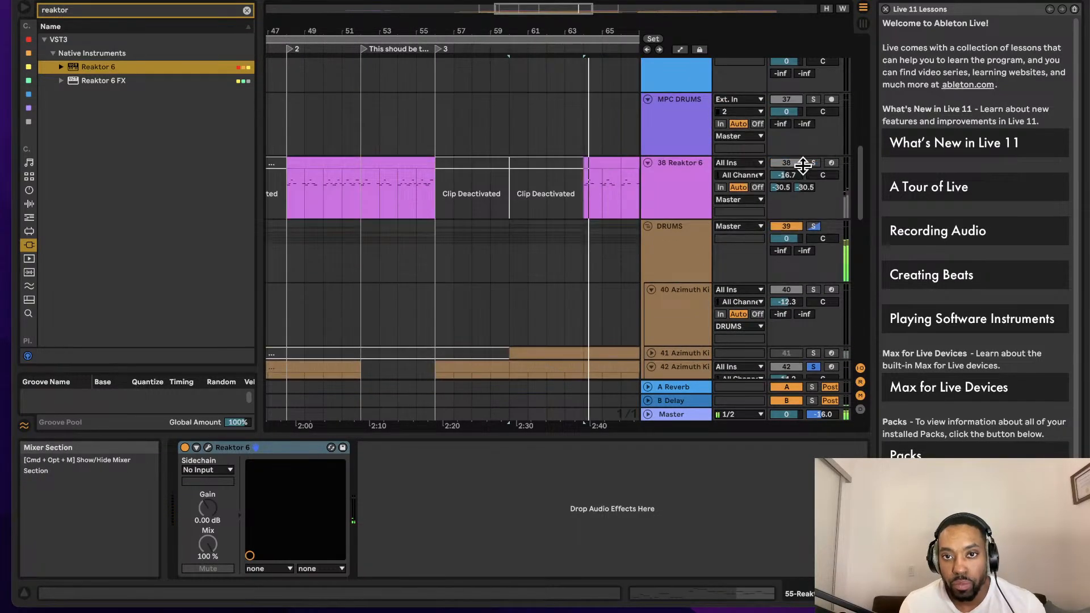
{"action": "left_click", "coordinate": [813, 164]}
- Take drum track 47 out of the solo group
{"action": "scroll", "coordinate": [580, 182], "scroll_direction": "down", "scroll_amount": 10}
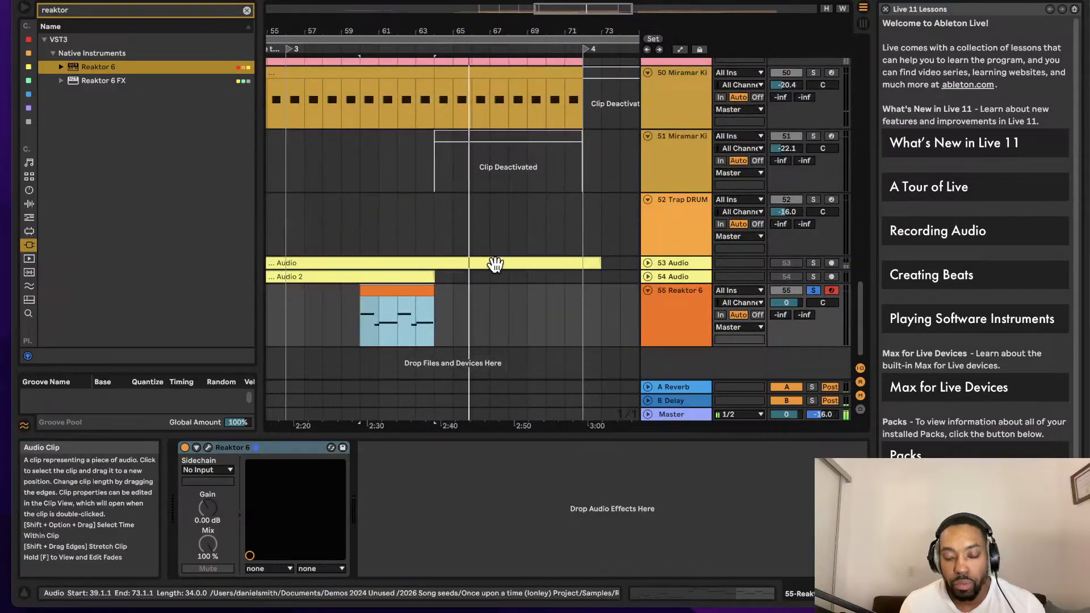
{"action": "scroll", "coordinate": [687, 275], "scroll_direction": "up", "scroll_amount": 5}
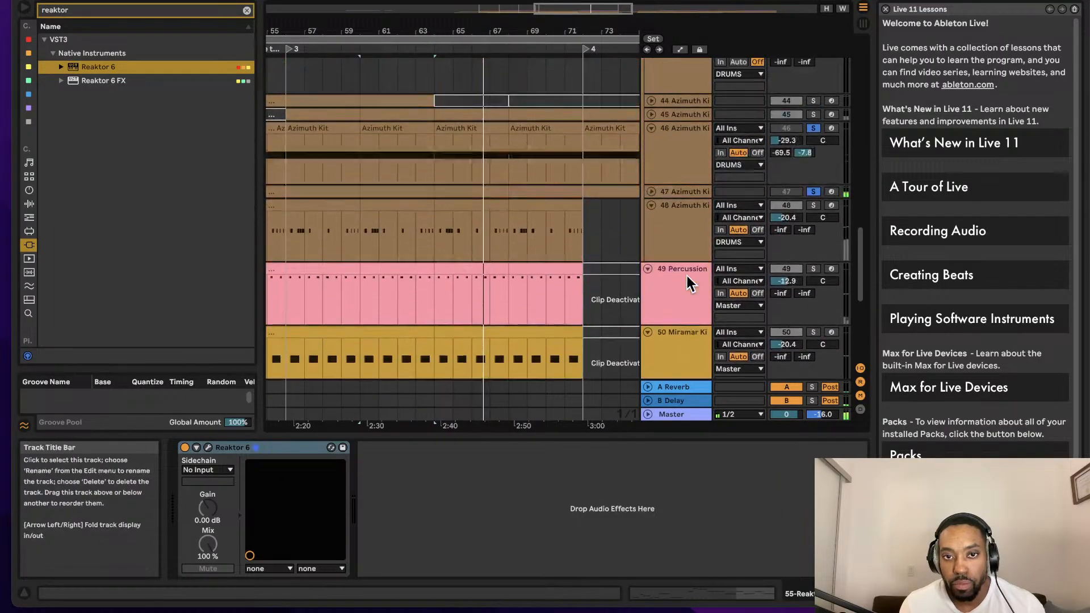
{"action": "left_click", "coordinate": [813, 261]}
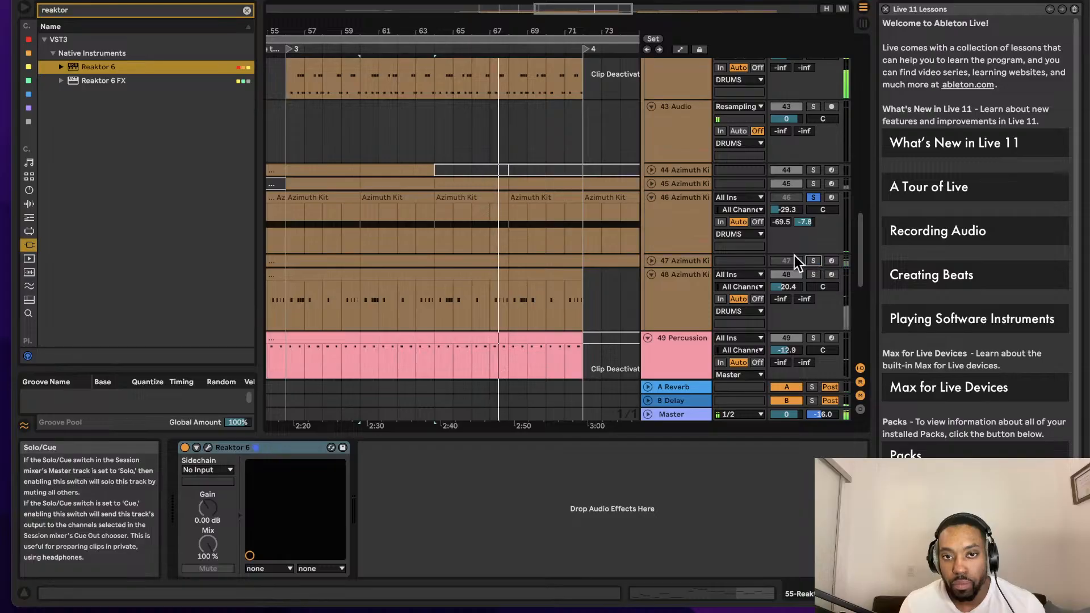
- Set track 55's B Delay send to -12.0 and its volume to -0.3, and briefly check its Reaktor patch
{"action": "scroll", "coordinate": [479, 230], "scroll_direction": "down", "scroll_amount": 3}
{"action": "scroll", "coordinate": [456, 214], "scroll_direction": "down", "scroll_amount": 5}
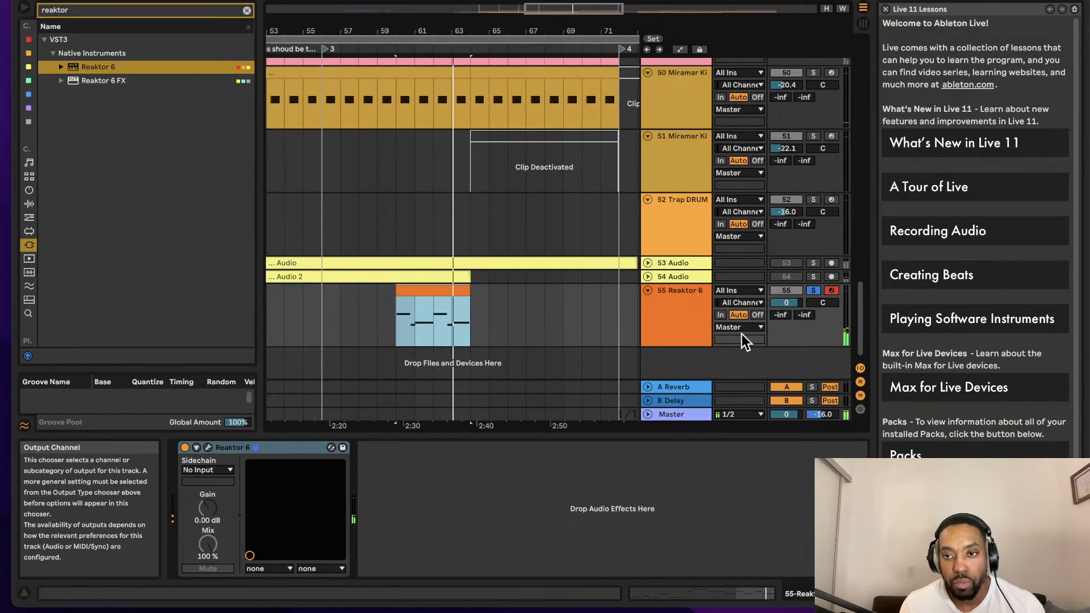
{"action": "left_click_drag", "start_coordinate": [805, 315], "coordinate": [787, 298]}
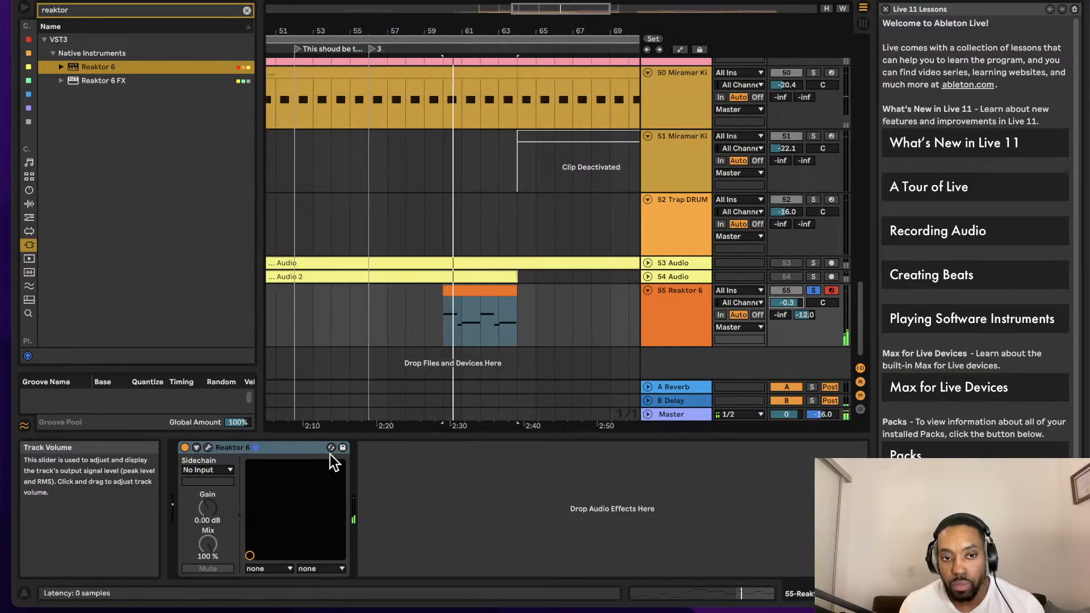
{"action": "left_click", "coordinate": [208, 448]}
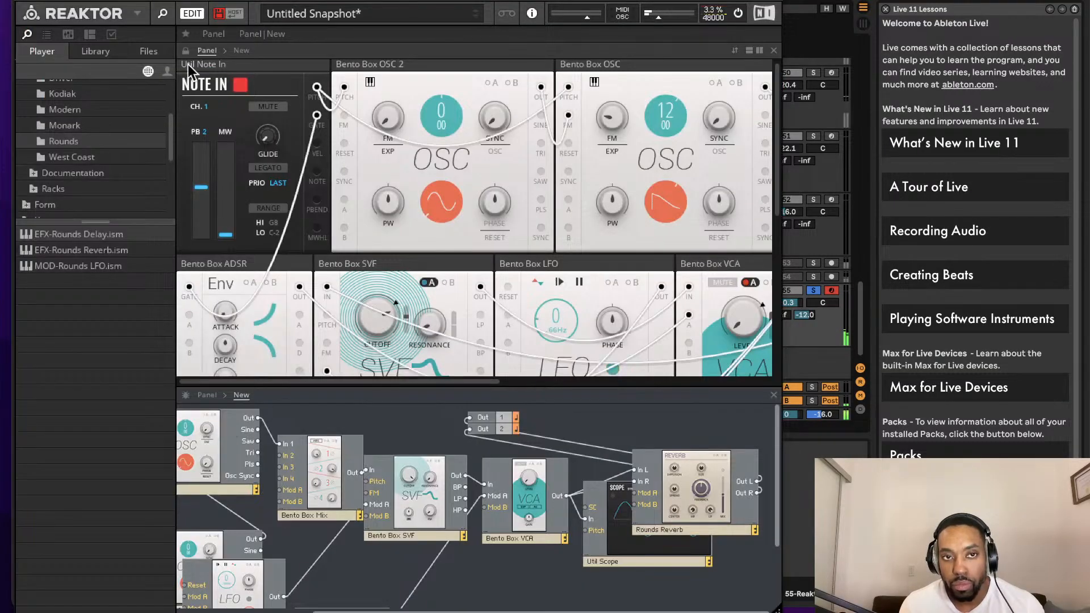
{"action": "left_click", "coordinate": [24, 4]}
- Search the browser for "delay" among drums and plug-ins, clear the search, and list the instruments
{"action": "left_click", "coordinate": [98, 11]}
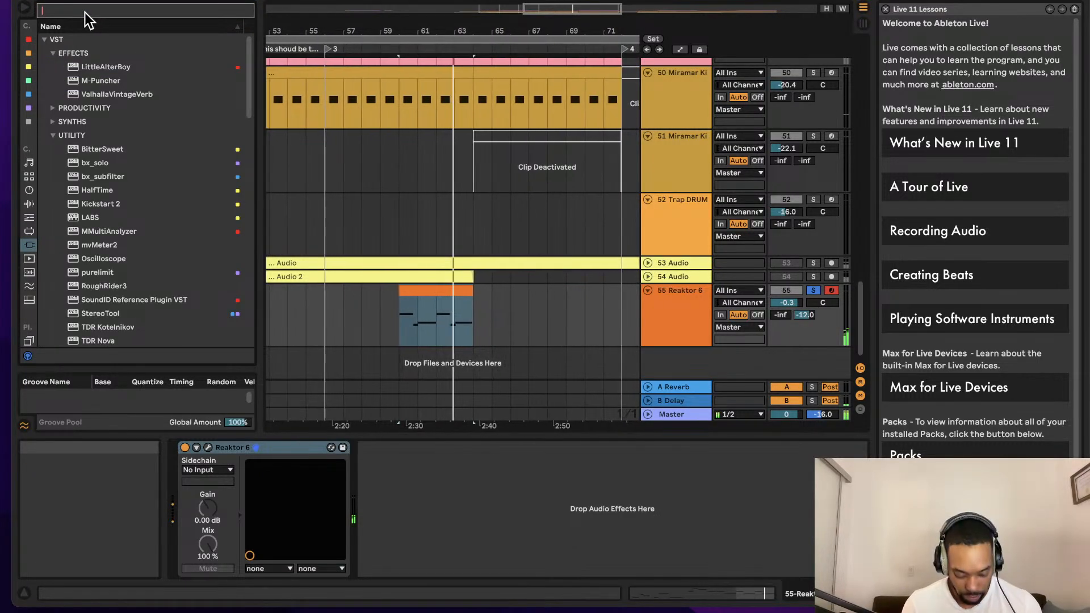
{"action": "type", "text": "delay"}
{"action": "left_click", "coordinate": [30, 179]}
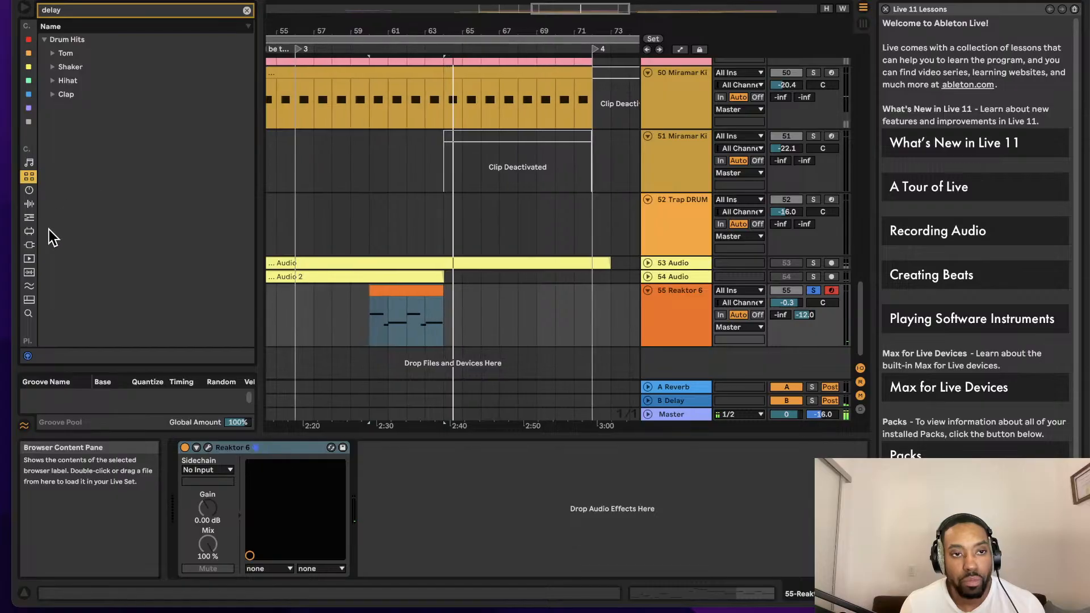
{"action": "left_click", "coordinate": [33, 243]}
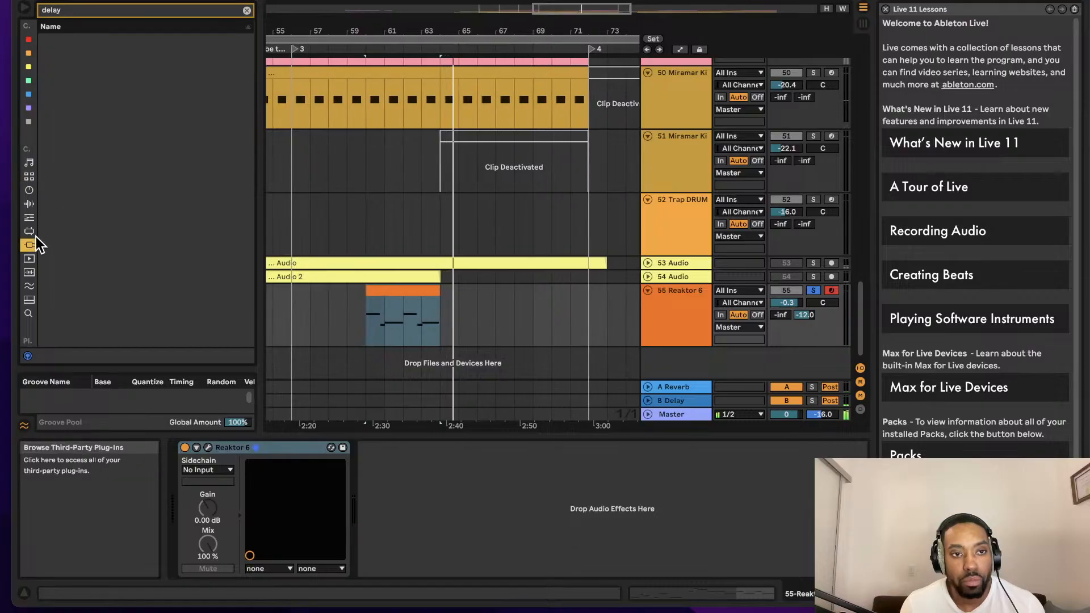
{"action": "left_click", "coordinate": [212, 11]}
{"action": "key", "text": "BackSpace"}
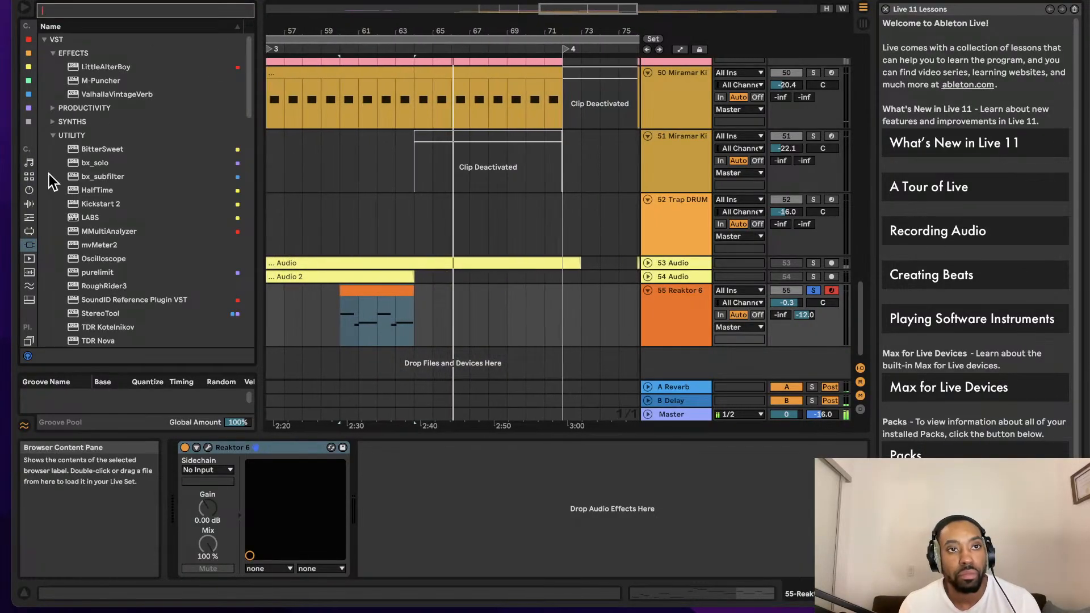
{"action": "left_click", "coordinate": [30, 190]}
- Replay the soloed tracks from track 55's Reaktor 6 clip at bar 60
{"action": "left_click", "coordinate": [349, 292]}
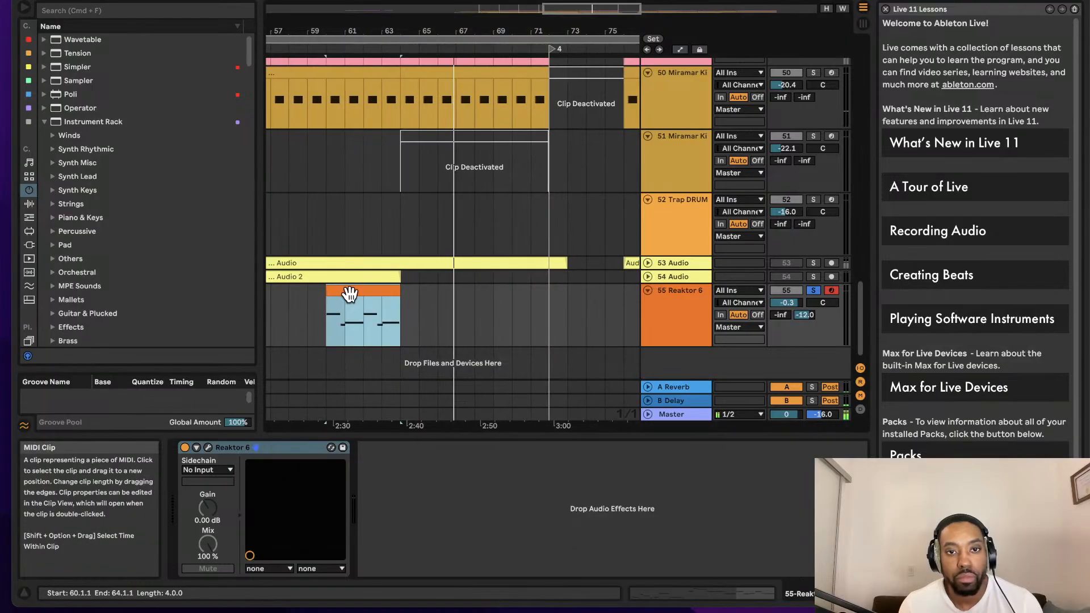
{"action": "key", "text": "space"}
{"action": "key", "text": "space"}
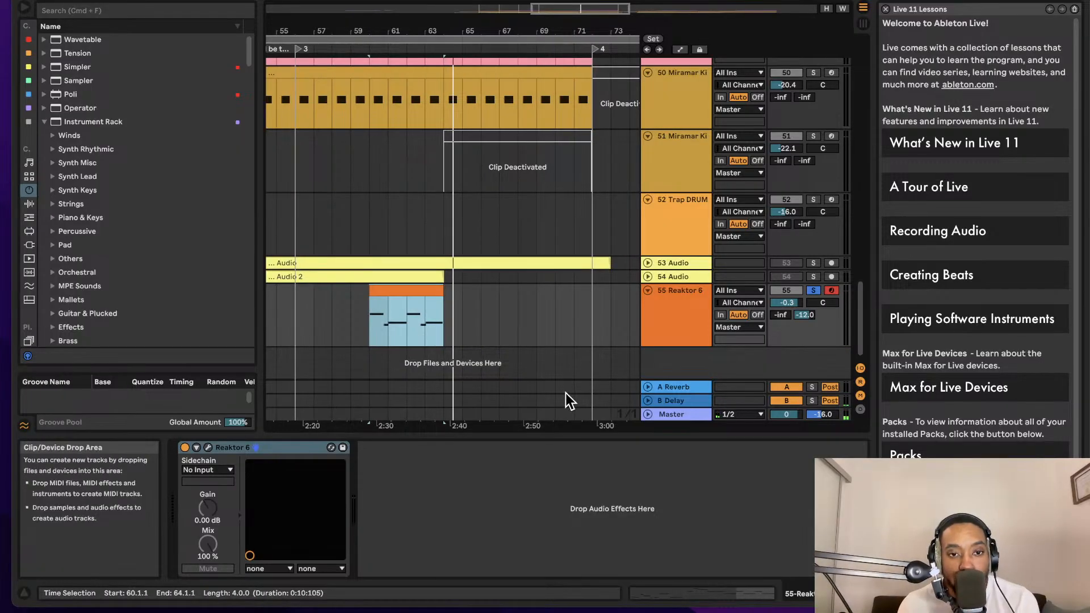
- Open track 55's Reaktor 6 window, review the finished Bento Box patch, and hide the window again
{"action": "left_click", "coordinate": [209, 448]}
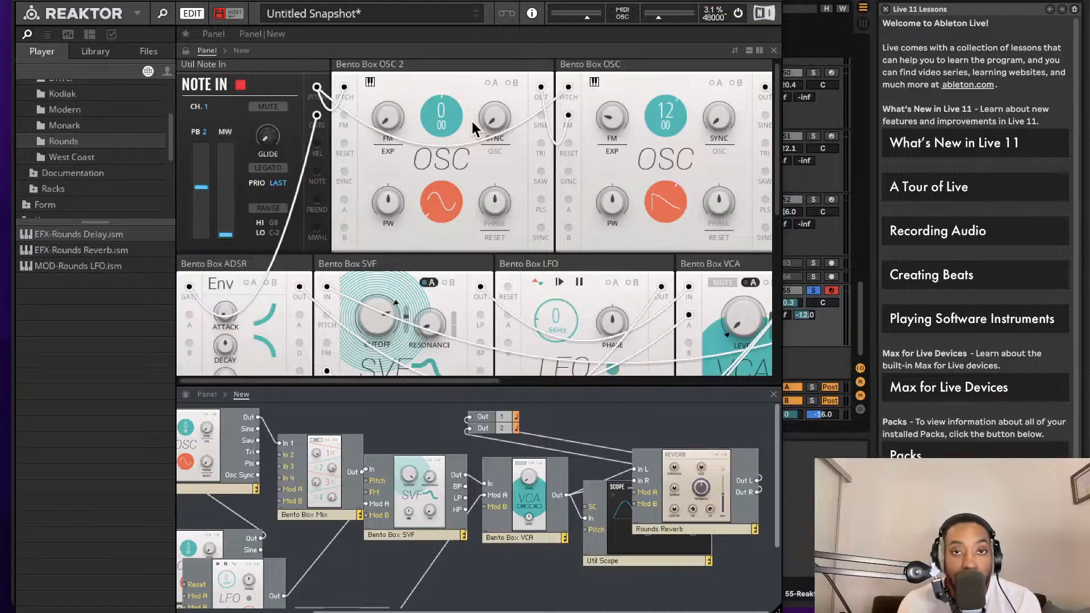
{"action": "left_click_drag", "start_coordinate": [476, 11], "coordinate": [481, 1]}
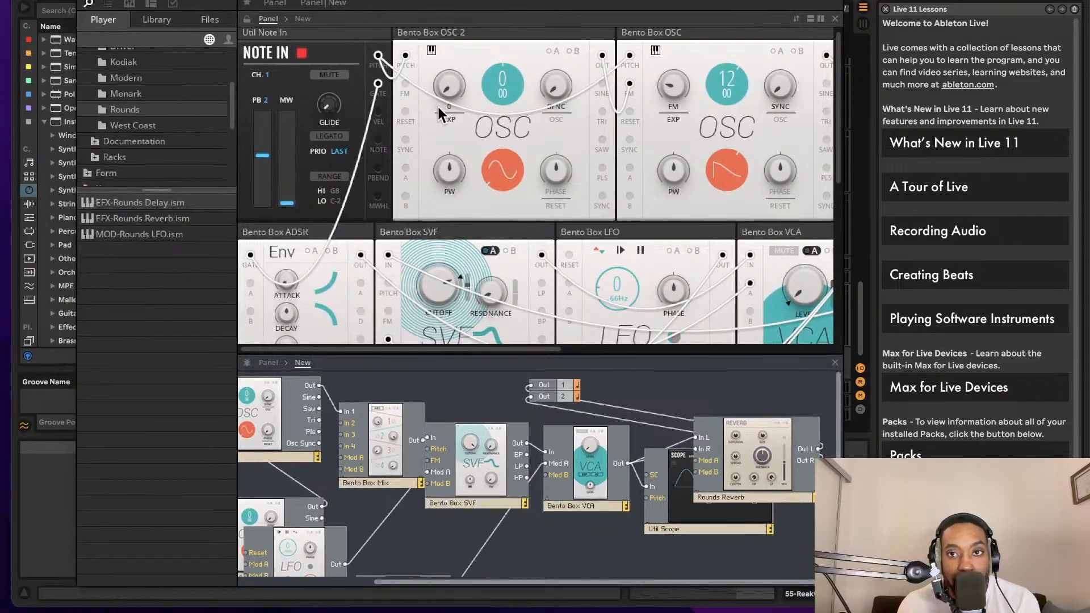
{"action": "scroll", "coordinate": [451, 147], "scroll_direction": "down", "scroll_amount": 1}
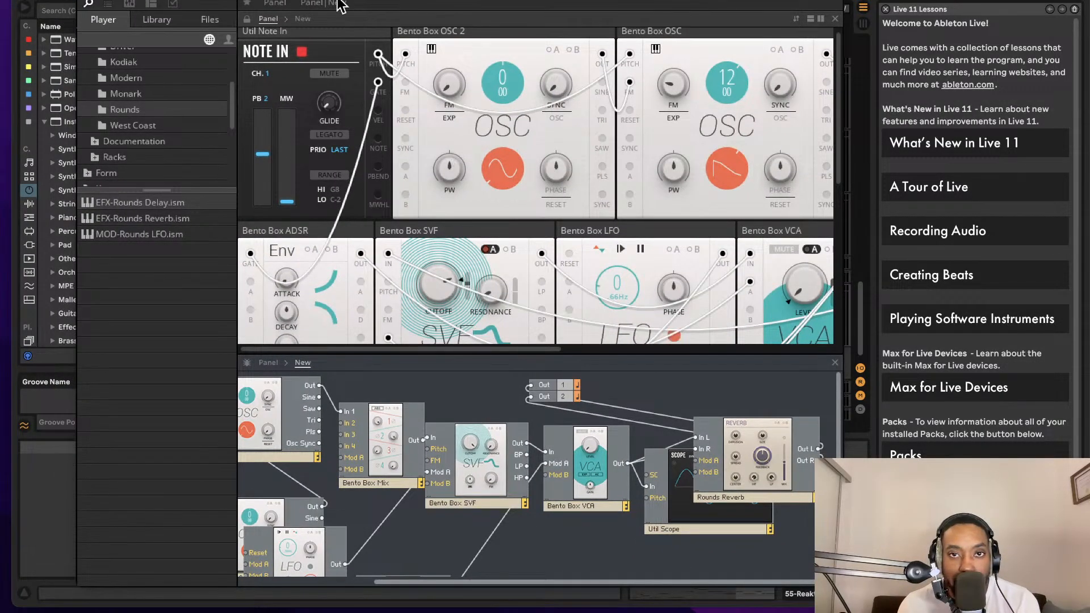
{"action": "key", "text": "super+alt+p"}
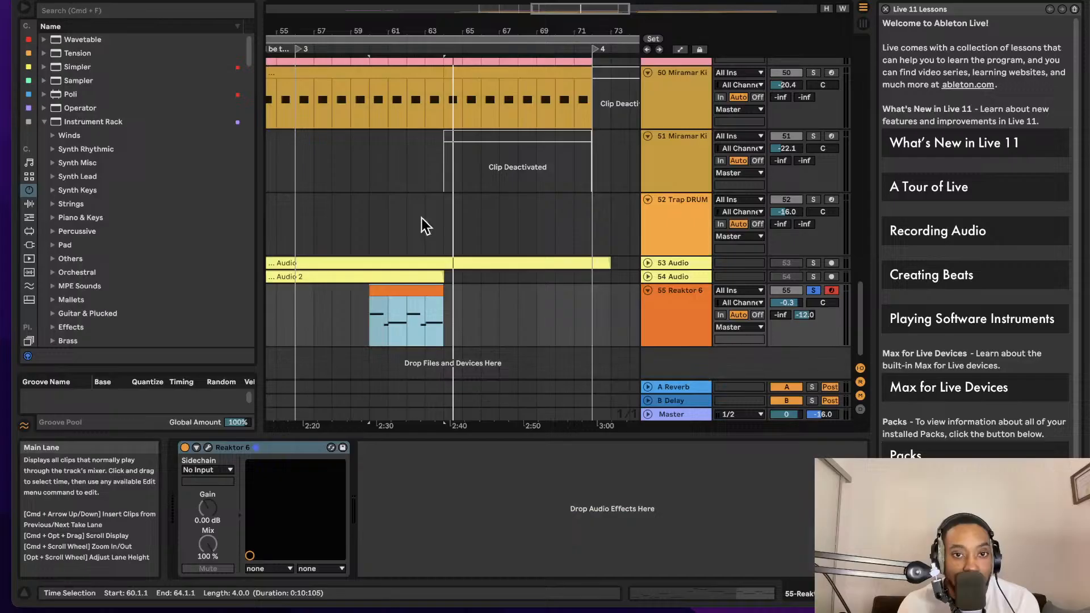
- Place the insert marker at bar 65 on track 55 and start playback from there
{"action": "left_click", "coordinate": [452, 280]}
{"action": "left_click", "coordinate": [454, 299]}
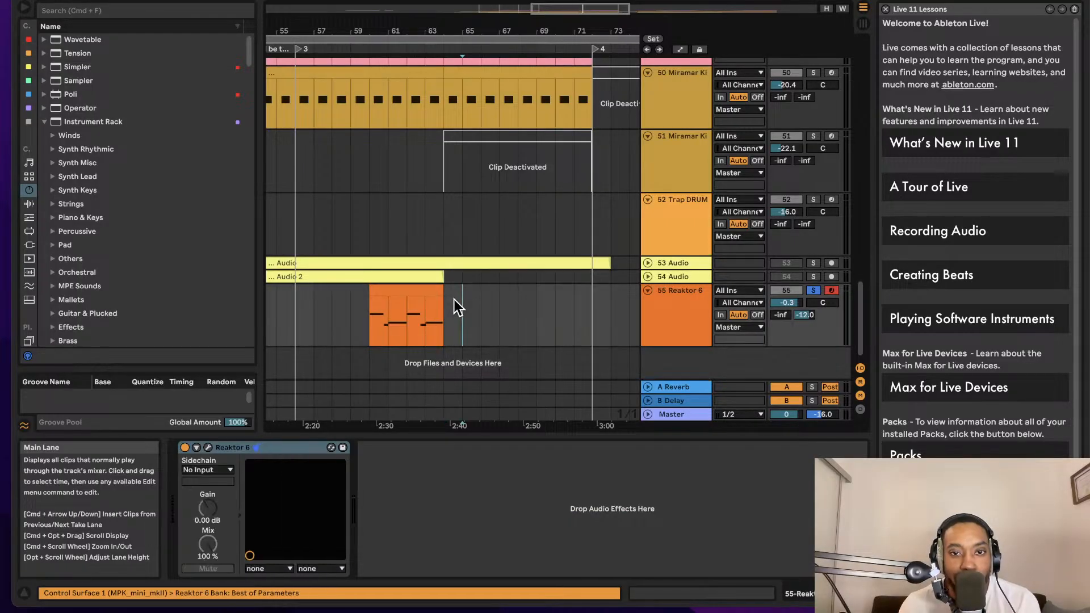
{"action": "key", "text": "space"}
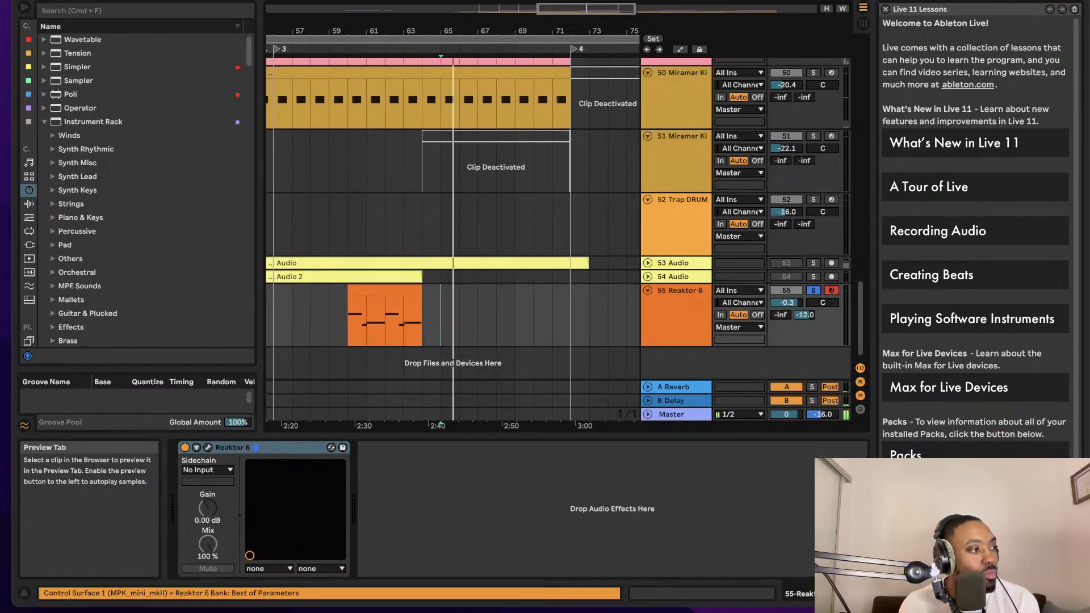